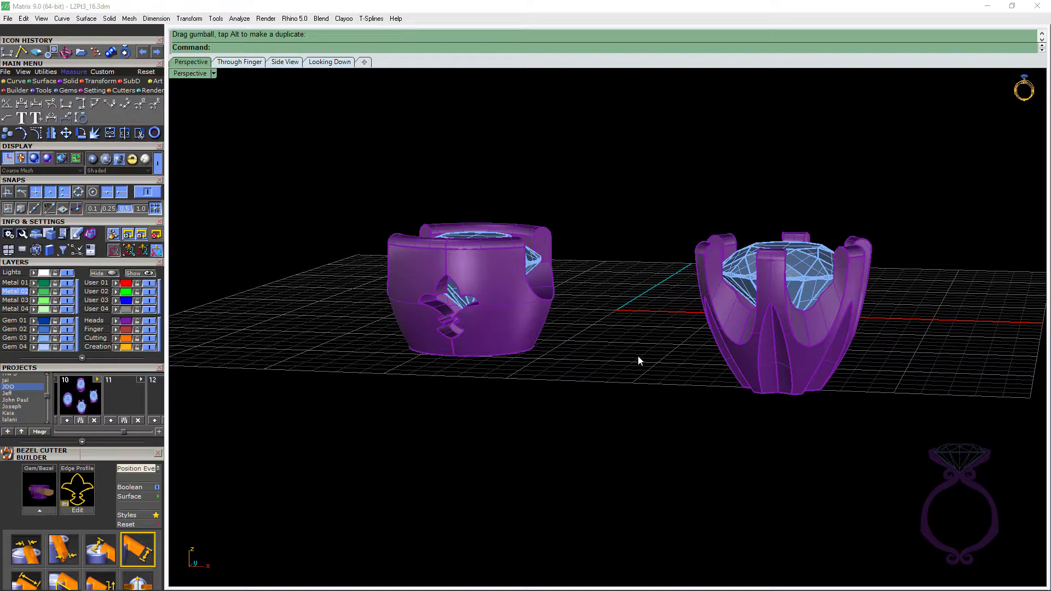
Delete both existing purple heads together with their gems from the scene.
{"action": "right_click_drag", "start_coordinate": [638, 359], "coordinate": [618, 421]}
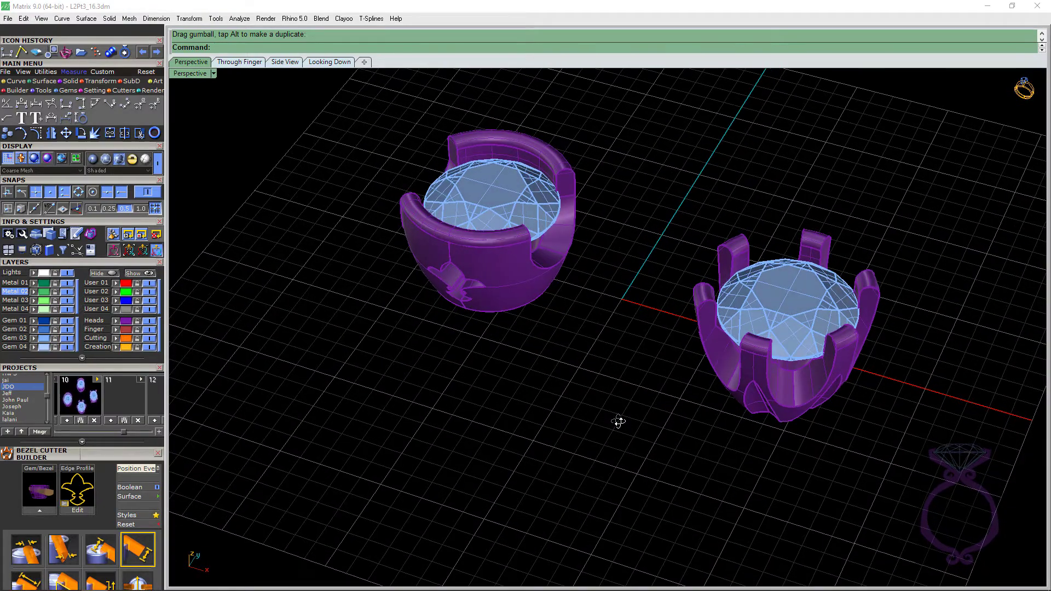
{"action": "right_click_drag", "start_coordinate": [789, 417], "coordinate": [818, 284]}
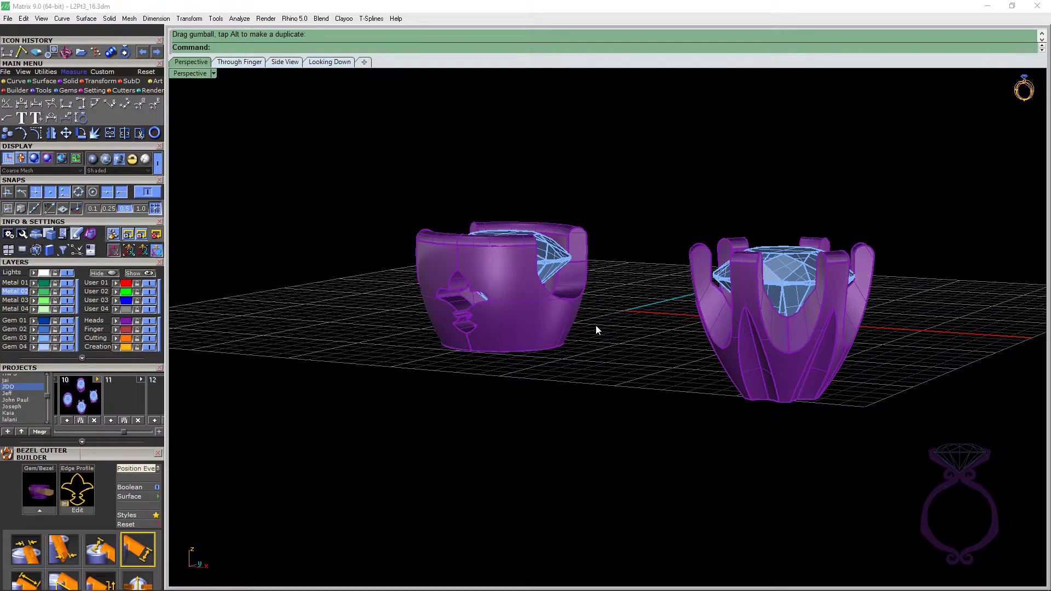
{"action": "right_click_drag", "start_coordinate": [595, 324], "coordinate": [551, 275]}
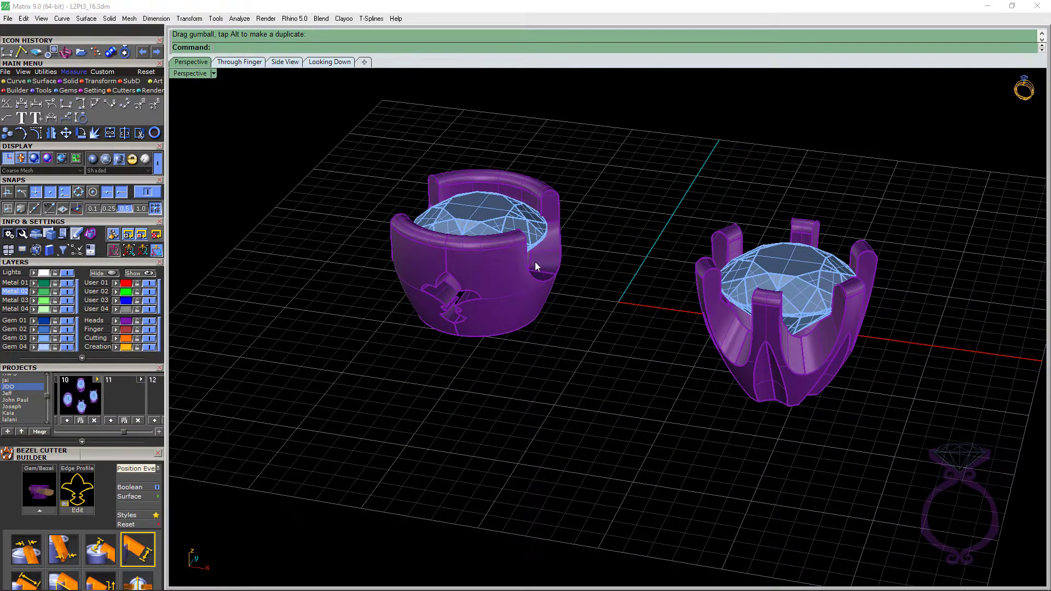
{"action": "right_click_drag", "start_coordinate": [490, 319], "coordinate": [578, 342]}
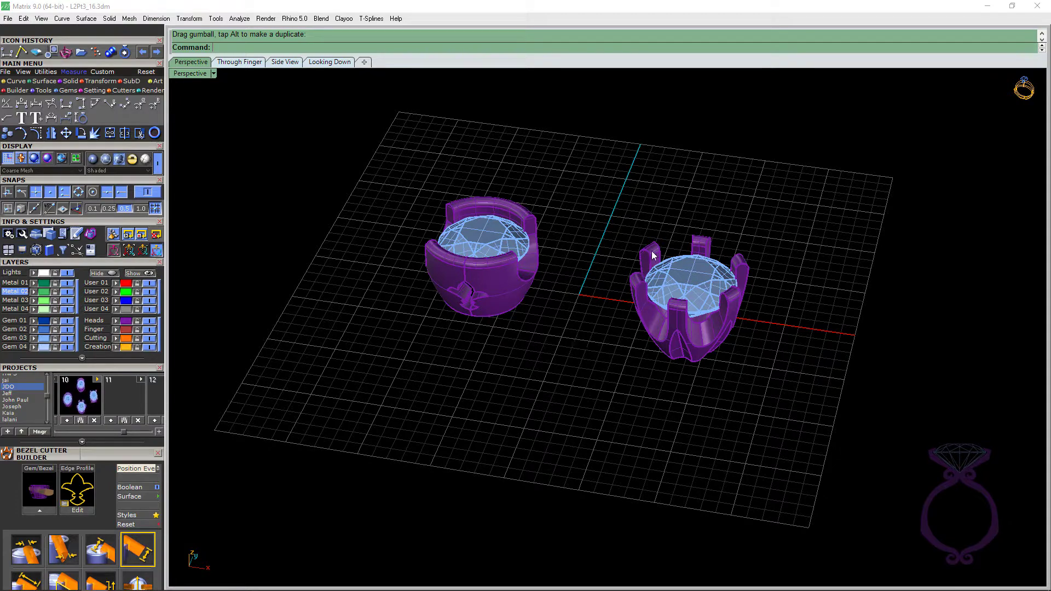
{"action": "right_click_drag", "start_coordinate": [586, 312], "coordinate": [593, 338]}
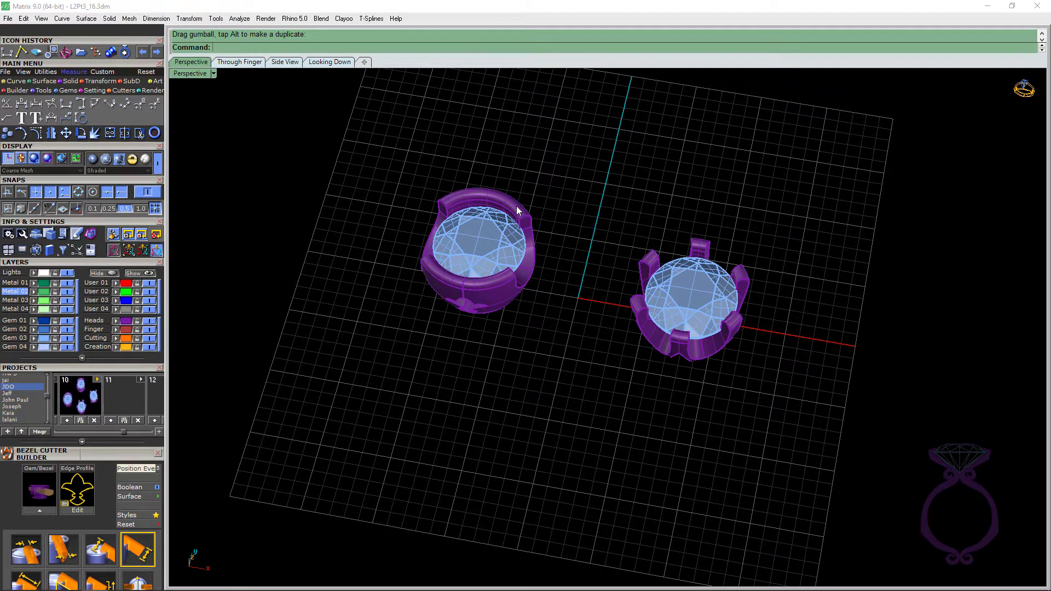
{"action": "left_click_drag", "start_coordinate": [812, 191], "coordinate": [349, 436]}
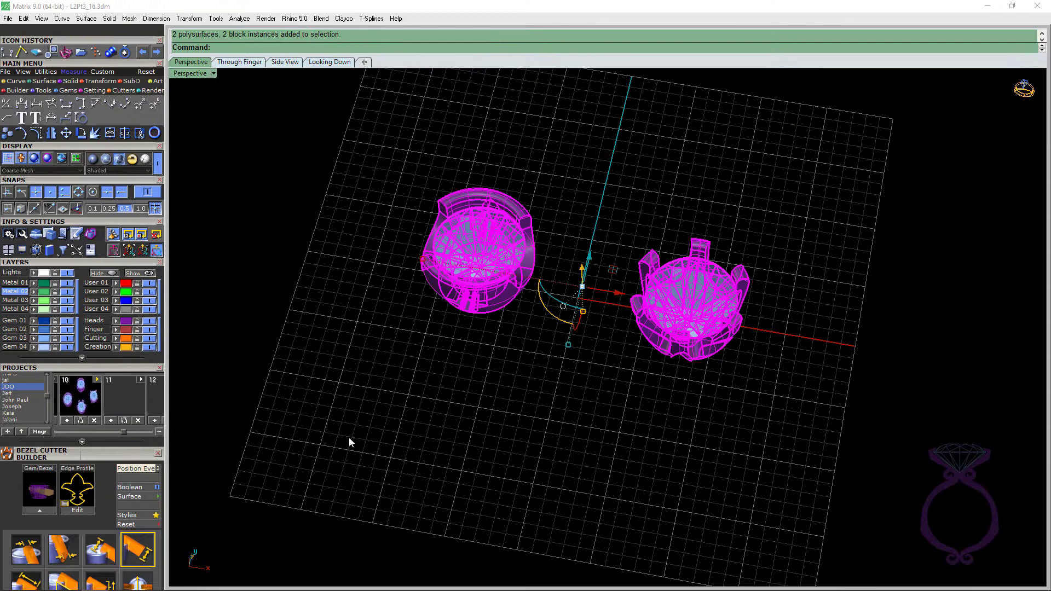
{"action": "key", "text": "Delete"}
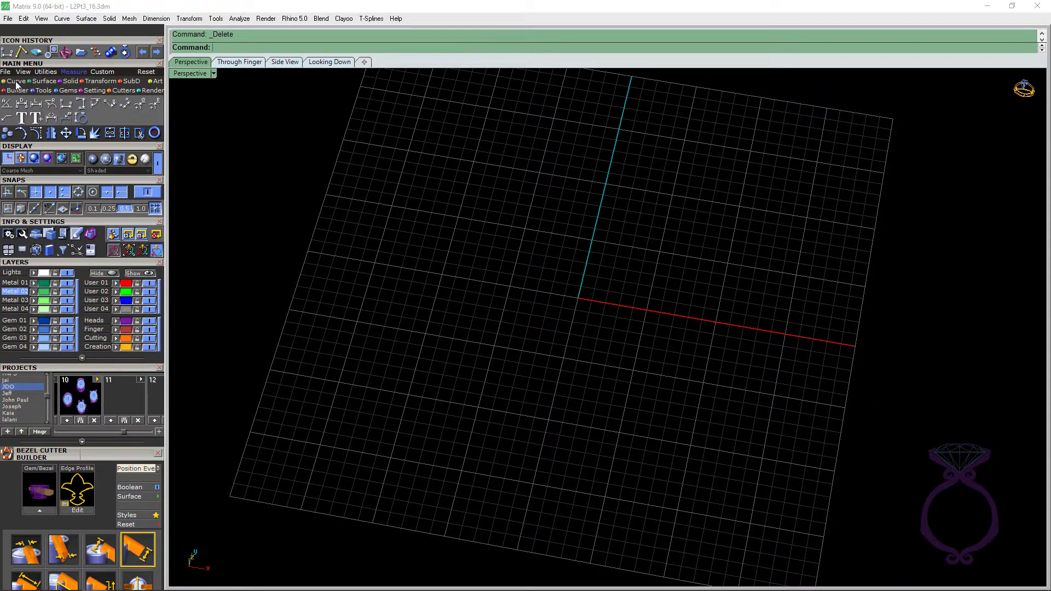
Load a 6.4 mm round diamond at the origin with the Gem Loader.
{"action": "left_click", "coordinate": [66, 92]}
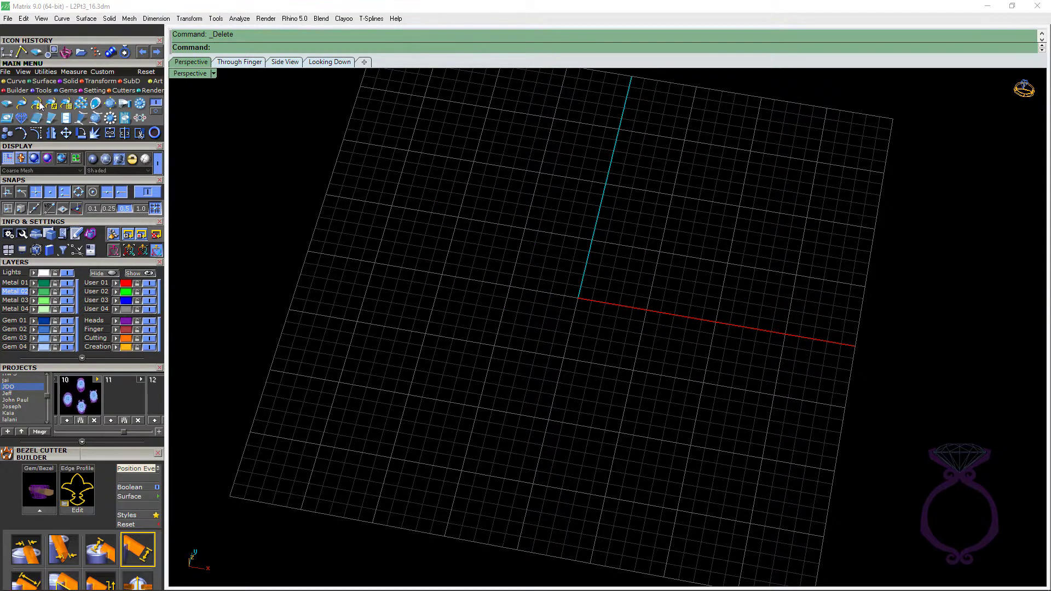
{"action": "left_click", "coordinate": [7, 103]}
{"action": "left_click_drag", "start_coordinate": [129, 452], "coordinate": [129, 237]}
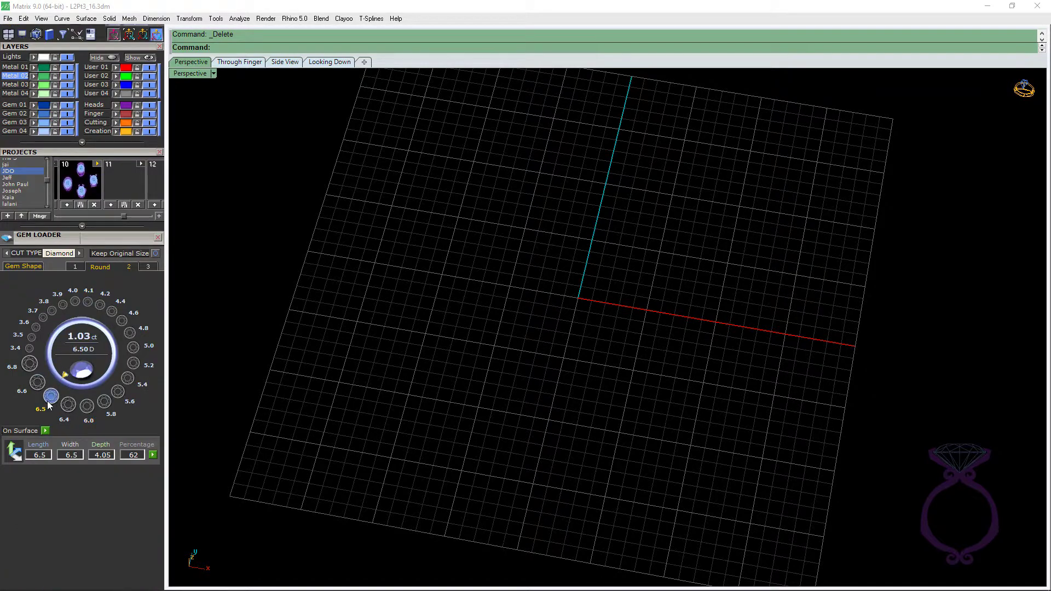
{"action": "left_click", "coordinate": [68, 404]}
{"action": "right_click_drag", "start_coordinate": [482, 417], "coordinate": [489, 365]}
{"action": "scroll", "coordinate": [566, 278], "scroll_direction": "up", "scroll_amount": 2}
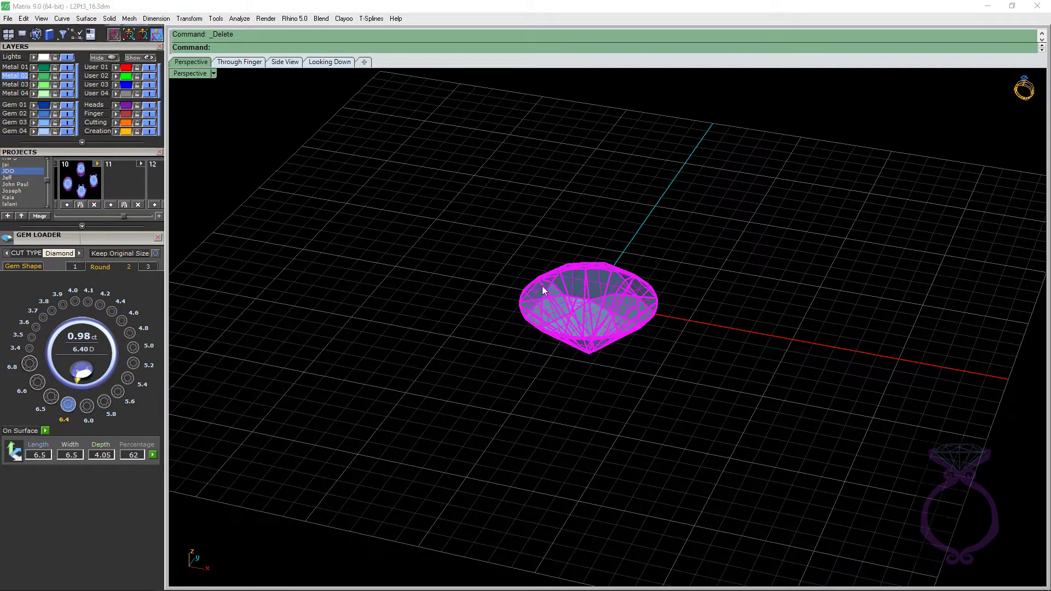
Start a bezel around the loaded diamond with the Bezel Builder and reset its parameters to the defaults.
{"action": "key", "text": "F6"}
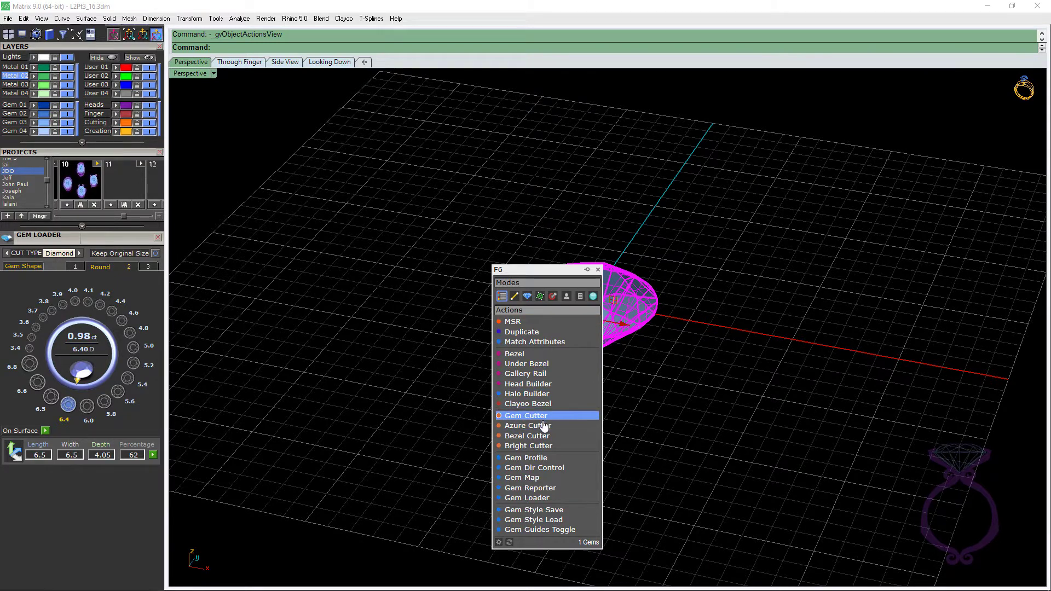
{"action": "left_click", "coordinate": [540, 354]}
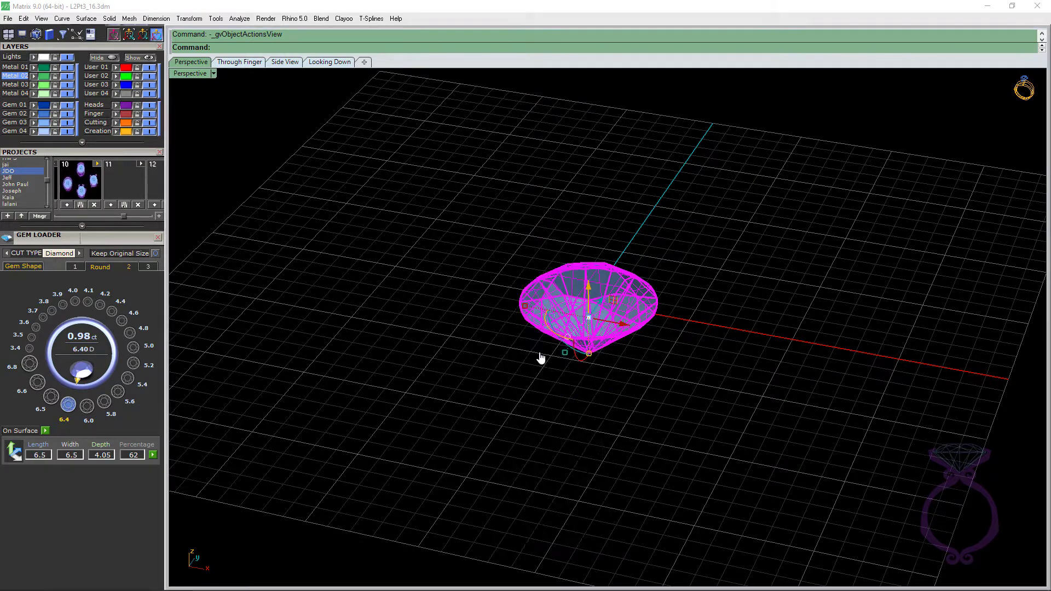
{"action": "right_click_drag", "start_coordinate": [583, 405], "coordinate": [653, 415]}
{"action": "scroll", "coordinate": [725, 308], "scroll_direction": "up", "scroll_amount": 6}
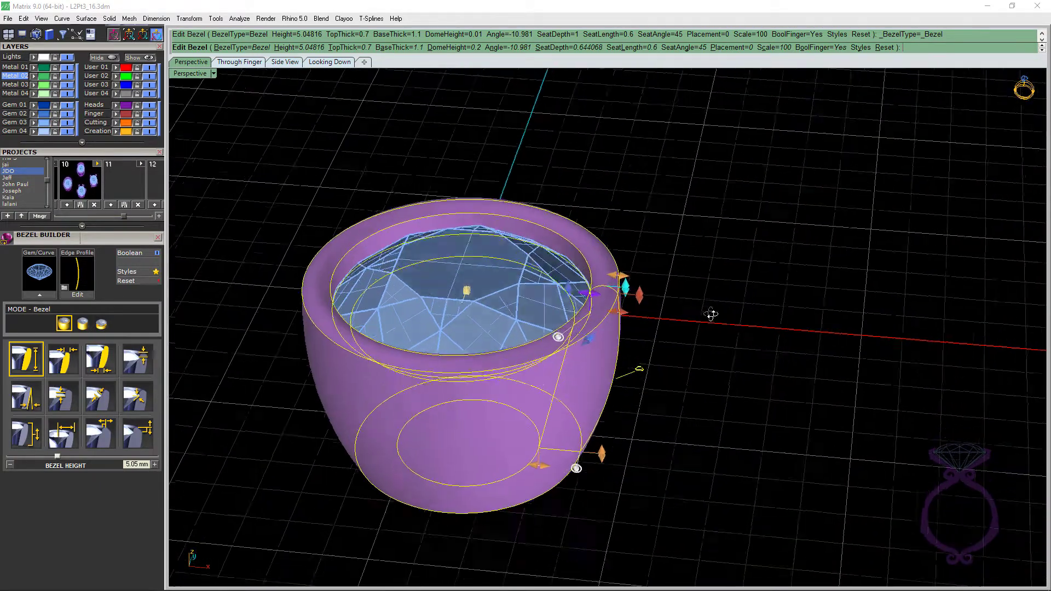
{"action": "scroll", "coordinate": [646, 287], "scroll_direction": "up", "scroll_amount": 2}
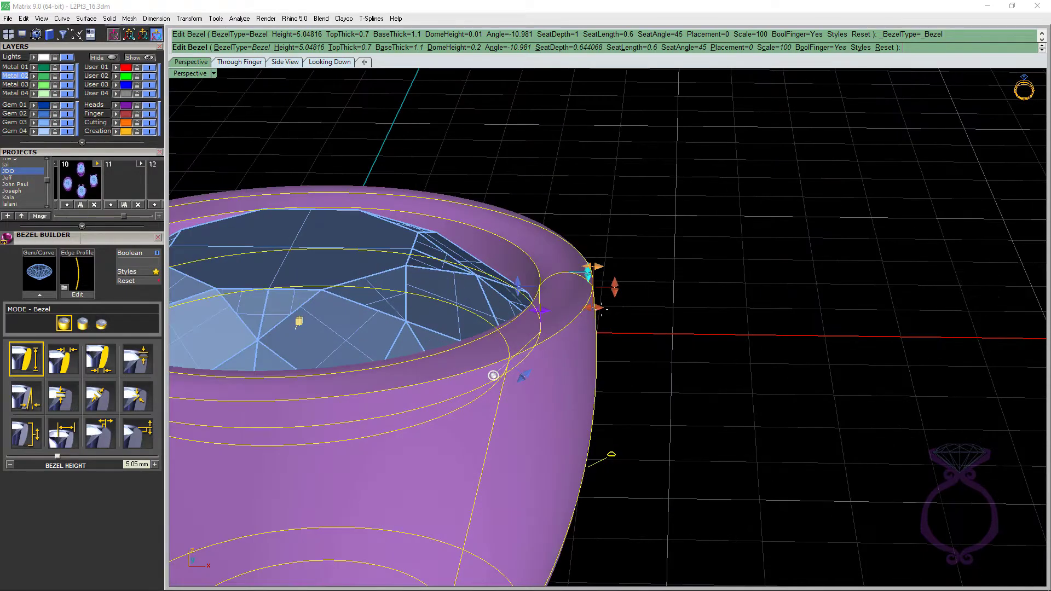
{"action": "left_click", "coordinate": [126, 280]}
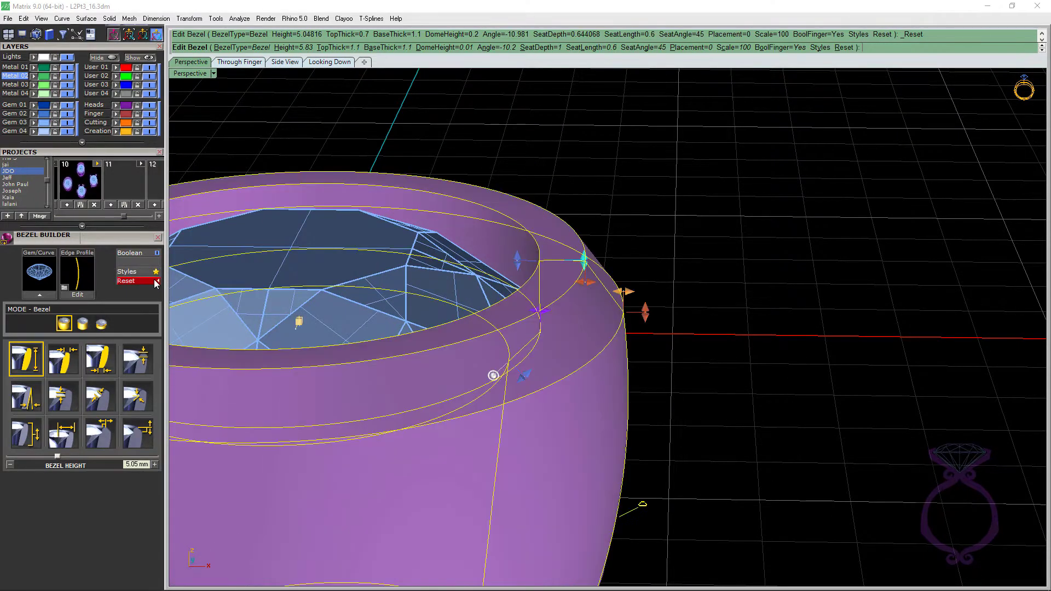
{"action": "scroll", "coordinate": [773, 272], "scroll_direction": "down", "scroll_amount": 2}
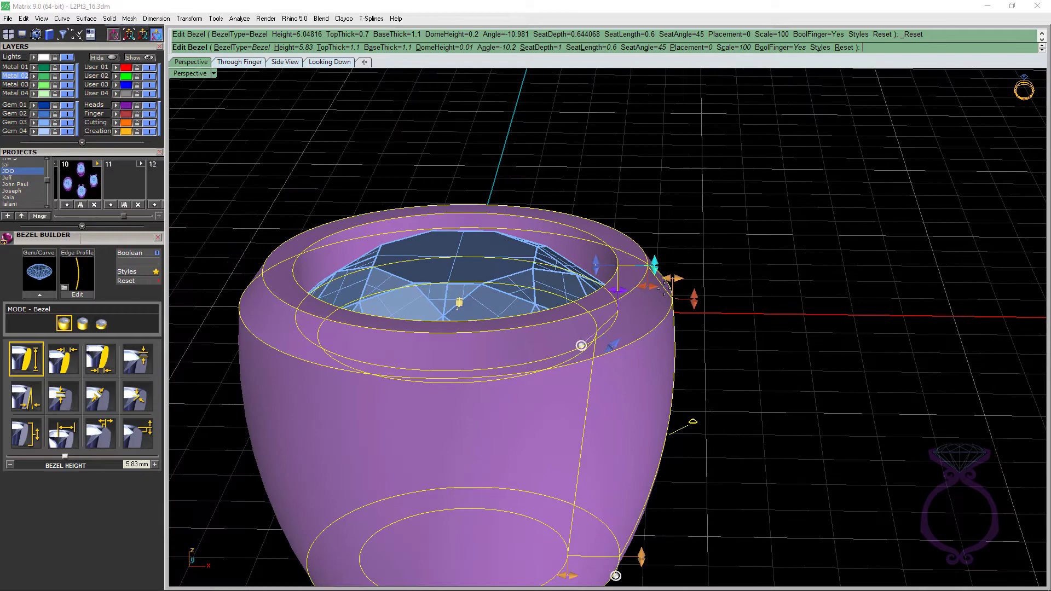
{"action": "mouse_move", "coordinate": [757, 283]}
{"action": "right_mouse_down"}
{"action": "mouse_move", "coordinate": [763, 230]}
{"action": "mouse_move", "coordinate": [754, 278]}
{"action": "right_mouse_up"}
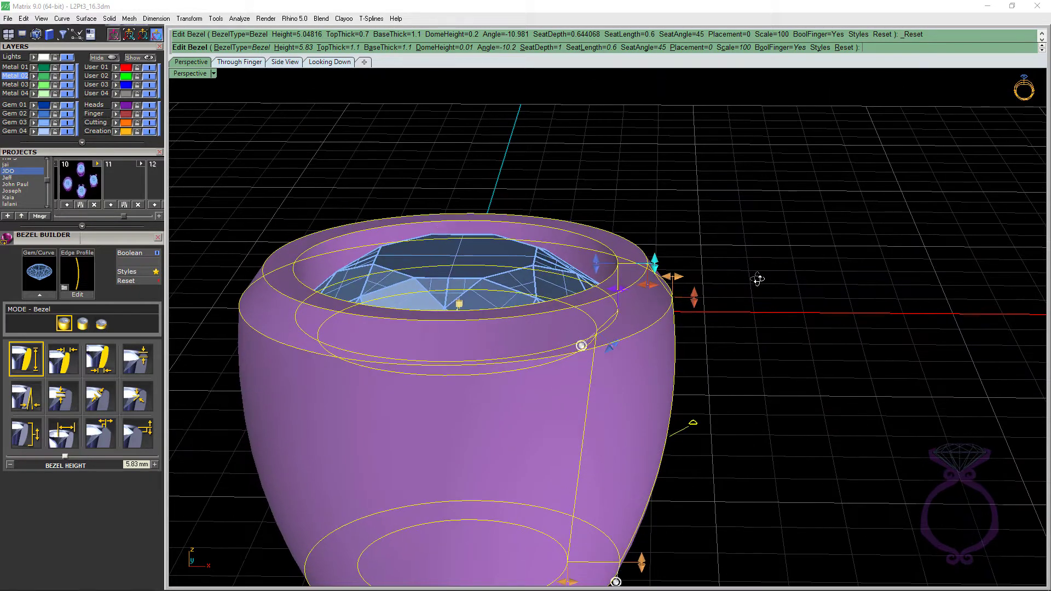
Remove the chamfer from the bezel's top edge by setting Bezel Chamfer X and Z to 0 mm.
{"action": "left_click_drag", "start_coordinate": [644, 287], "coordinate": [679, 291]}
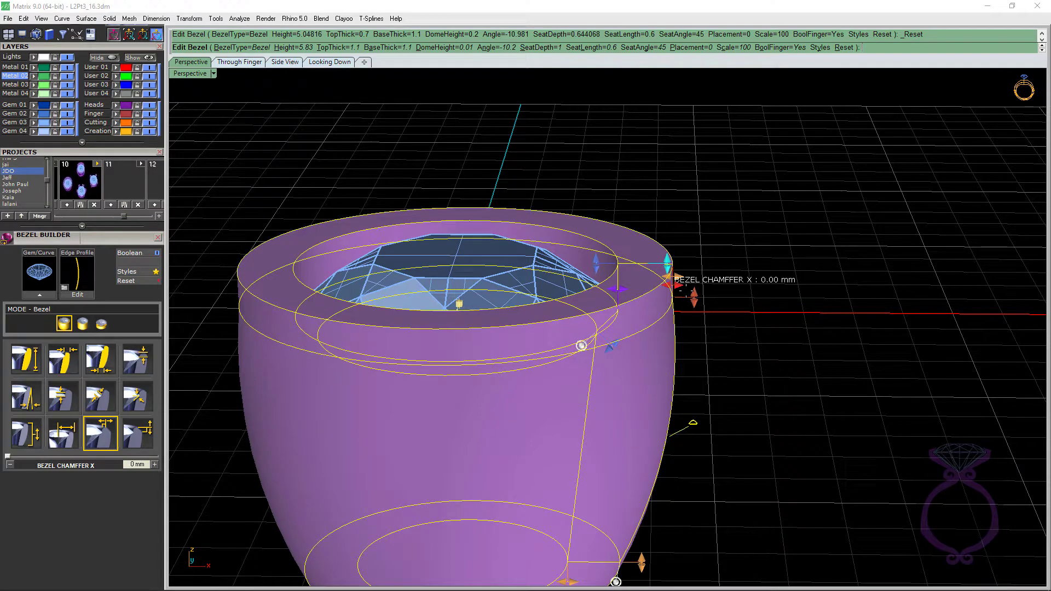
{"action": "left_click_drag", "start_coordinate": [694, 298], "coordinate": [694, 265]}
{"action": "scroll", "coordinate": [733, 259], "scroll_direction": "down", "scroll_amount": 6}
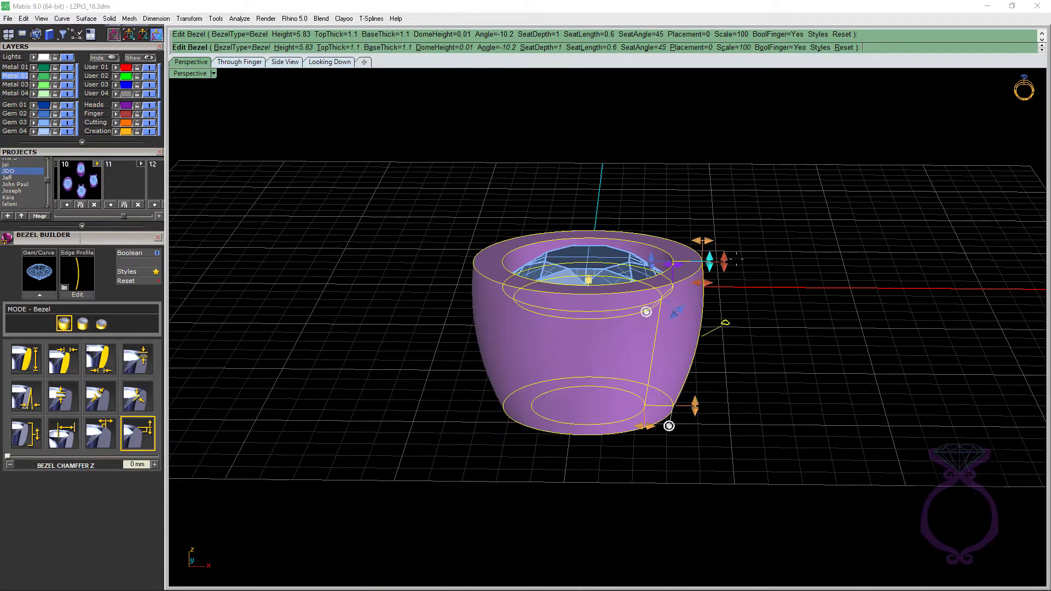
Reduce the bezel's top thickness to 1 mm.
{"action": "mouse_move", "coordinate": [734, 259]}
{"action": "right_mouse_down"}
{"action": "mouse_move", "coordinate": [741, 237]}
{"action": "mouse_move", "coordinate": [740, 261]}
{"action": "right_mouse_up"}
{"action": "scroll", "coordinate": [742, 261], "scroll_direction": "up", "scroll_amount": 5}
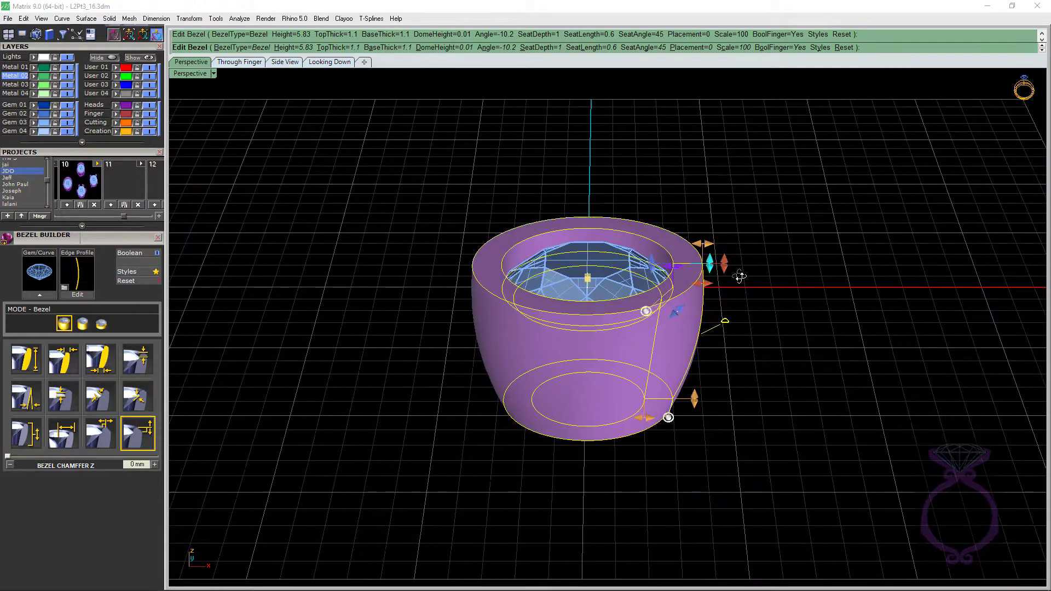
{"action": "scroll", "coordinate": [691, 252], "scroll_direction": "up", "scroll_amount": 2}
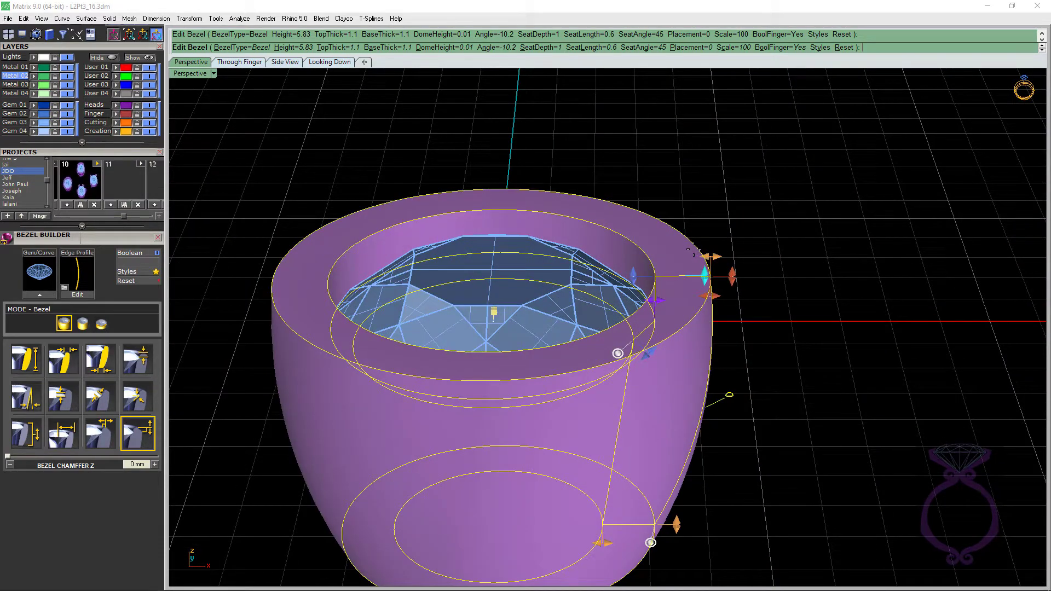
{"action": "mouse_move", "coordinate": [710, 254]}
{"action": "left_click_drag", "start_coordinate": [710, 254], "coordinate": [704, 256]}
{"action": "right_click_drag", "start_coordinate": [790, 272], "coordinate": [786, 241]}
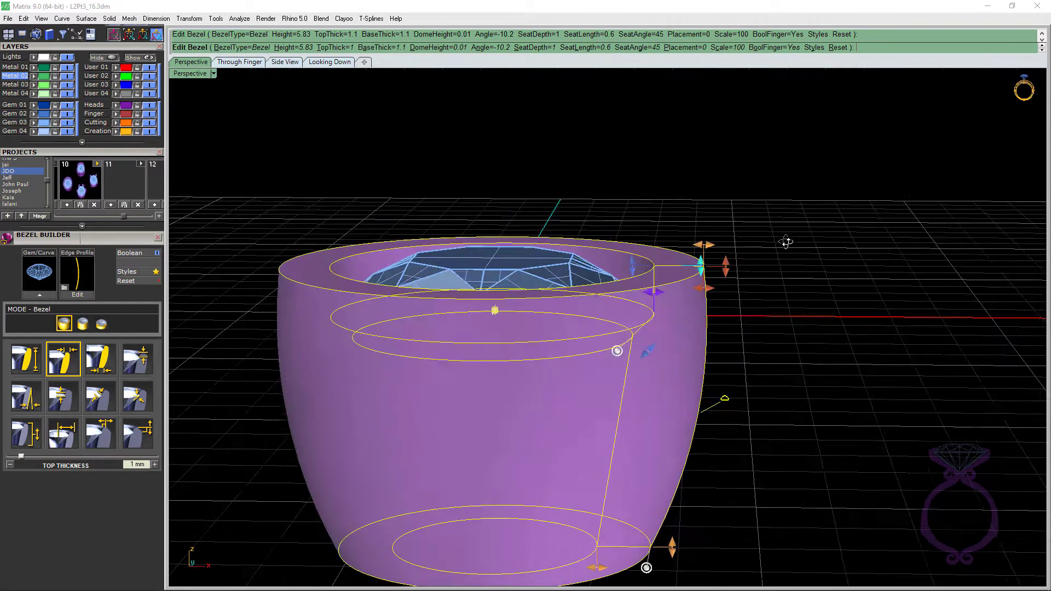
Lengthen the bezel and taper it towards the base, with a height of about 7.08 mm and an angle of about -21.3°.
{"action": "scroll", "coordinate": [786, 242], "scroll_direction": "down", "scroll_amount": 2}
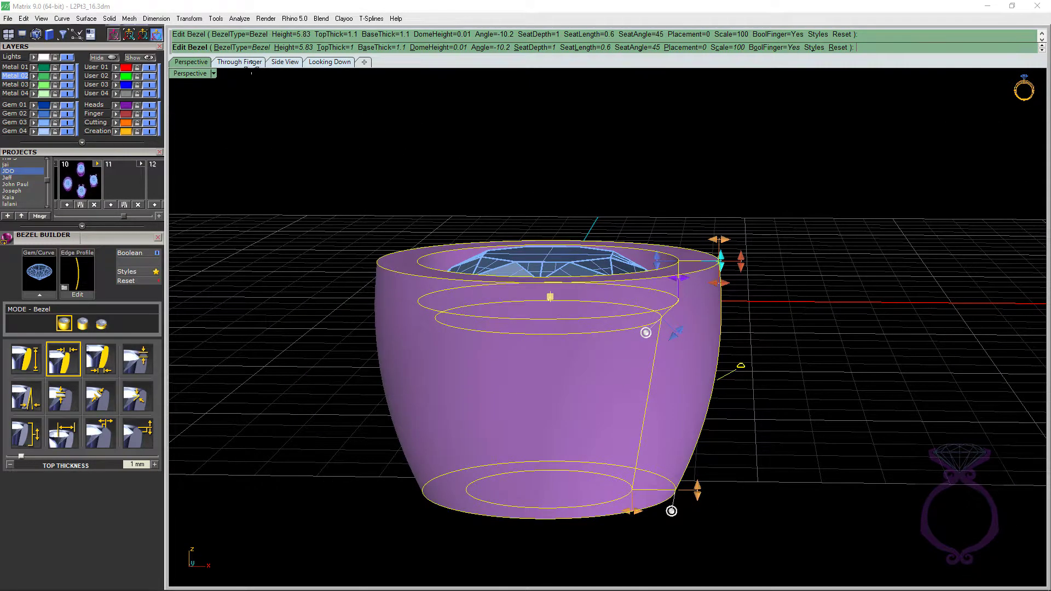
{"action": "left_click", "coordinate": [250, 62]}
{"action": "scroll", "coordinate": [625, 371], "scroll_direction": "down", "scroll_amount": 4}
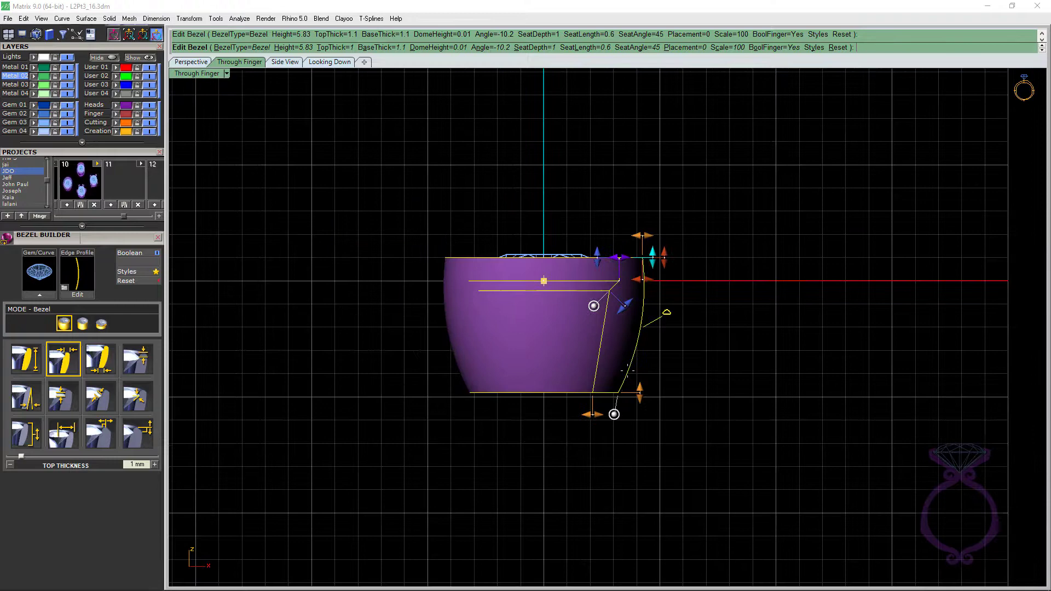
{"action": "left_click_drag", "start_coordinate": [637, 399], "coordinate": [567, 462]}
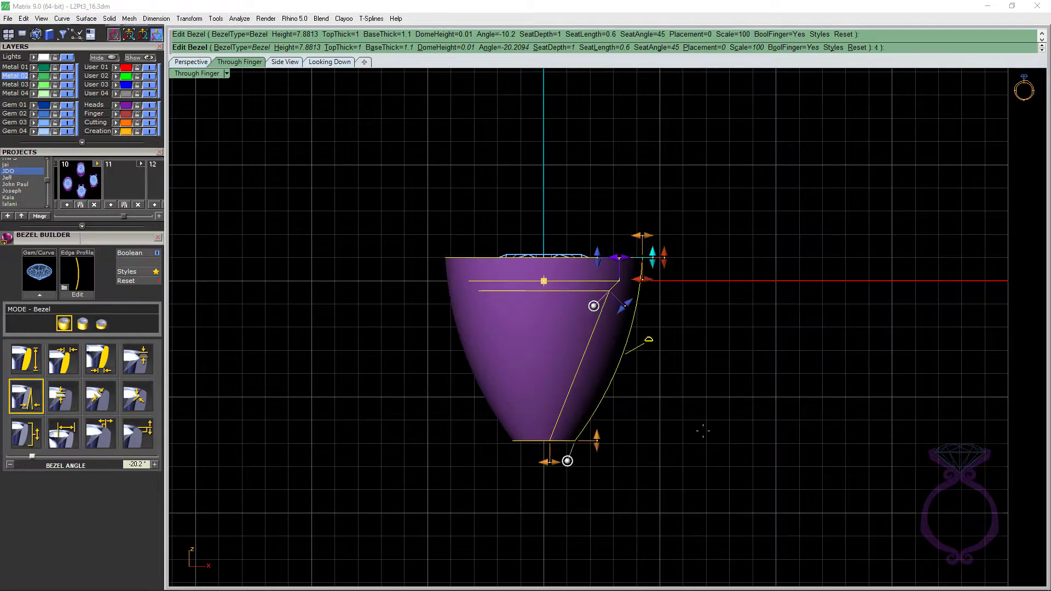
{"action": "left_click", "coordinate": [193, 62]}
{"action": "right_click_drag", "start_coordinate": [532, 324], "coordinate": [530, 216]}
{"action": "scroll", "coordinate": [496, 339], "scroll_direction": "up", "scroll_amount": 4}
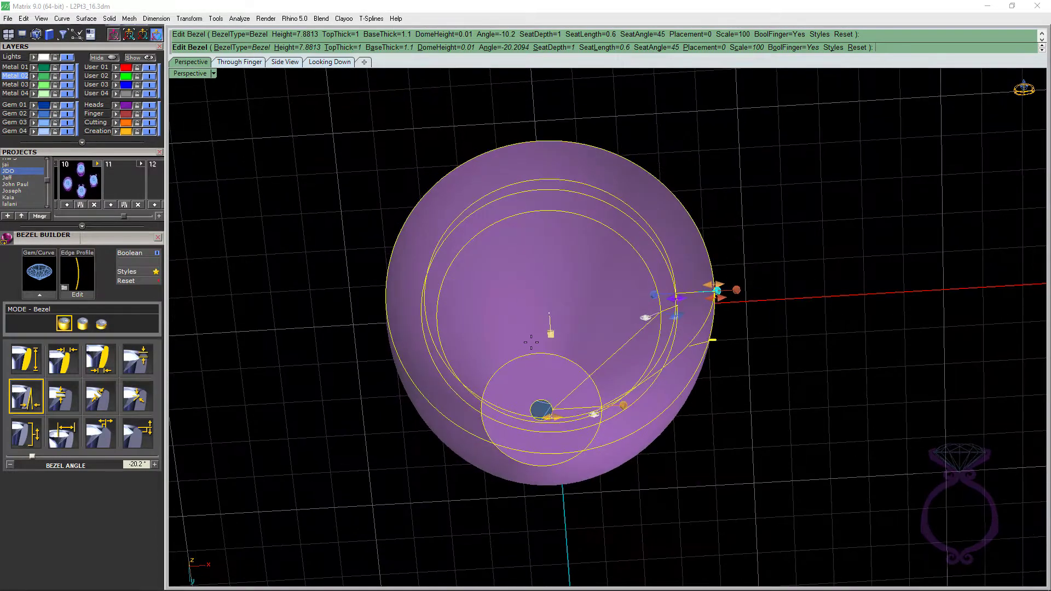
{"action": "scroll", "coordinate": [490, 280], "scroll_direction": "down", "scroll_amount": 3}
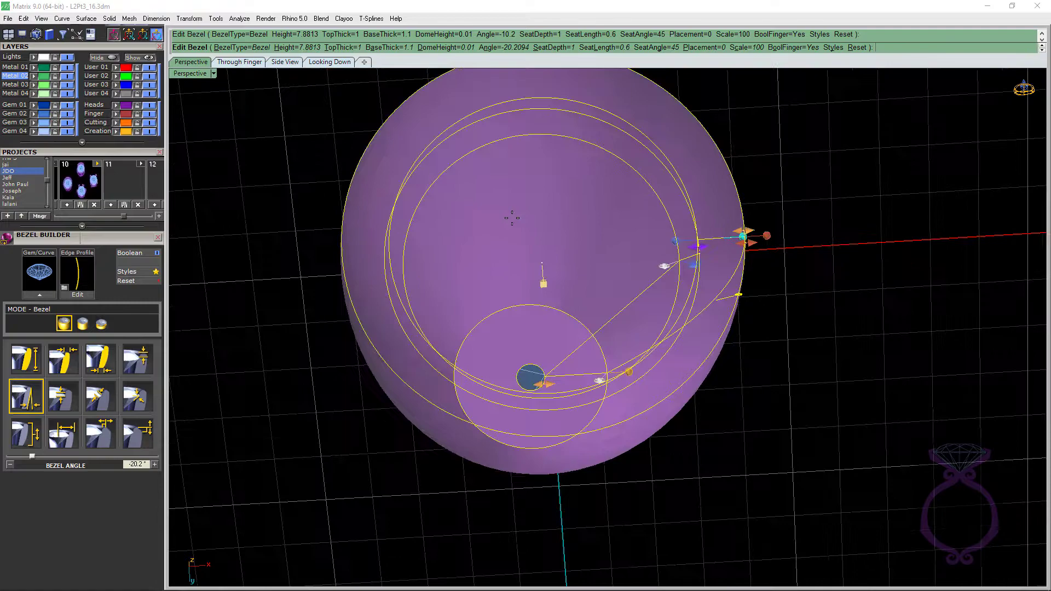
{"action": "right_click_drag", "start_coordinate": [475, 294], "coordinate": [473, 334]}
{"action": "right_click_drag", "start_coordinate": [567, 215], "coordinate": [611, 257]}
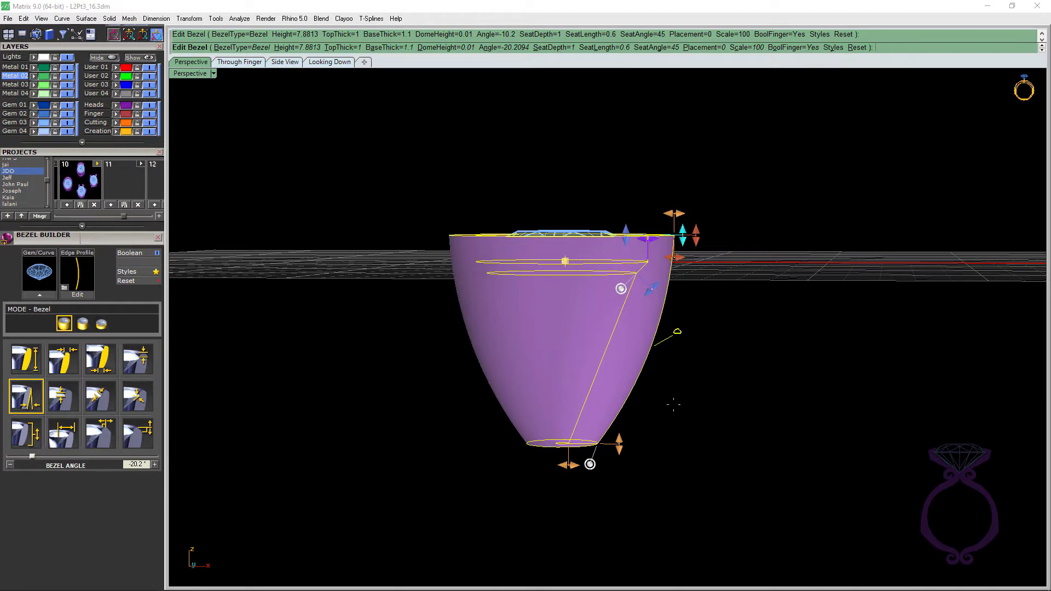
{"action": "left_click_drag", "start_coordinate": [619, 443], "coordinate": [593, 442]}
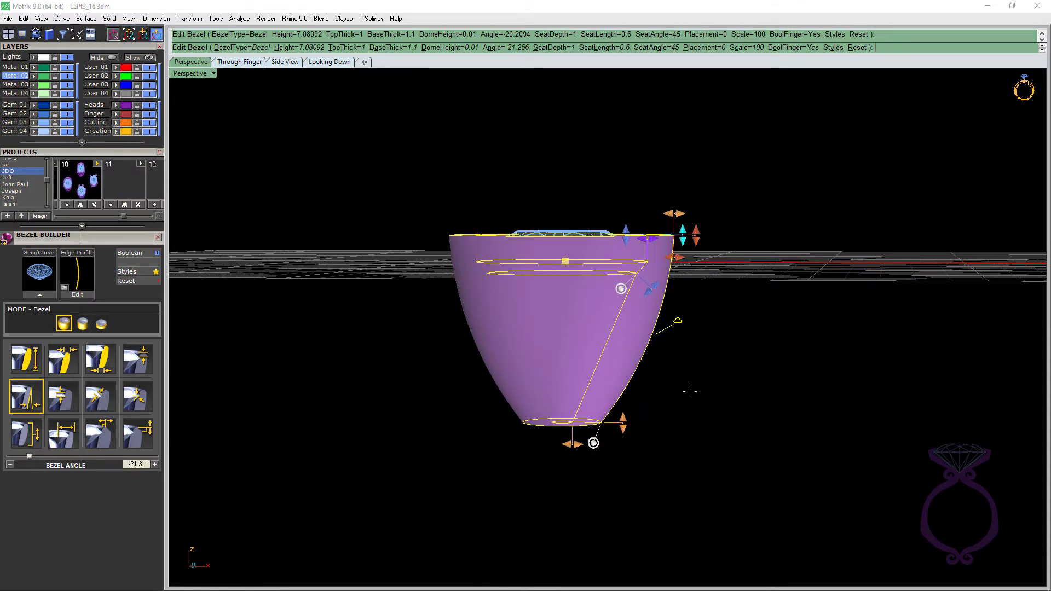
Raise the bezel rim above the gem with a seat depth of about 1.28 mm and finish the bezel.
{"action": "scroll", "coordinate": [594, 223], "scroll_direction": "up", "scroll_amount": 3}
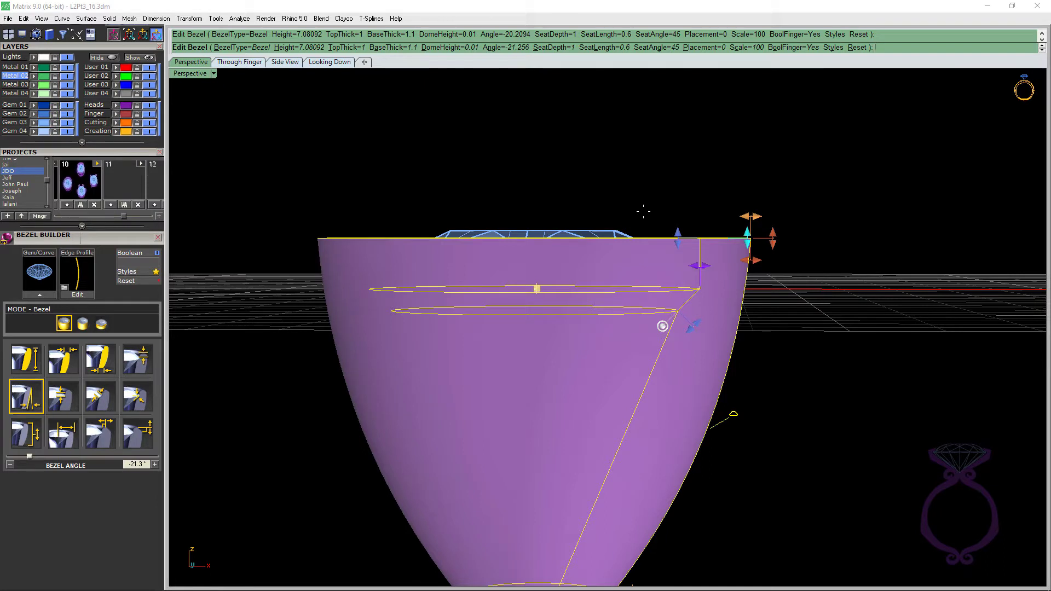
{"action": "left_click_drag", "start_coordinate": [678, 239], "coordinate": [678, 224]}
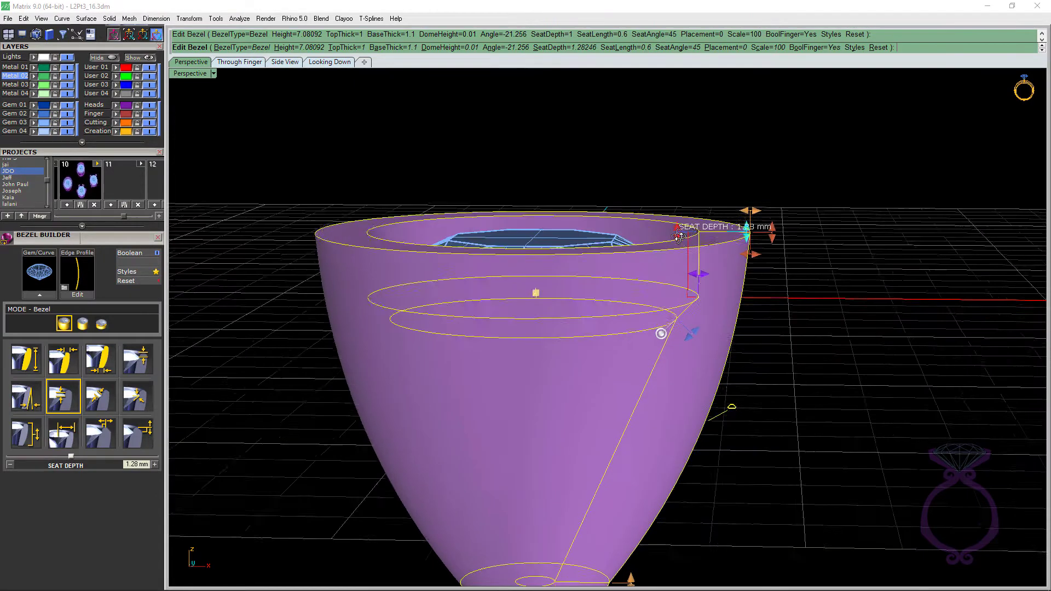
{"action": "left_click", "coordinate": [237, 62]}
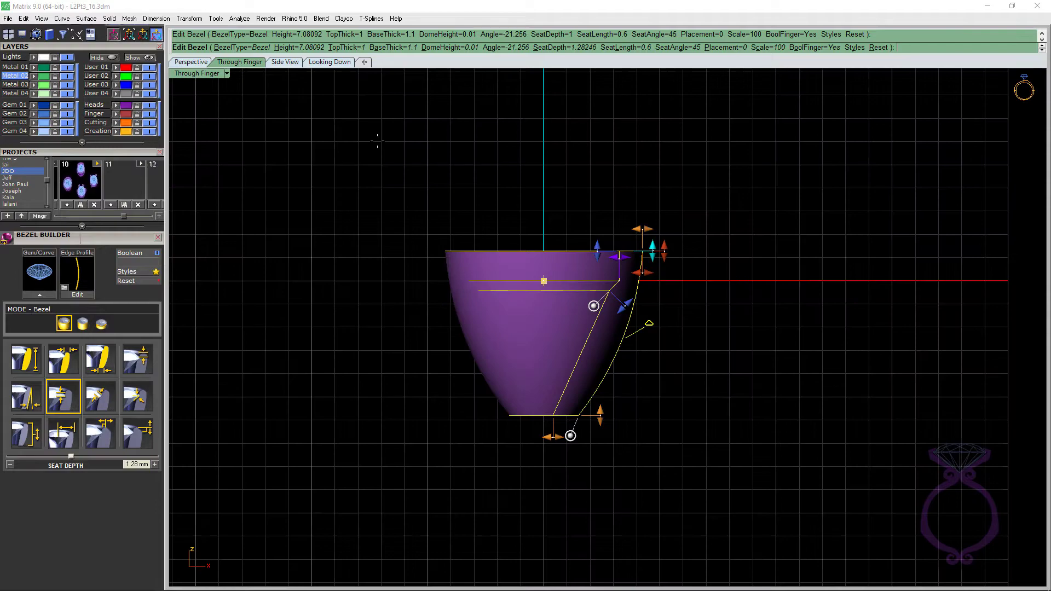
{"action": "scroll", "coordinate": [568, 268], "scroll_direction": "up", "scroll_amount": 9}
{"action": "scroll", "coordinate": [568, 268], "scroll_direction": "down", "scroll_amount": 6}
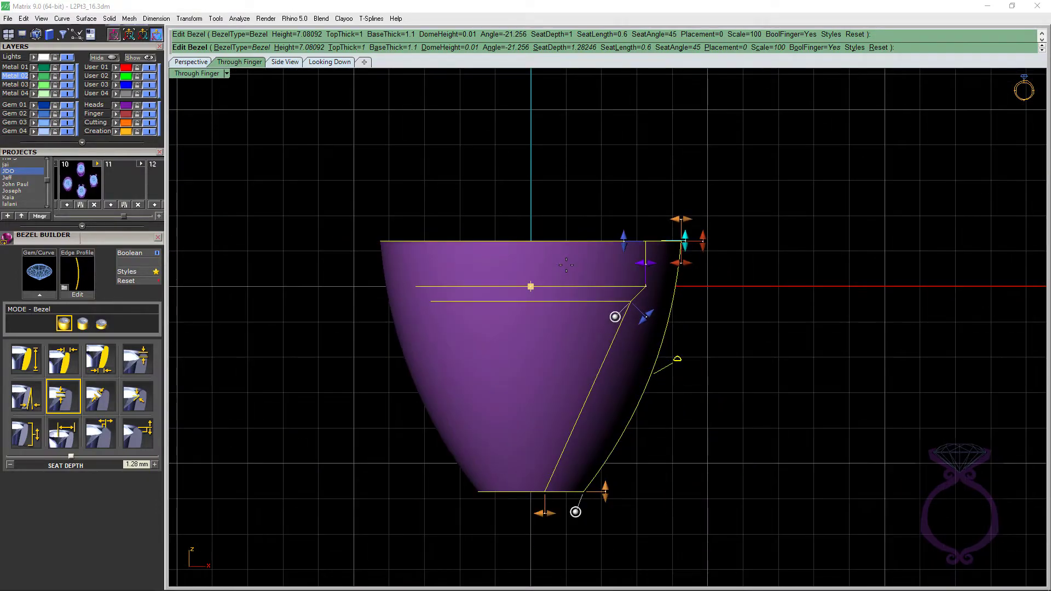
{"action": "left_click", "coordinate": [190, 60]}
{"action": "right_click_drag", "start_coordinate": [542, 269], "coordinate": [669, 321]}
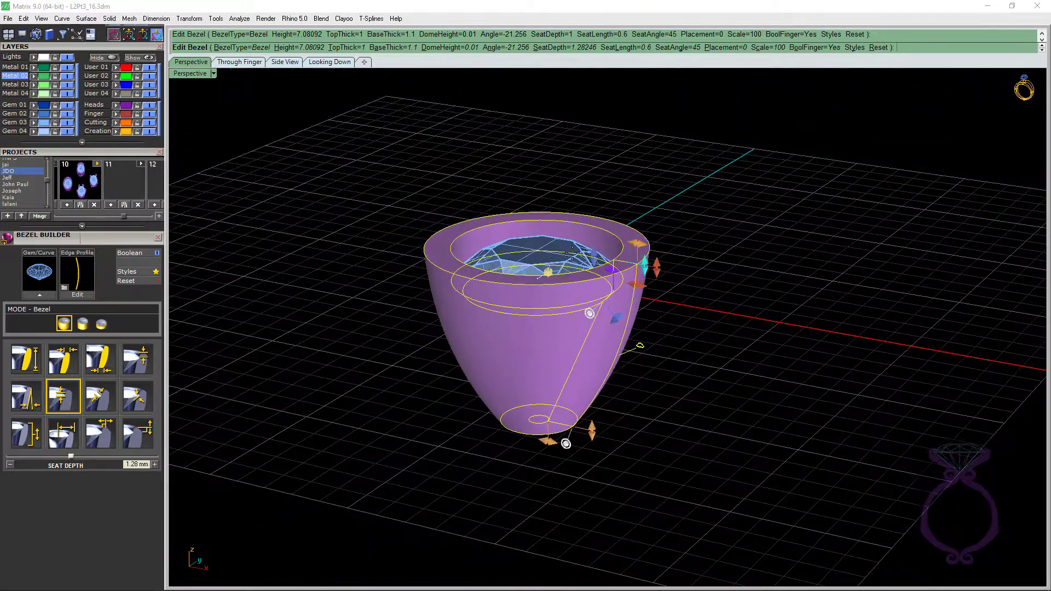
{"action": "right_click", "coordinate": [677, 324]}
Display the bezel from above in wireframe and start a polyline for a prong-width guide.
{"action": "scroll", "coordinate": [704, 288], "scroll_direction": "down", "scroll_amount": 2}
{"action": "right_click_drag", "start_coordinate": [704, 288], "coordinate": [705, 329]}
{"action": "left_click", "coordinate": [335, 62]}
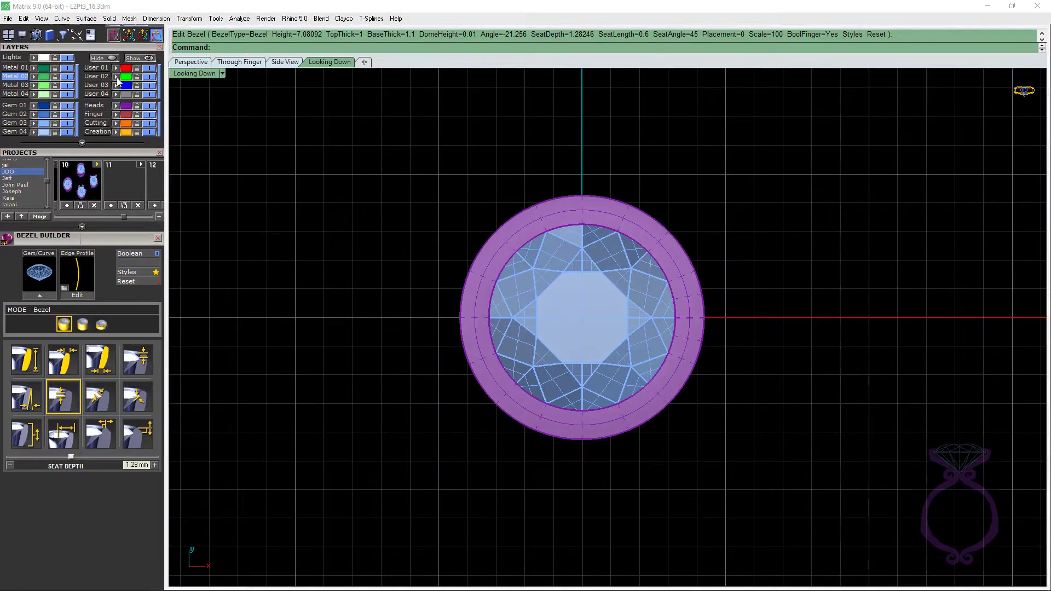
{"action": "left_click_drag", "start_coordinate": [116, 77], "coordinate": [116, 259]}
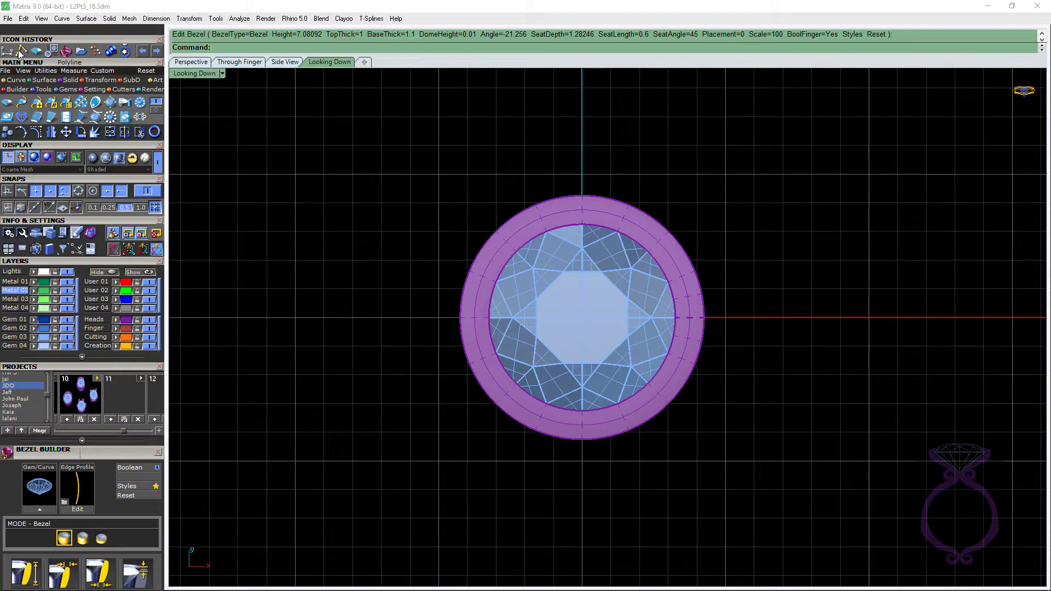
{"action": "left_click", "coordinate": [16, 79]}
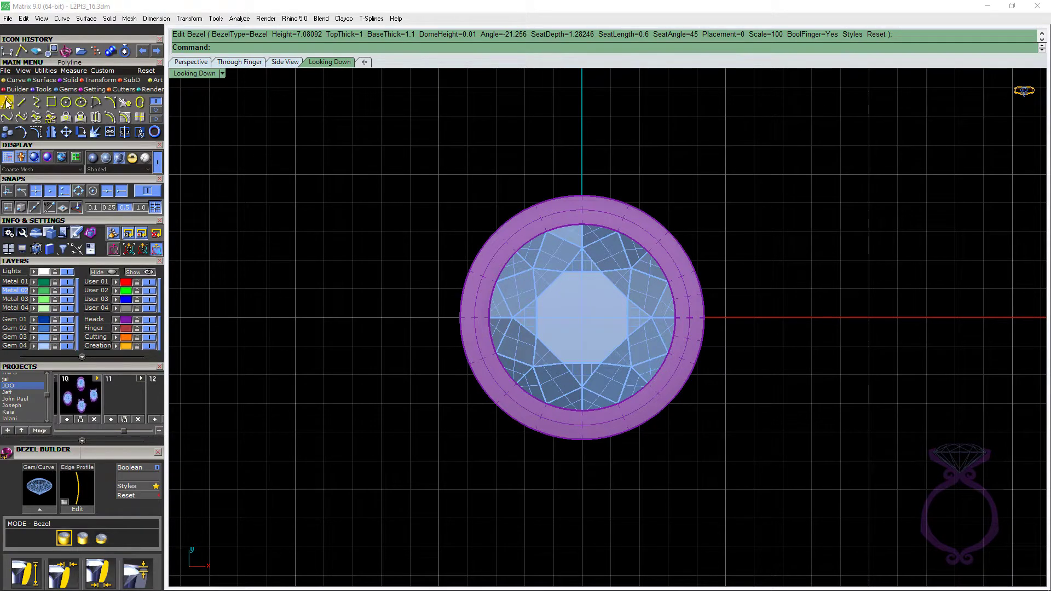
{"action": "left_click", "coordinate": [7, 102]}
{"action": "scroll", "coordinate": [567, 205], "scroll_direction": "up", "scroll_amount": 1}
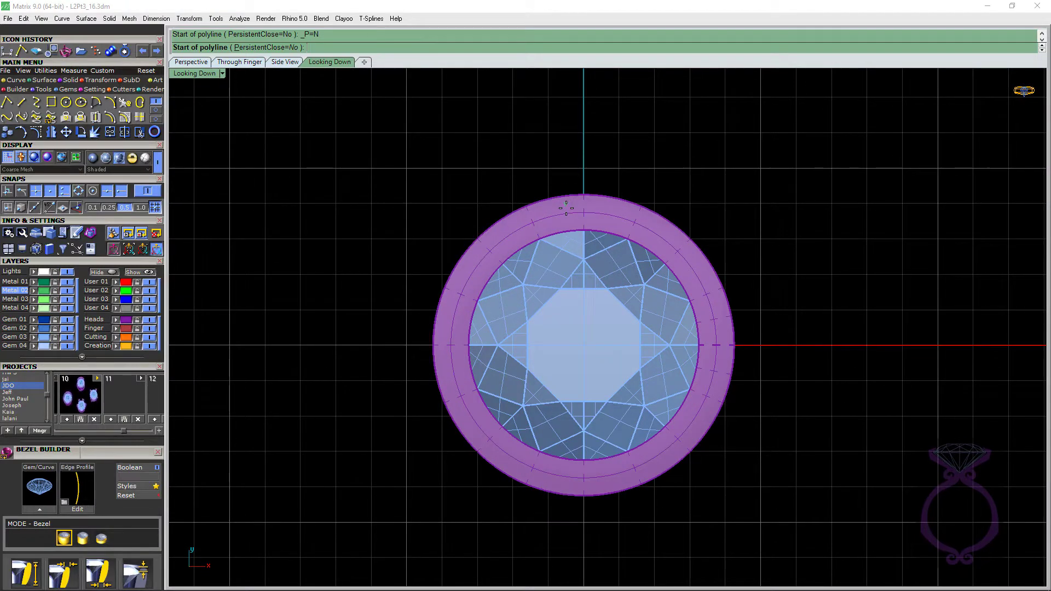
{"action": "left_click", "coordinate": [223, 74]}
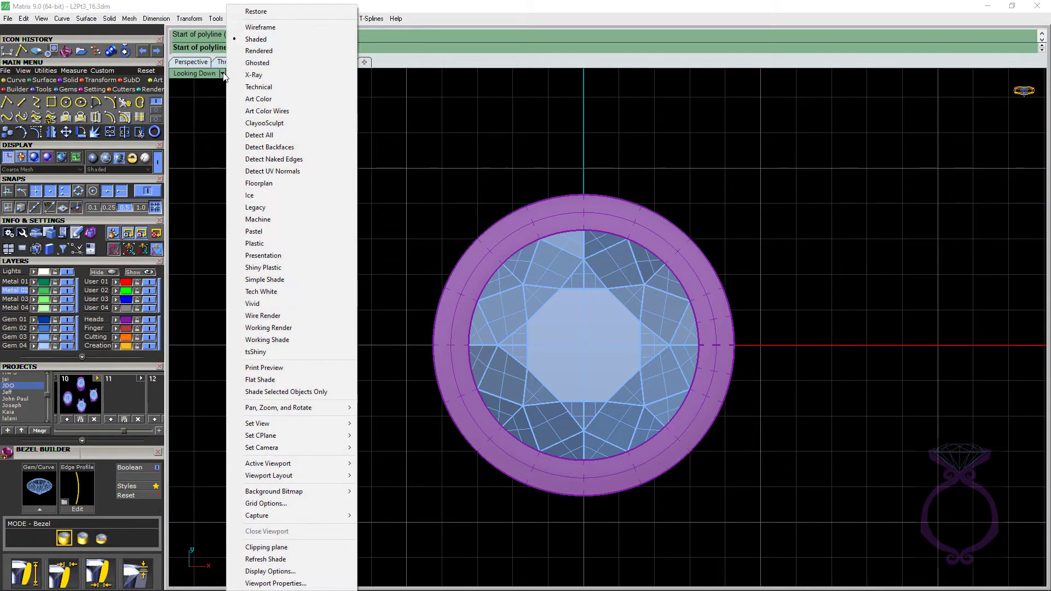
{"action": "left_click", "coordinate": [260, 27]}
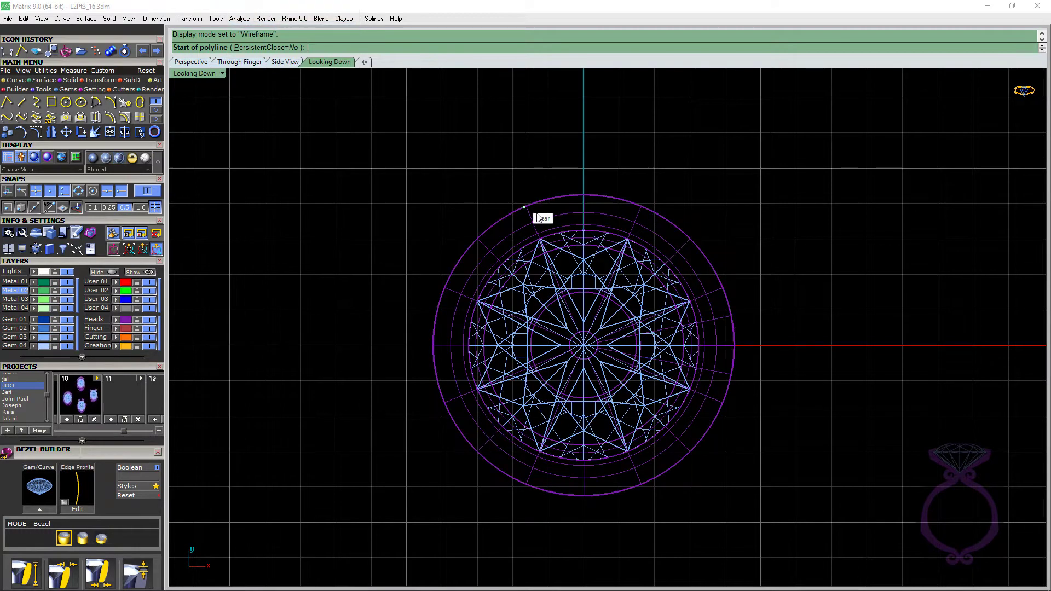
Draw an open, three-sided rectangular polyline 1 mm wide and about 2 mm tall across the bezel's rim, centred on the Y axis.
{"action": "left_click", "coordinate": [566, 204]}
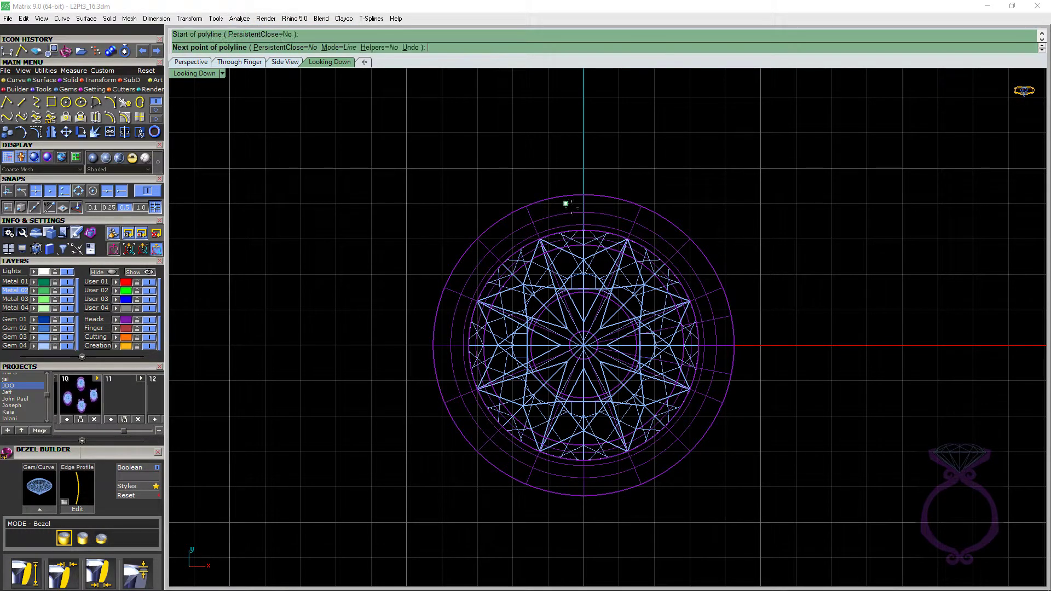
{"action": "left_click", "coordinate": [565, 133]}
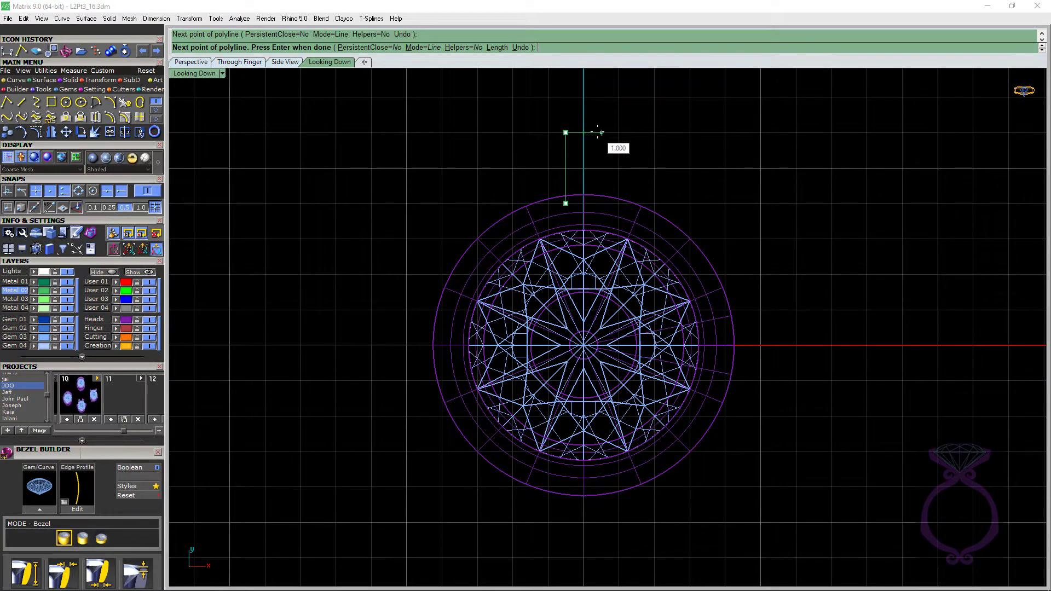
{"action": "left_click", "coordinate": [600, 132]}
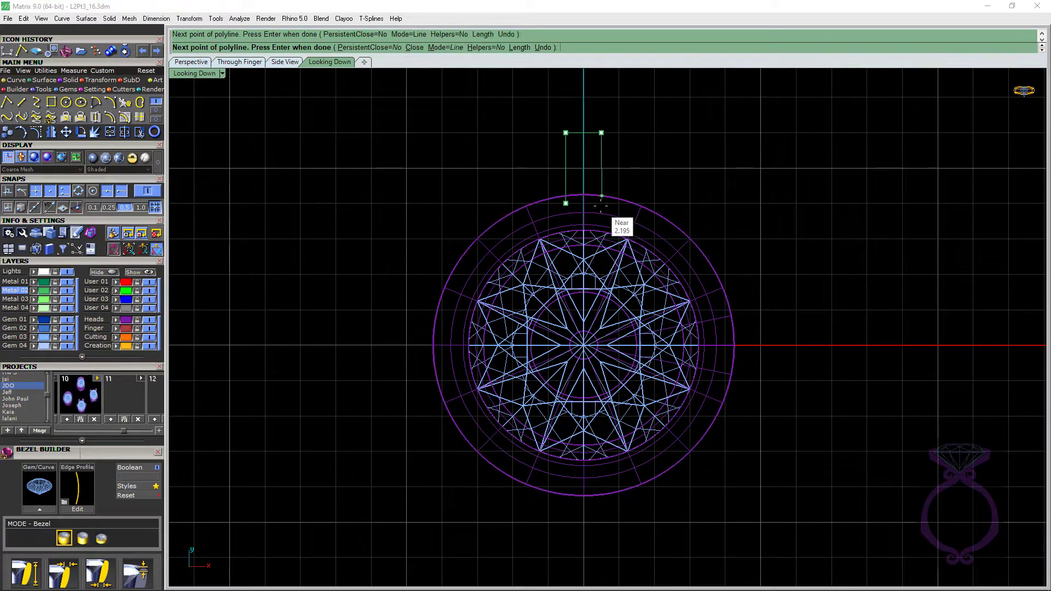
{"action": "left_click", "coordinate": [600, 203]}
{"action": "key", "text": "Return"}
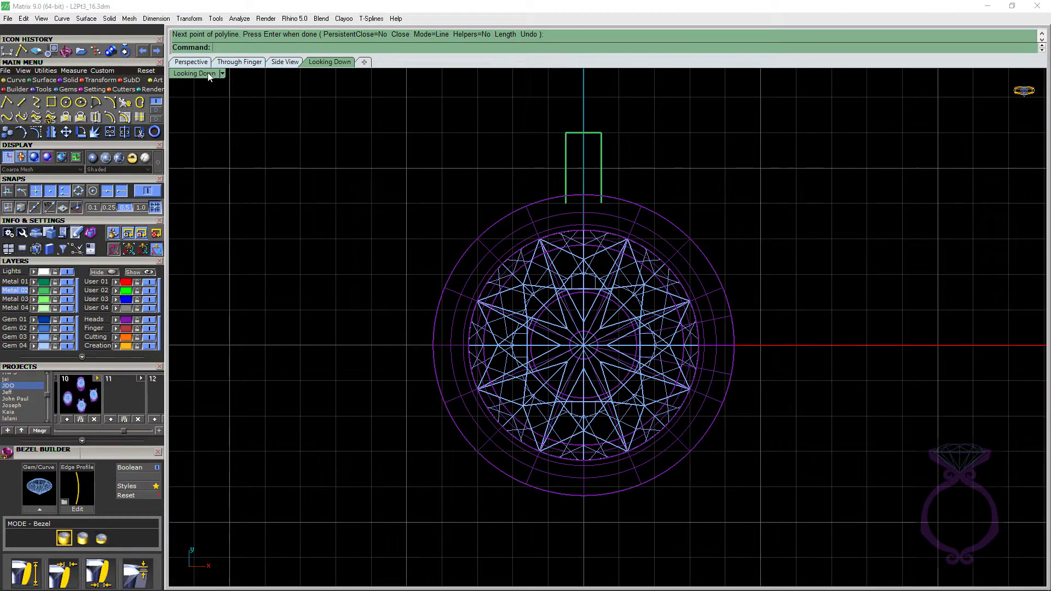
Start the Bezel Cutter builder on the round gem in the perspective view.
{"action": "left_click", "coordinate": [191, 62]}
{"action": "mouse_move", "coordinate": [625, 334]}
{"action": "right_mouse_down"}
{"action": "mouse_move", "coordinate": [629, 347]}
{"action": "mouse_move", "coordinate": [645, 278]}
{"action": "mouse_move", "coordinate": [642, 322]}
{"action": "right_mouse_up"}
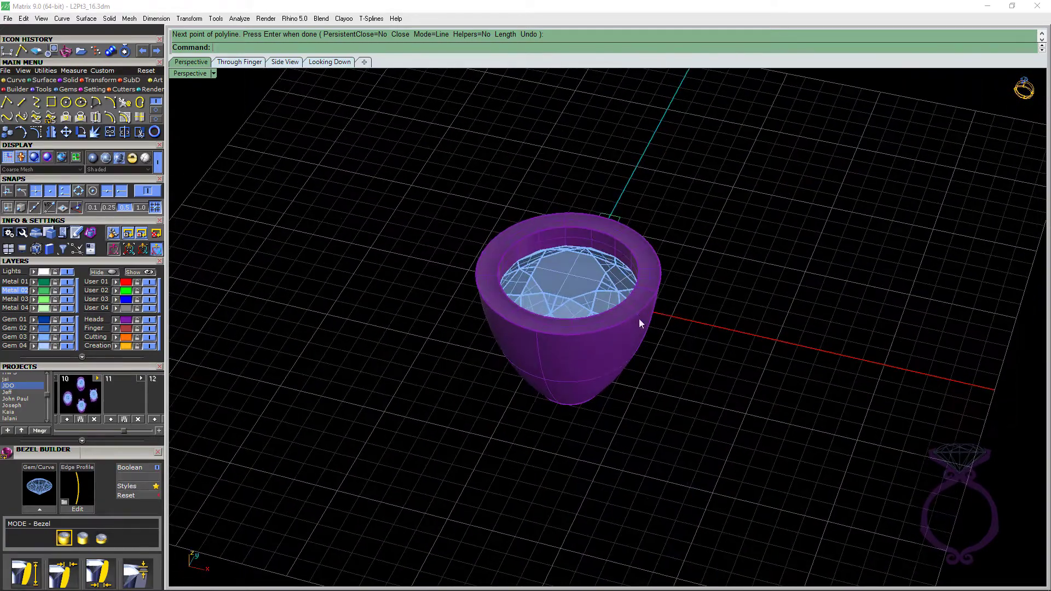
{"action": "key", "text": "Escape"}
{"action": "left_click", "coordinate": [580, 289]}
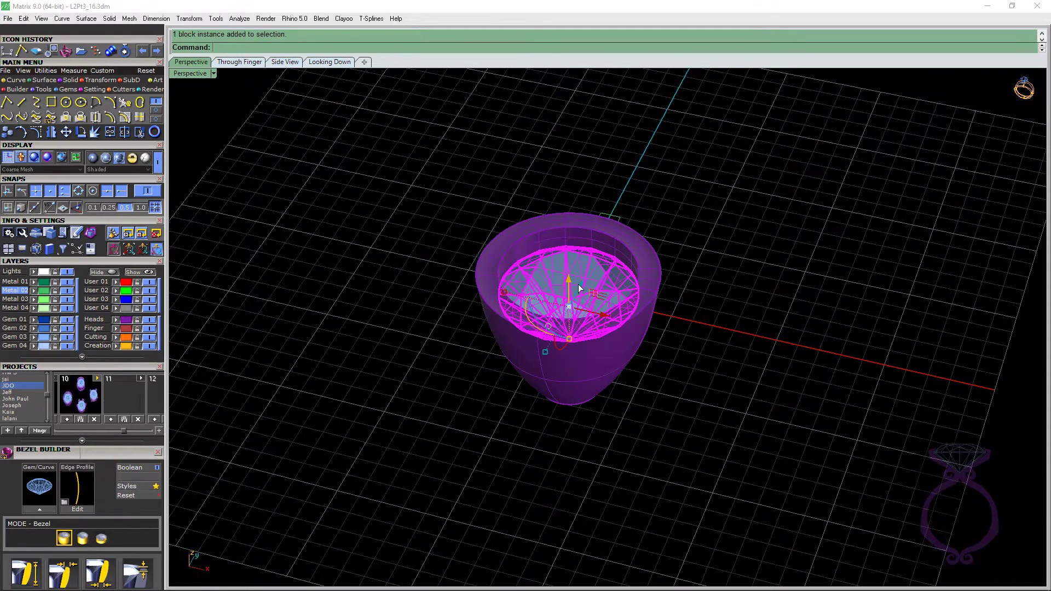
{"action": "key", "text": "F6"}
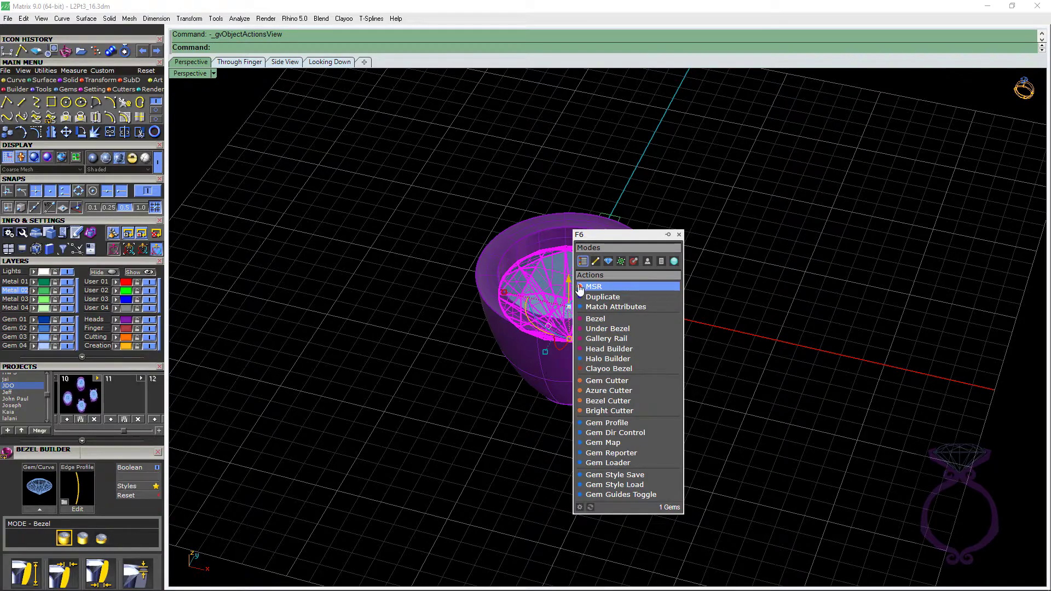
{"action": "left_click", "coordinate": [627, 404]}
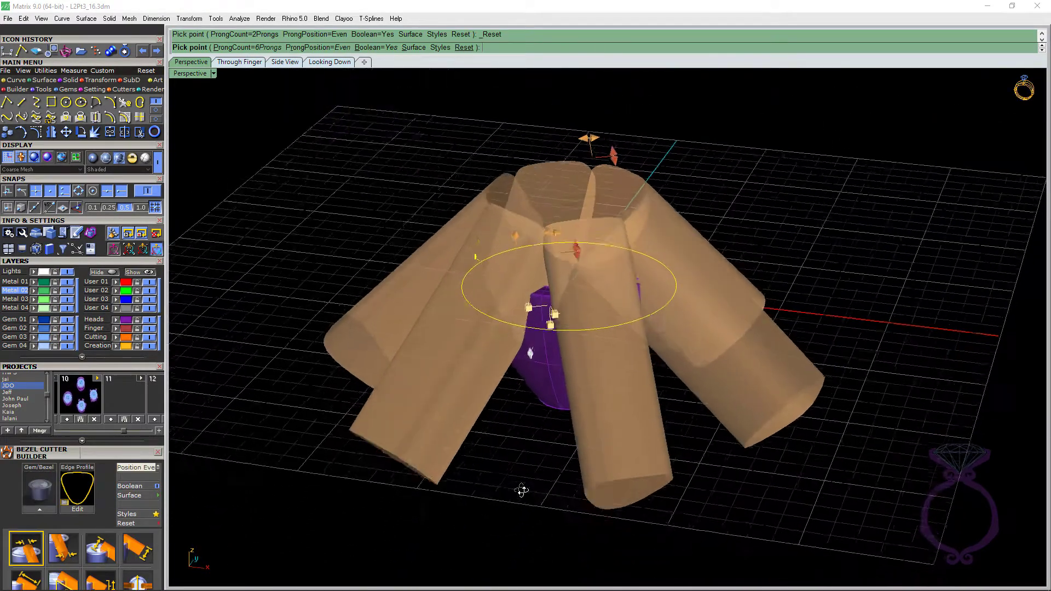
Assign the tapered bezel as the surface to cut out with the six evenly spaced cutters.
{"action": "right_click_drag", "start_coordinate": [522, 490], "coordinate": [619, 416]}
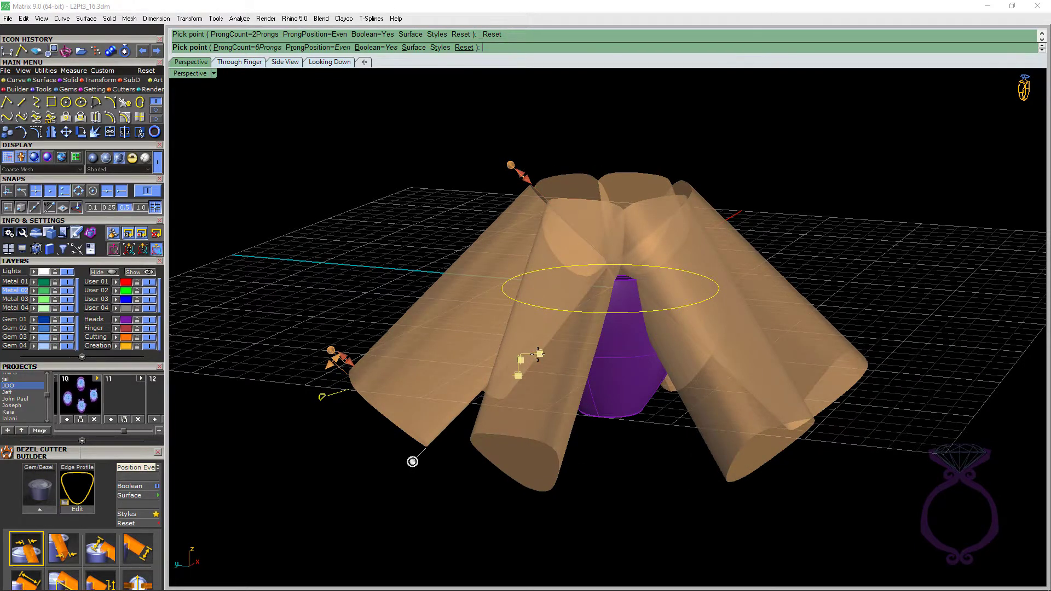
{"action": "mouse_move", "coordinate": [412, 462]}
{"action": "right_click_drag", "start_coordinate": [411, 460], "coordinate": [371, 53]}
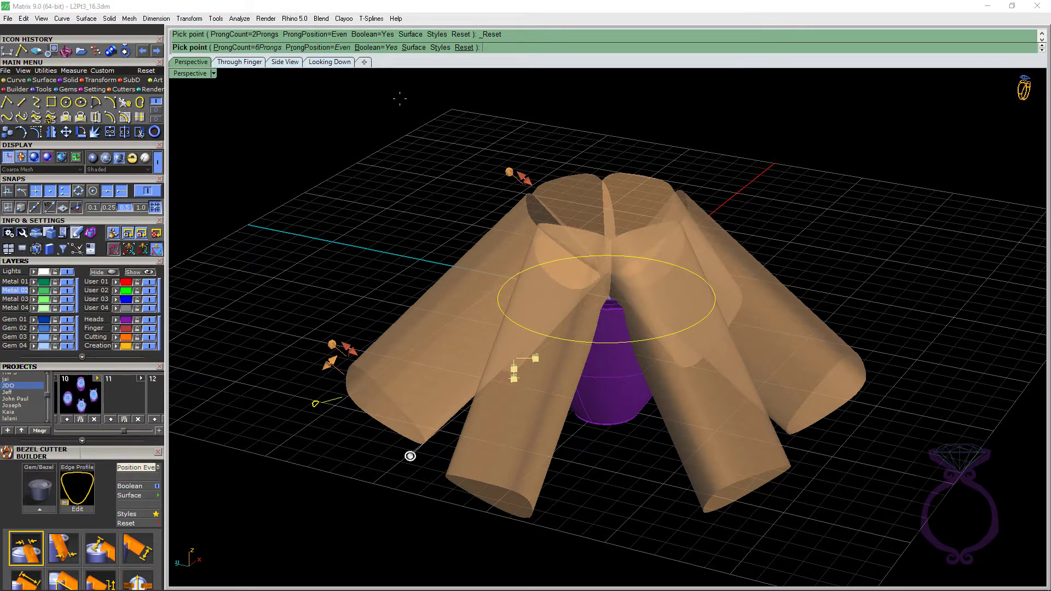
{"action": "left_click", "coordinate": [413, 47]}
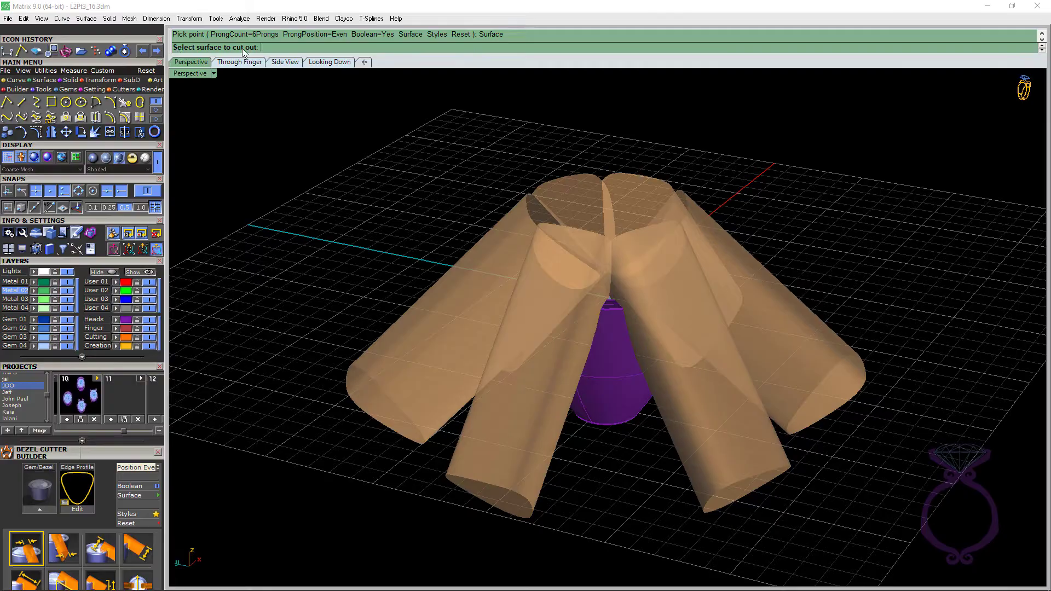
{"action": "left_click", "coordinate": [604, 418]}
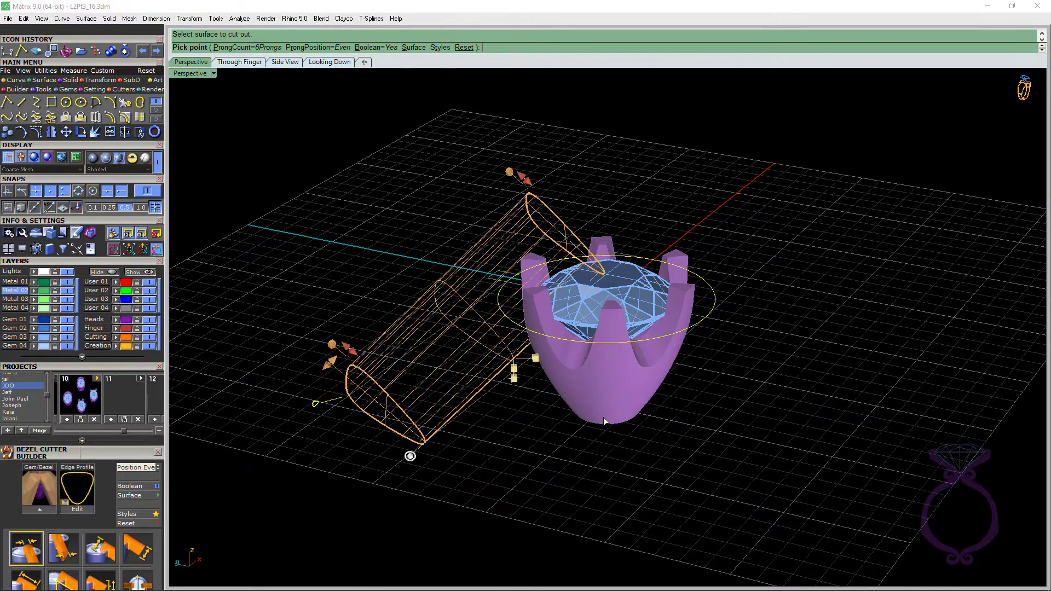
Examine the six-prong cut-out from above and compare the prong on the Y axis with the 1 mm guide.
{"action": "right_click_drag", "start_coordinate": [603, 430], "coordinate": [529, 460]}
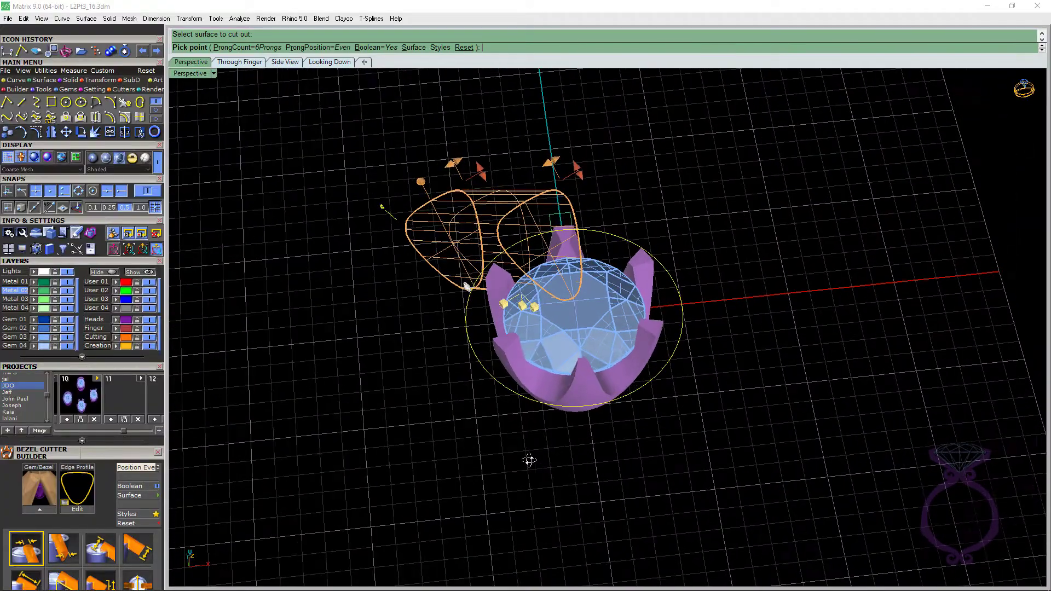
{"action": "right_click_drag", "start_coordinate": [611, 222], "coordinate": [619, 242]}
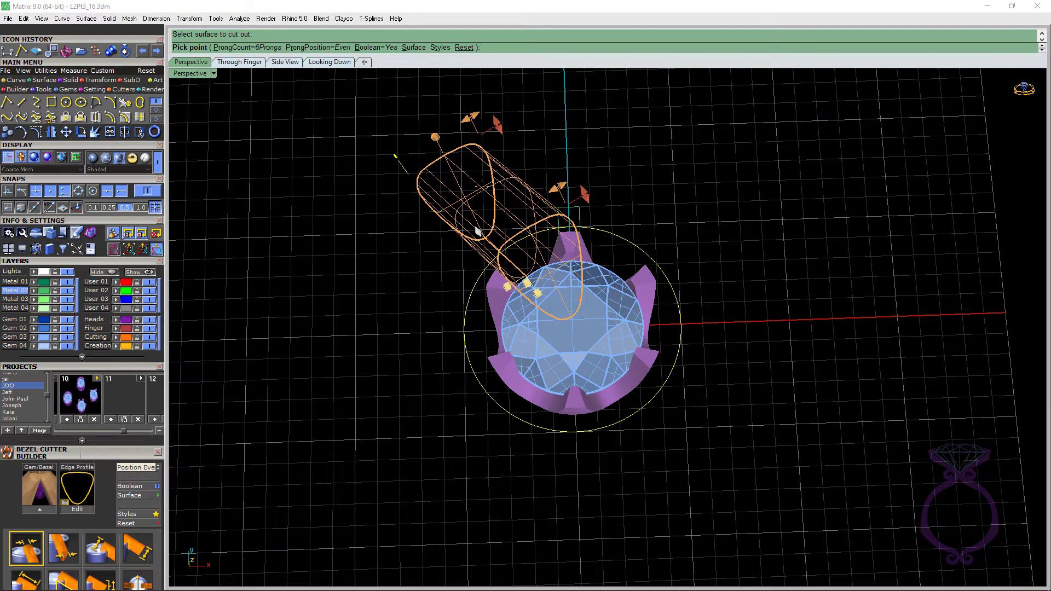
{"action": "left_click", "coordinate": [321, 64]}
{"action": "scroll", "coordinate": [604, 194], "scroll_direction": "up", "scroll_amount": 5}
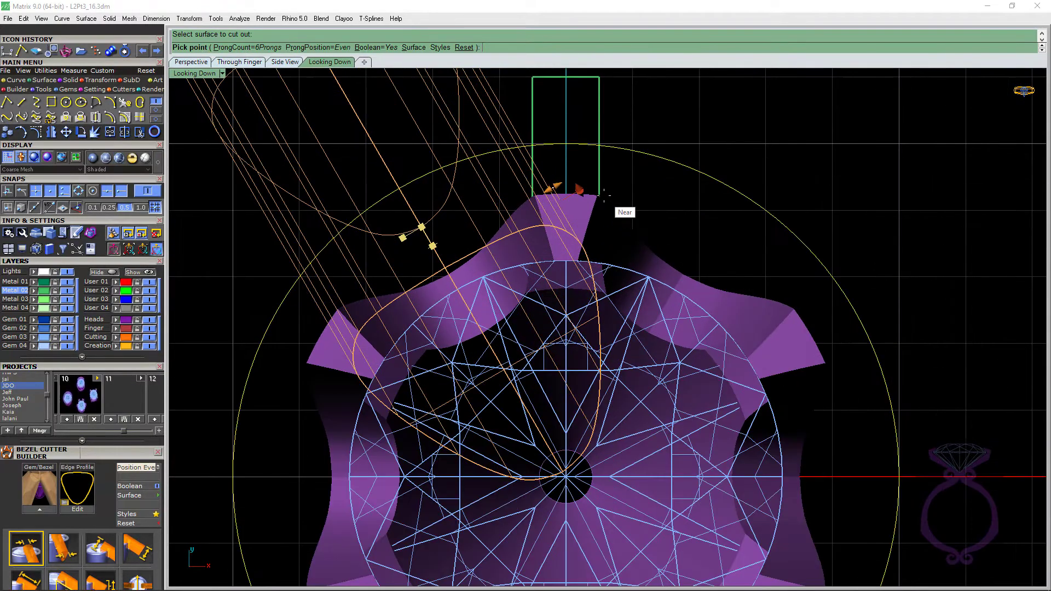
{"action": "right_click_drag", "start_coordinate": [603, 194], "coordinate": [662, 212]}
Reduce the cutters' X inside size to about 3.6 mm to match the prong width to the guide.
{"action": "mouse_move", "coordinate": [613, 202]}
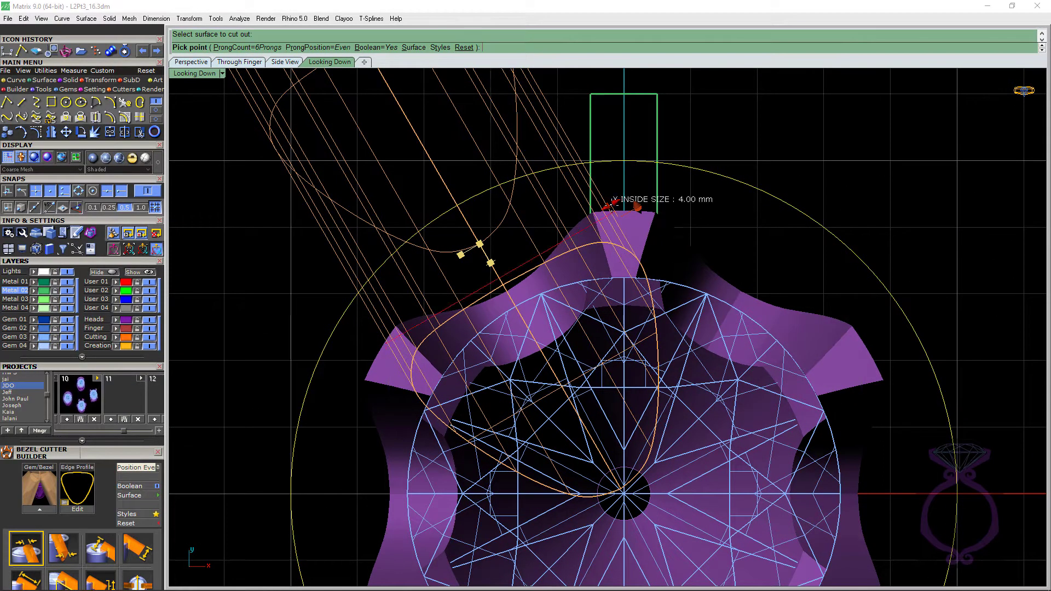
{"action": "left_click_drag", "start_coordinate": [611, 202], "coordinate": [577, 231]}
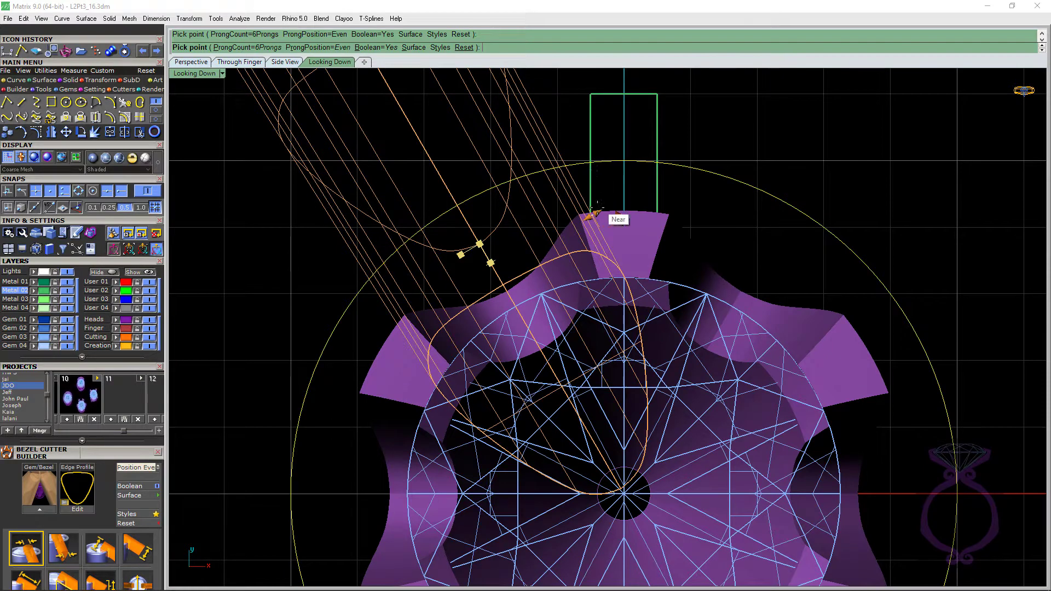
{"action": "mouse_move", "coordinate": [592, 215]}
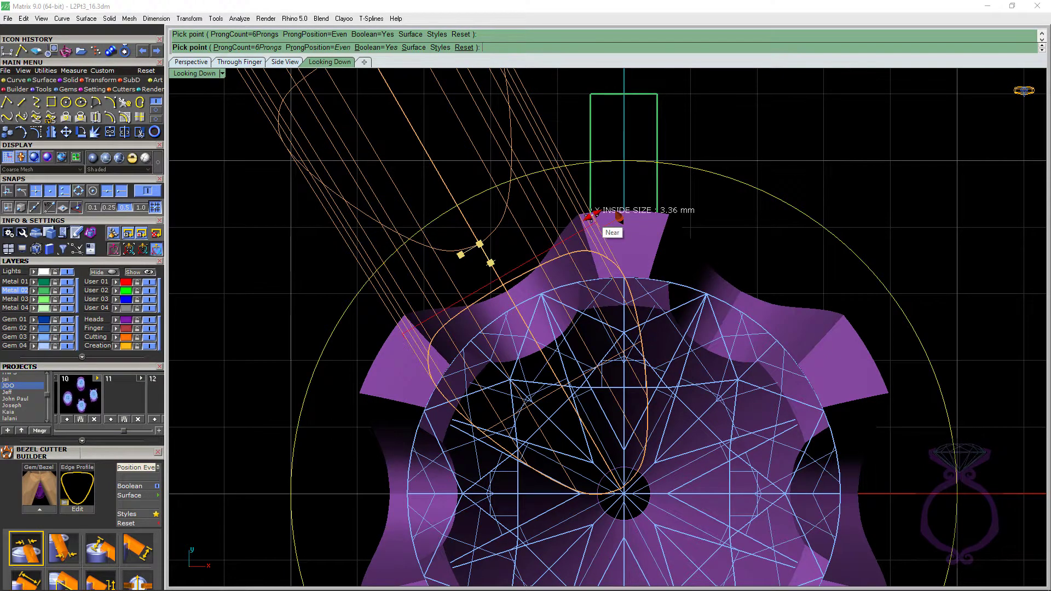
{"action": "left_click_drag", "start_coordinate": [593, 215], "coordinate": [598, 210]}
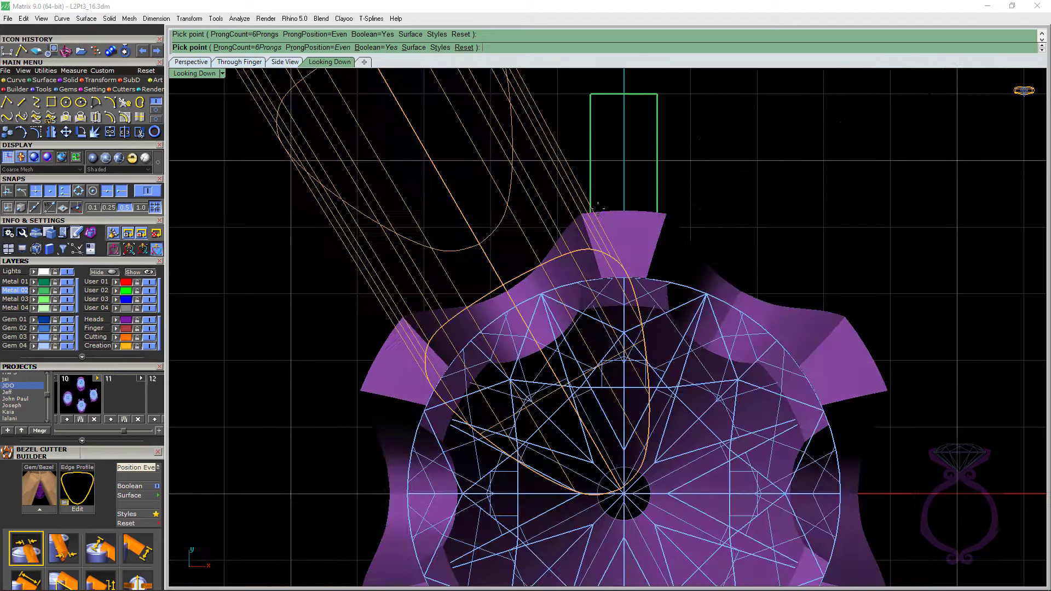
{"action": "left_click_drag", "start_coordinate": [596, 214], "coordinate": [600, 212]}
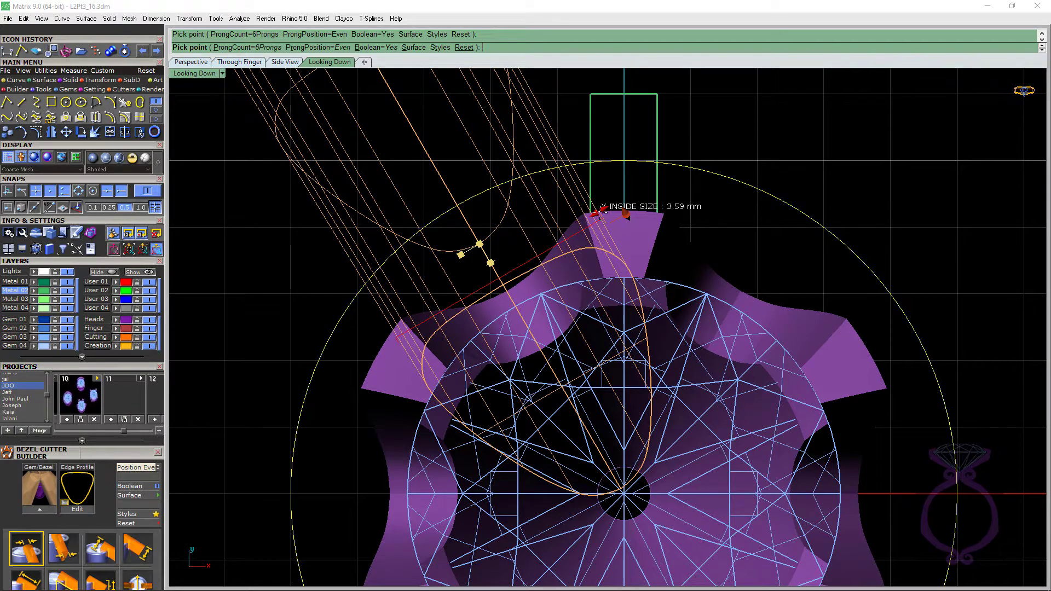
{"action": "left_click_drag", "start_coordinate": [599, 215], "coordinate": [602, 213]}
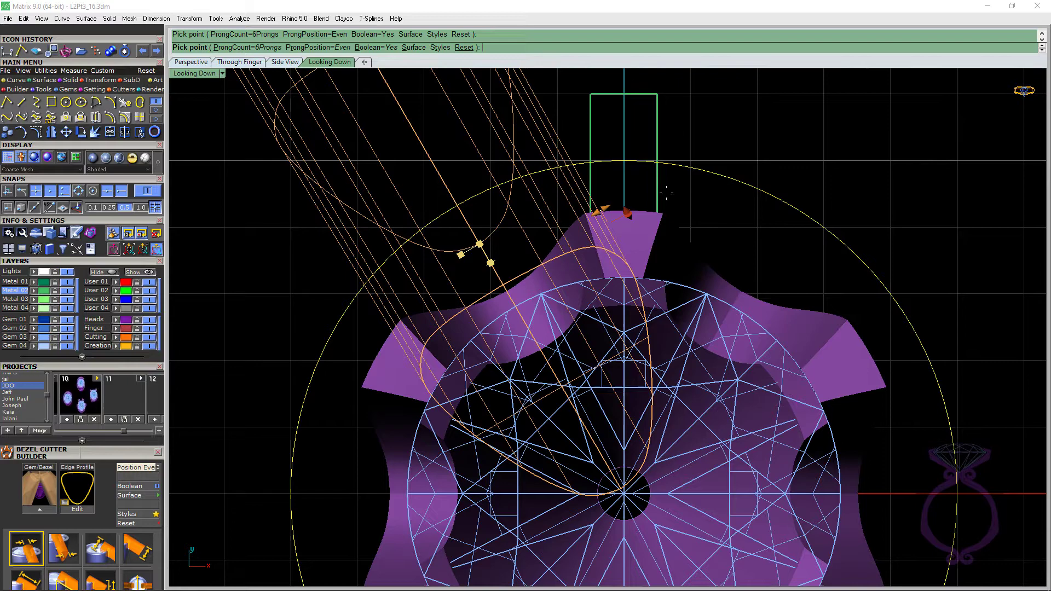
{"action": "scroll", "coordinate": [656, 233], "scroll_direction": "down", "scroll_amount": 4}
{"action": "scroll", "coordinate": [640, 238], "scroll_direction": "up", "scroll_amount": 3}
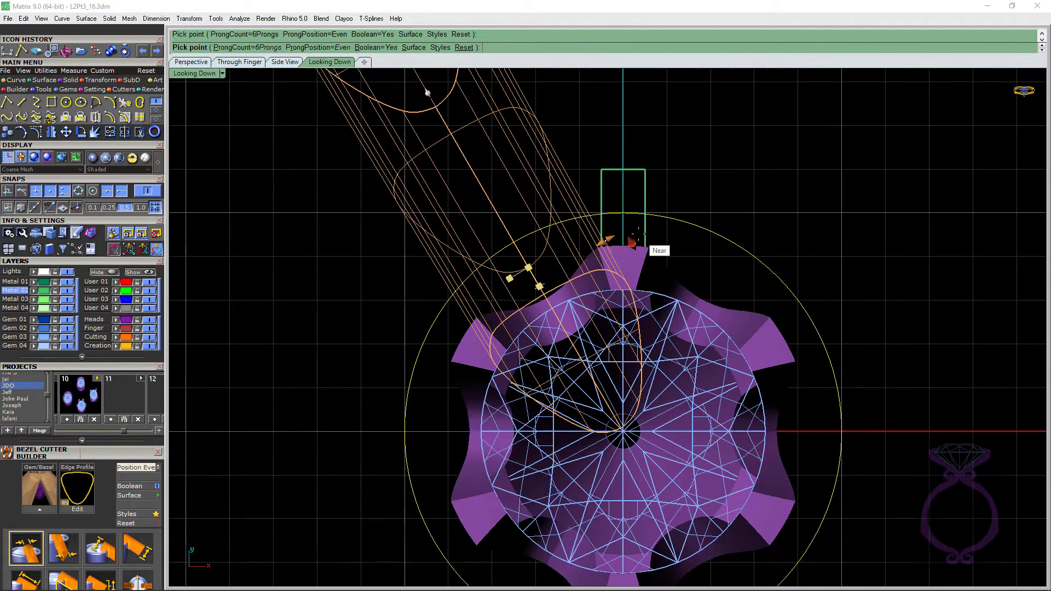
Widen the outer end of the bezel cutters so they flare outward, and check the prongs in perspective.
{"action": "scroll", "coordinate": [638, 234], "scroll_direction": "down", "scroll_amount": 10}
{"action": "right_click_drag", "start_coordinate": [661, 194], "coordinate": [643, 228]}
{"action": "left_click_drag", "start_coordinate": [523, 125], "coordinate": [708, 115]}
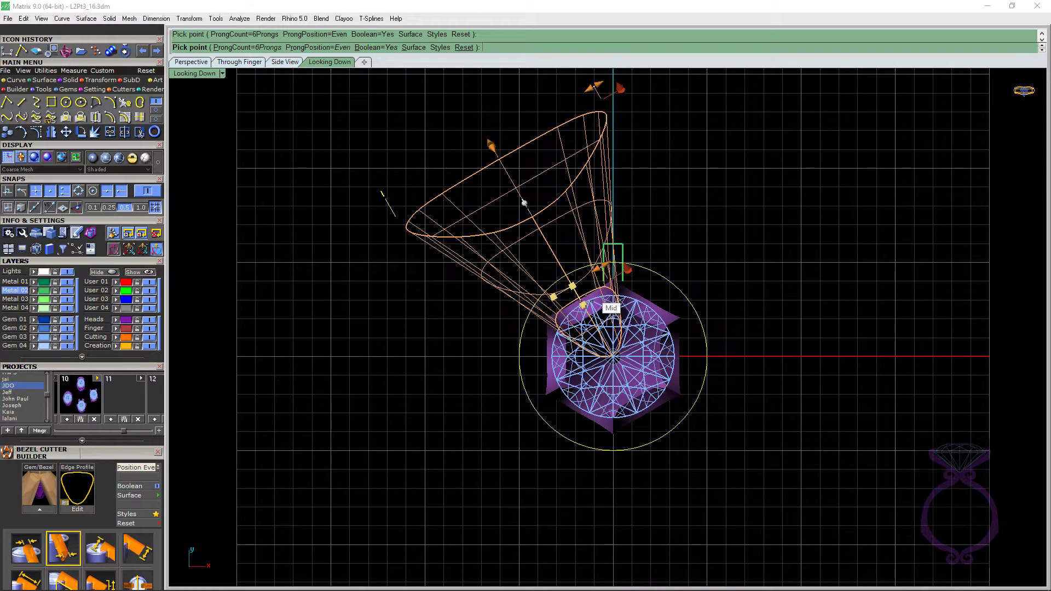
{"action": "scroll", "coordinate": [610, 309], "scroll_direction": "up", "scroll_amount": 4}
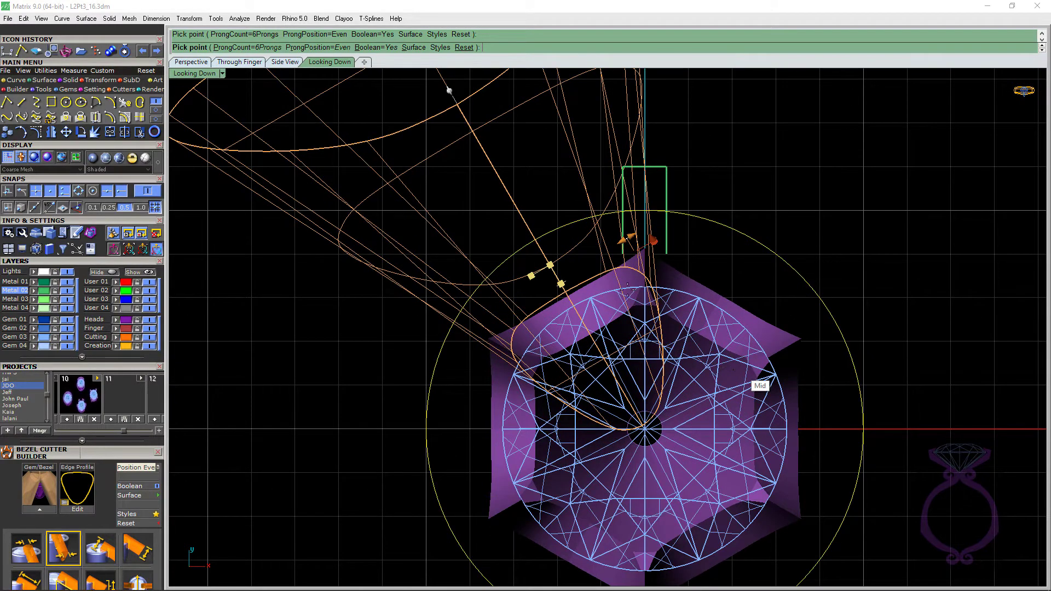
{"action": "left_click", "coordinate": [201, 63]}
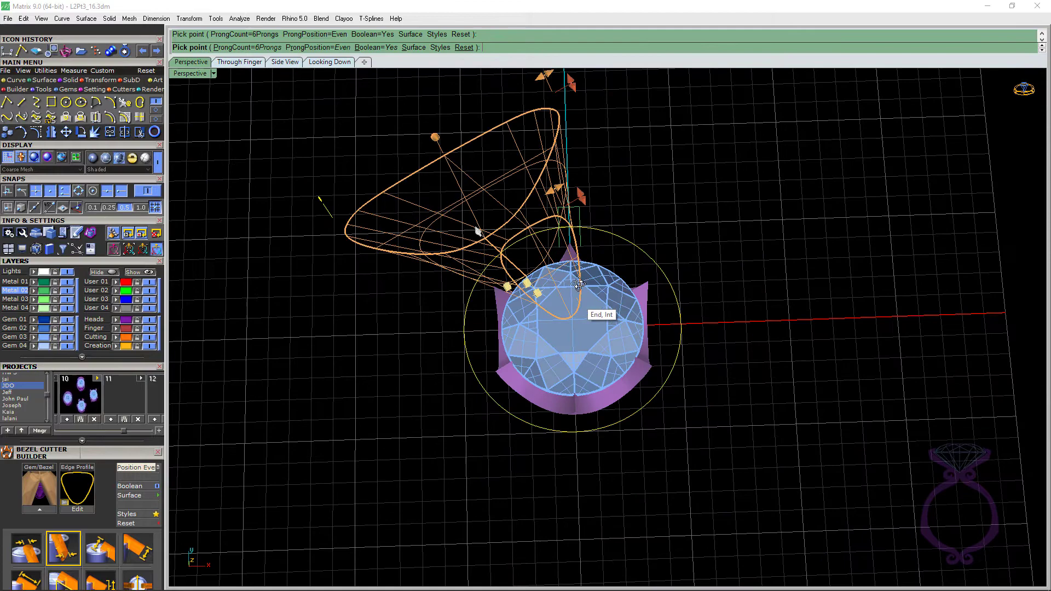
{"action": "right_click_drag", "start_coordinate": [572, 305], "coordinate": [564, 344]}
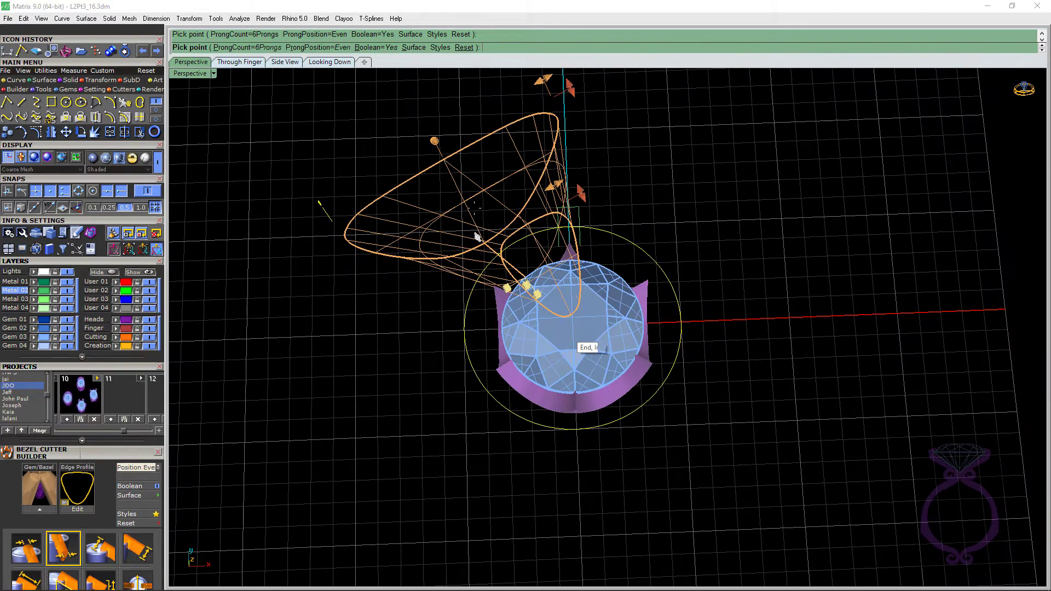
Narrow the cutters' X inside size in the Looking Down view until the prong is about as wide as the 1 mm guide.
{"action": "left_click", "coordinate": [330, 63]}
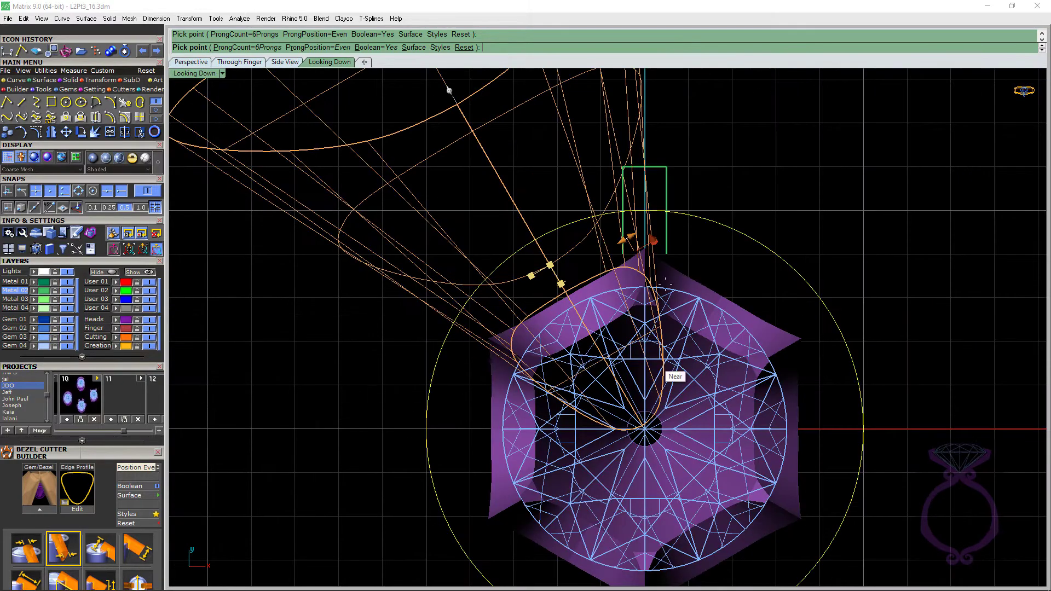
{"action": "left_click_drag", "start_coordinate": [627, 239], "coordinate": [528, 270]}
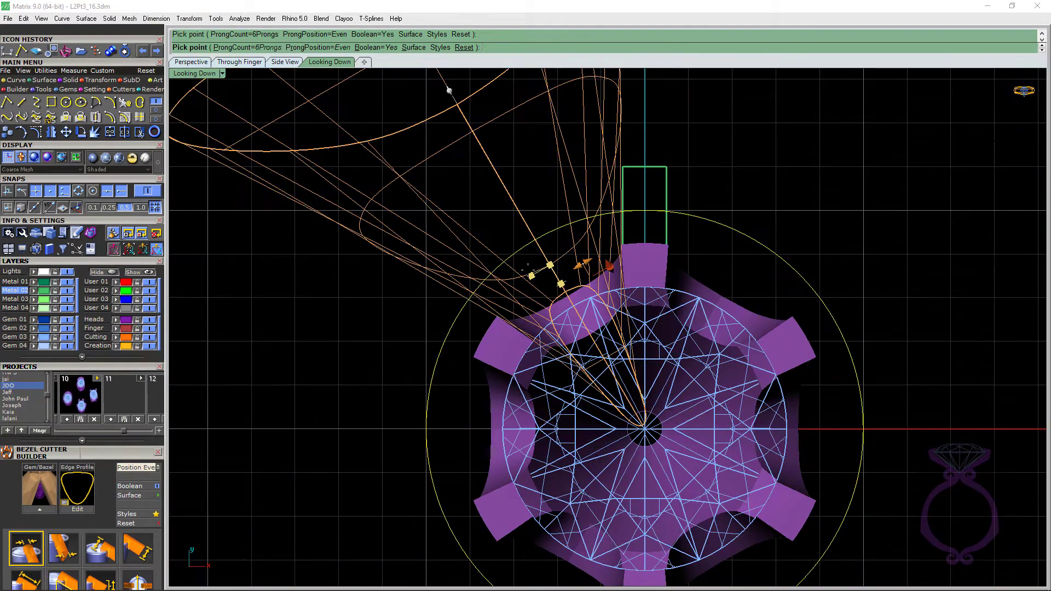
{"action": "scroll", "coordinate": [680, 263], "scroll_direction": "up", "scroll_amount": 3}
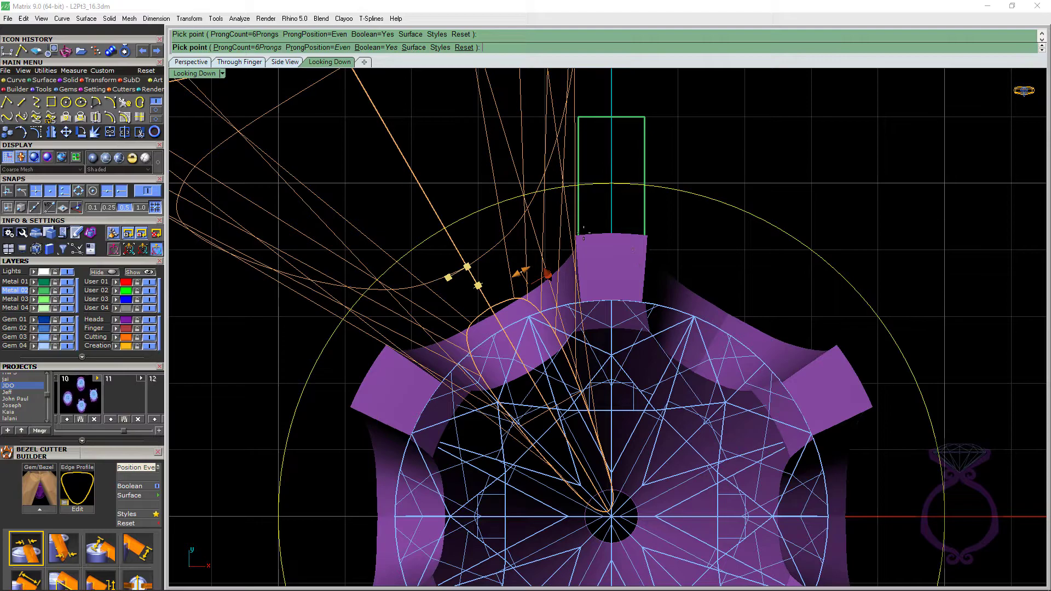
Lower the bezel cutters' Z offset in the Perspective view so the openings between the prongs cut deeper.
{"action": "left_click", "coordinate": [203, 63]}
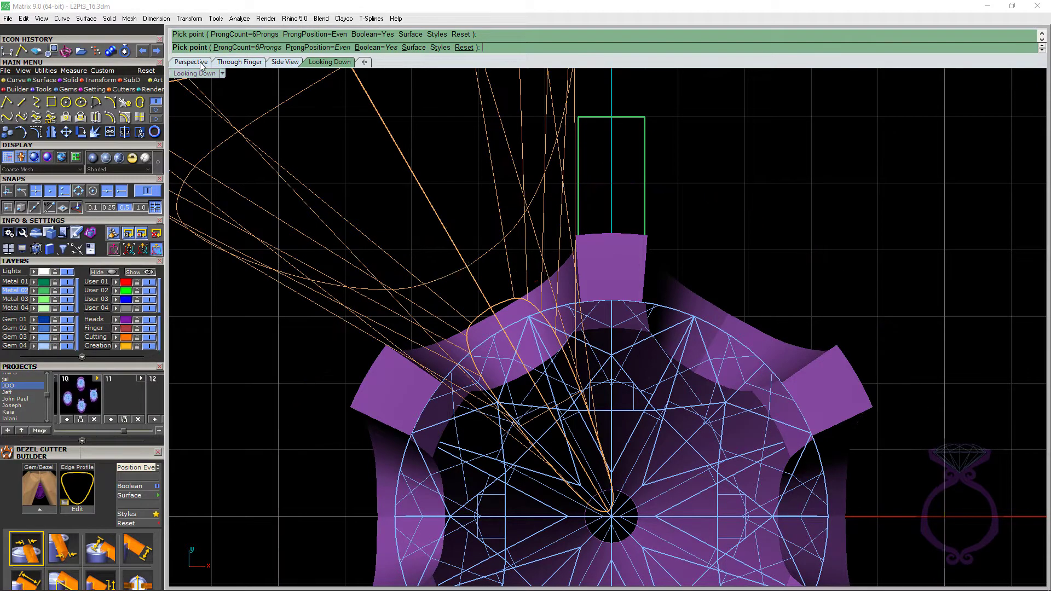
{"action": "right_click_drag", "start_coordinate": [688, 257], "coordinate": [676, 272]}
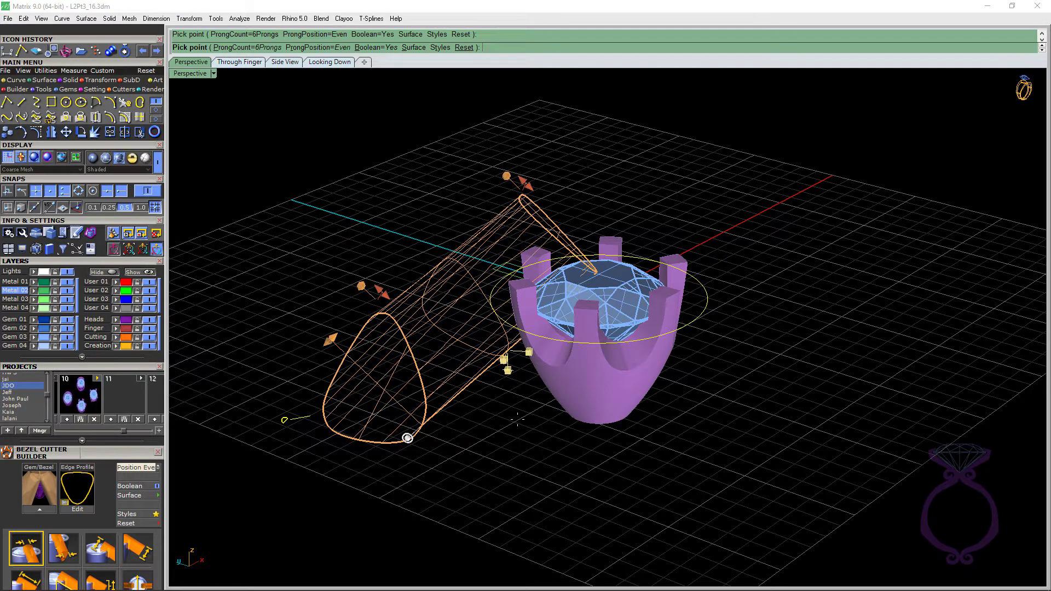
{"action": "right_click_drag", "start_coordinate": [517, 419], "coordinate": [530, 401]}
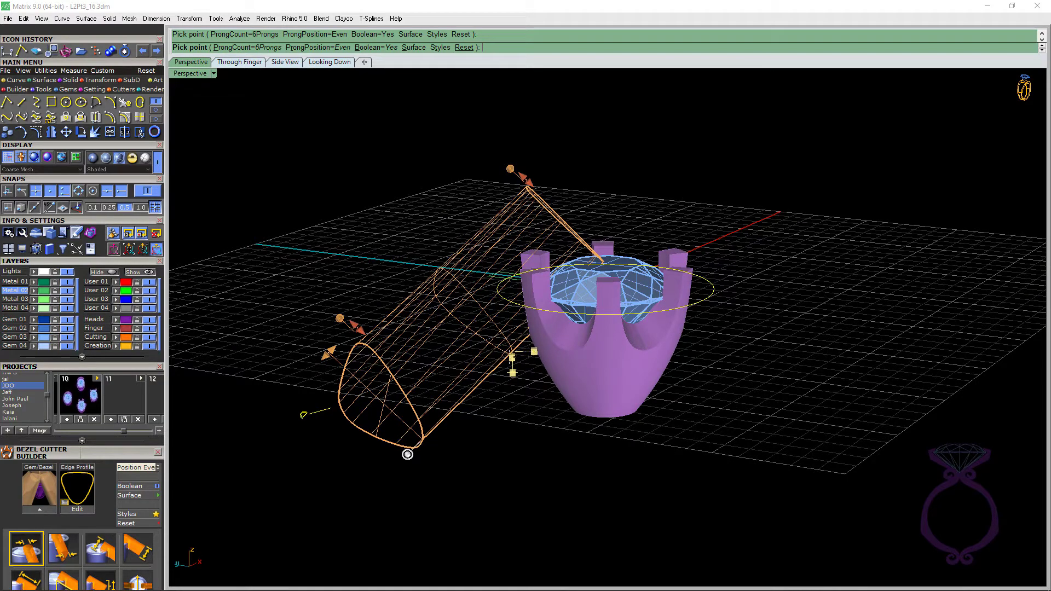
{"action": "left_click_drag", "start_coordinate": [510, 357], "coordinate": [510, 374]}
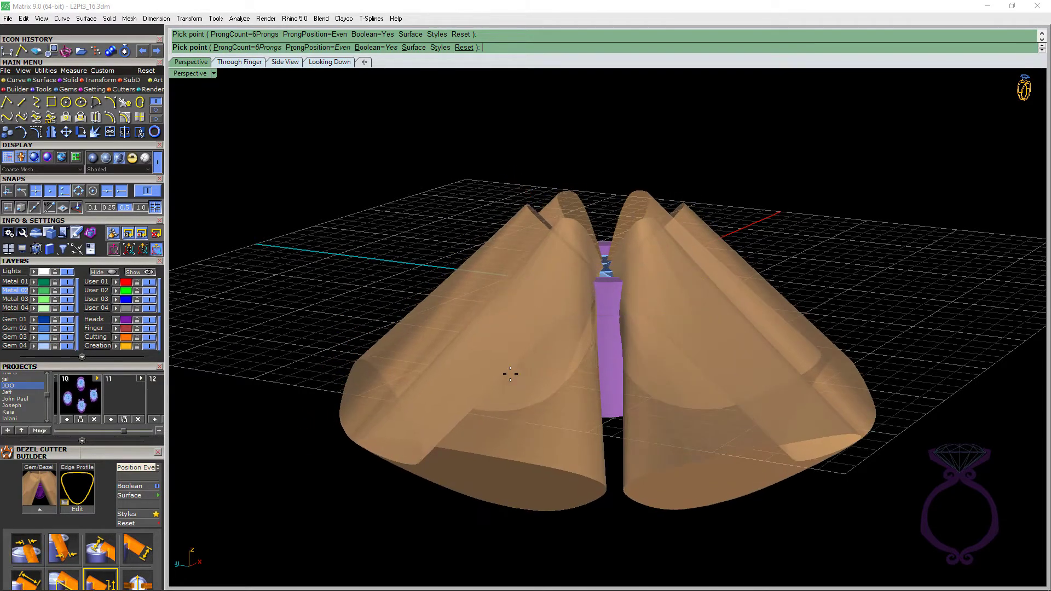
{"action": "right_click_drag", "start_coordinate": [665, 421], "coordinate": [461, 444]}
Tilt the bezel cutters to a steeper angle and shift them inward toward the centre of the head.
{"action": "mouse_move", "coordinate": [409, 474]}
{"action": "left_mouse_down"}
{"action": "mouse_move", "coordinate": [346, 466]}
{"action": "mouse_move", "coordinate": [436, 494]}
{"action": "left_mouse_up"}
{"action": "right_click_drag", "start_coordinate": [608, 313], "coordinate": [547, 341]}
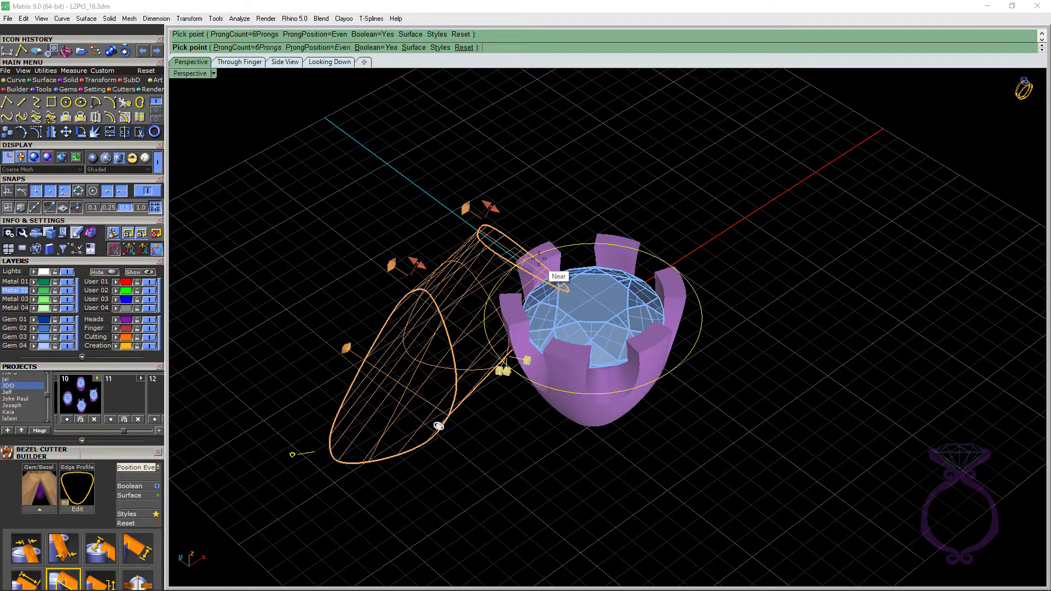
{"action": "right_click_drag", "start_coordinate": [561, 324], "coordinate": [605, 339]}
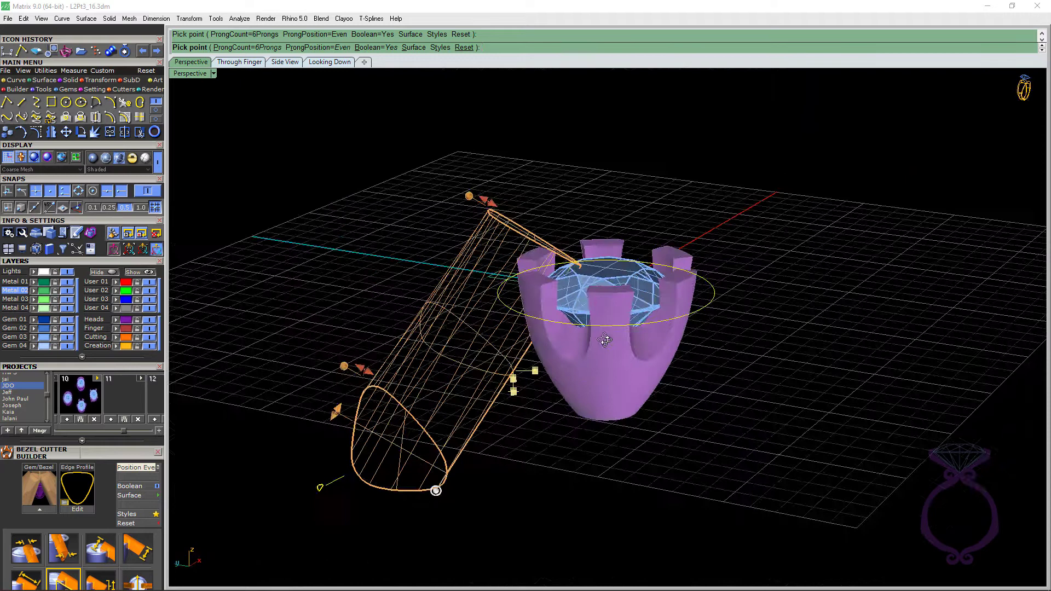
{"action": "left_click_drag", "start_coordinate": [513, 390], "coordinate": [530, 390]}
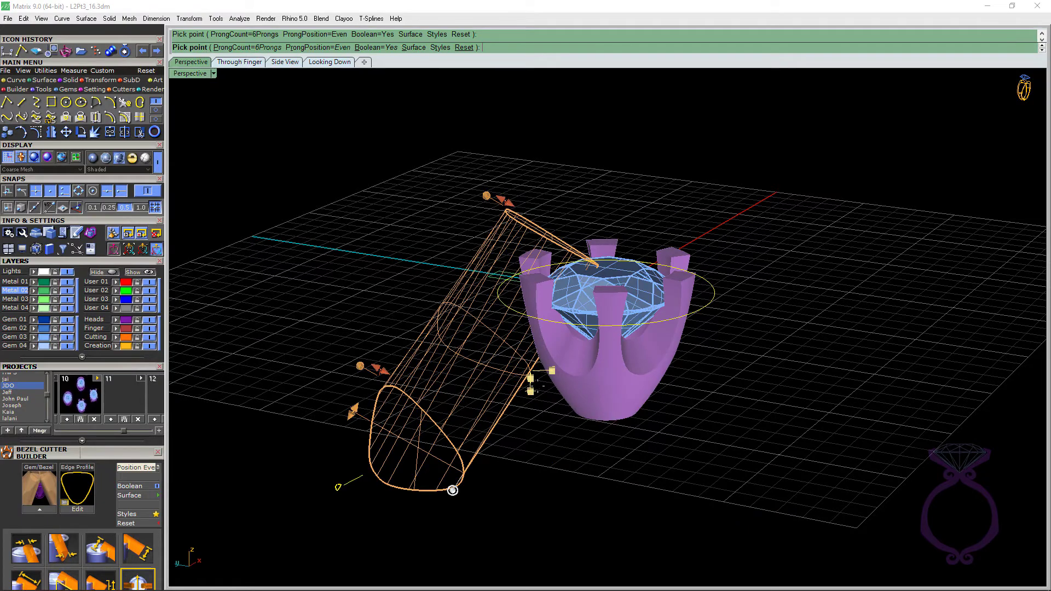
{"action": "right_click_drag", "start_coordinate": [530, 389], "coordinate": [580, 281]}
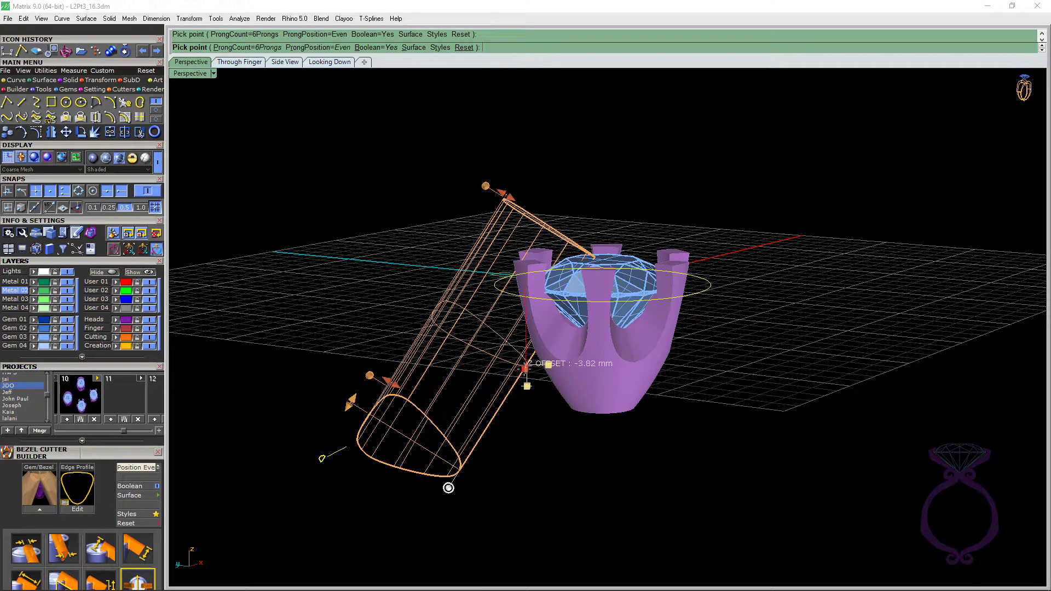
Raise the cutters to a Z offset of about -2.7 mm and check the prongs from above and the side.
{"action": "left_click_drag", "start_coordinate": [525, 369], "coordinate": [525, 349]}
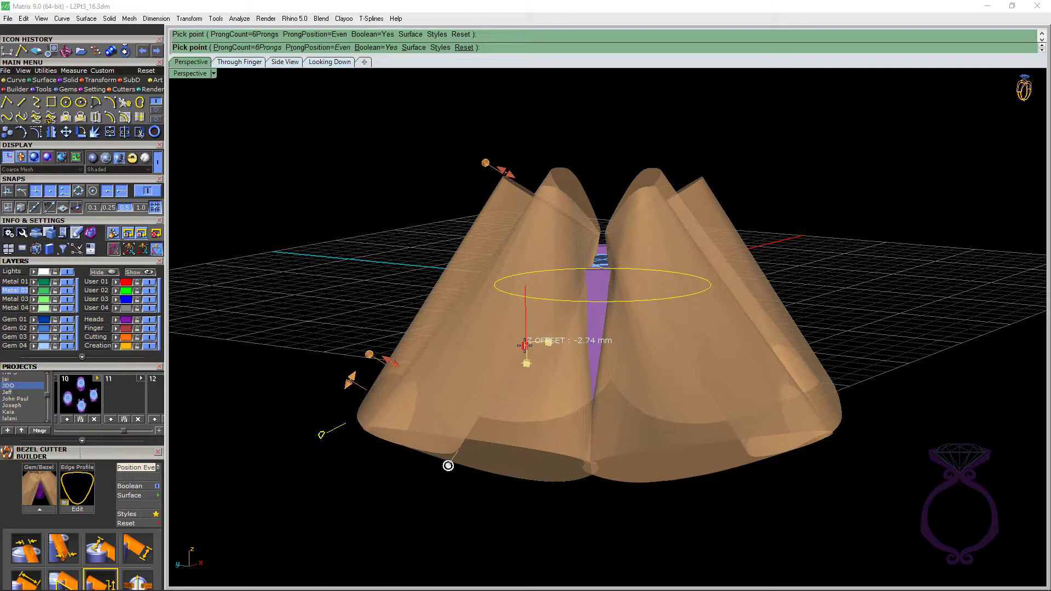
{"action": "left_click_drag", "start_coordinate": [524, 345], "coordinate": [526, 345]}
{"action": "right_click_drag", "start_coordinate": [697, 403], "coordinate": [597, 266]}
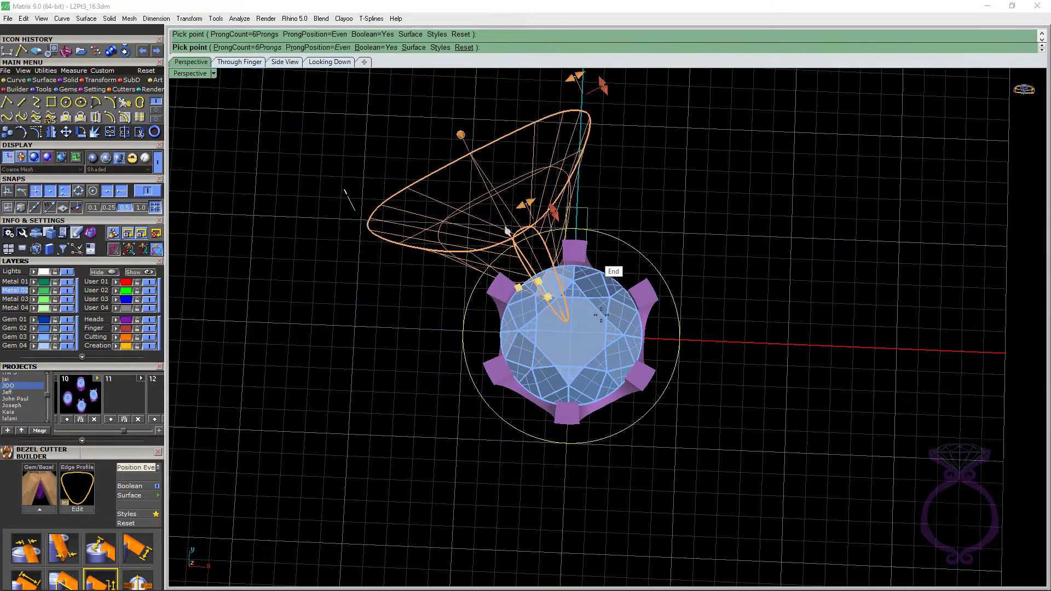
{"action": "right_click_drag", "start_coordinate": [601, 314], "coordinate": [661, 288]}
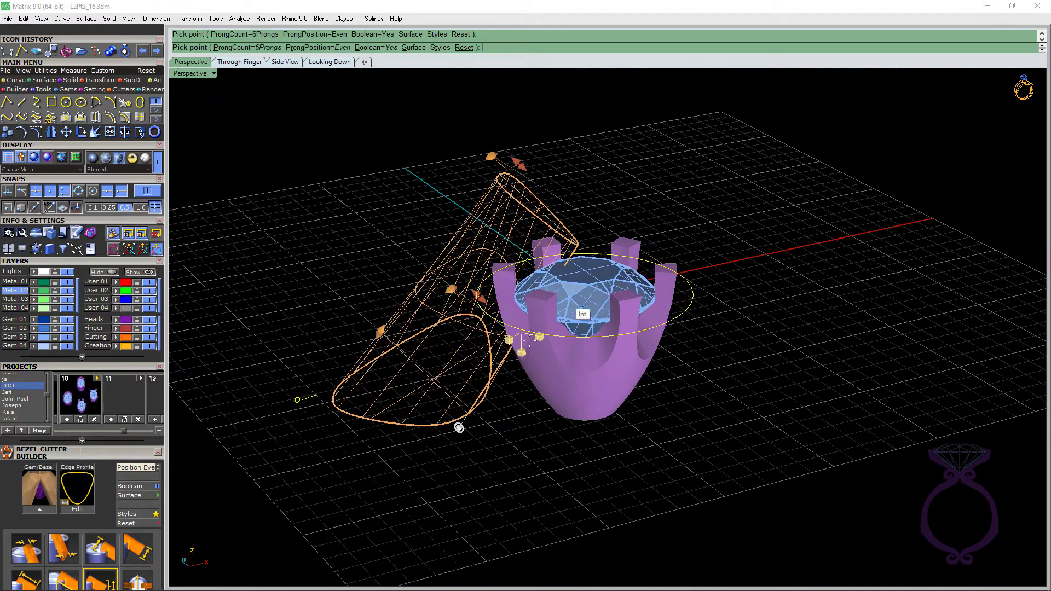
{"action": "right_click_drag", "start_coordinate": [505, 374], "coordinate": [553, 363]}
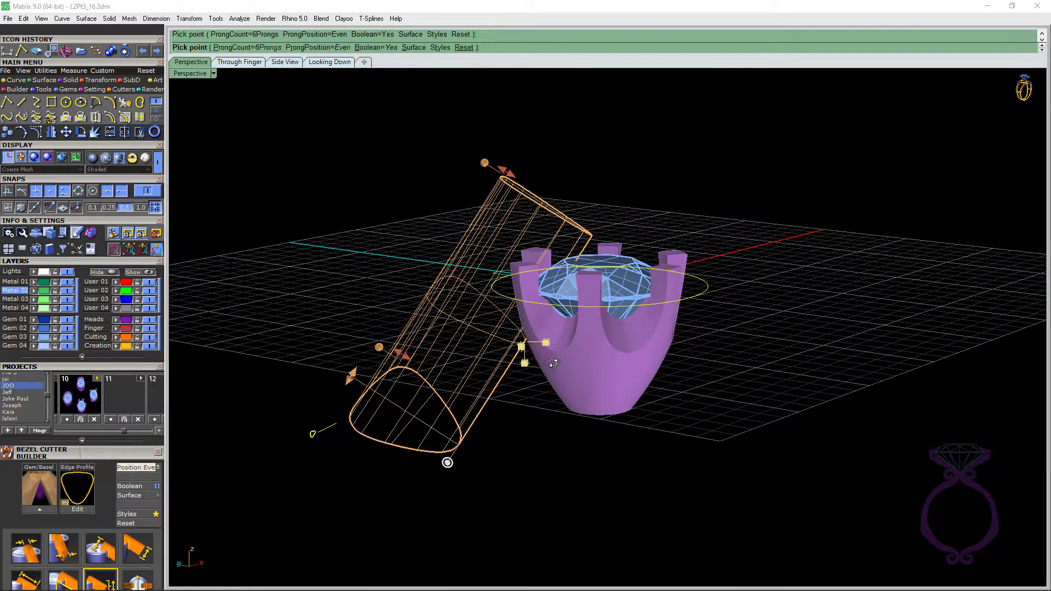
Steepen the cutters' tilt slightly and fine-tune their inward offset from the bezel wall.
{"action": "left_click_drag", "start_coordinate": [447, 463], "coordinate": [458, 469]}
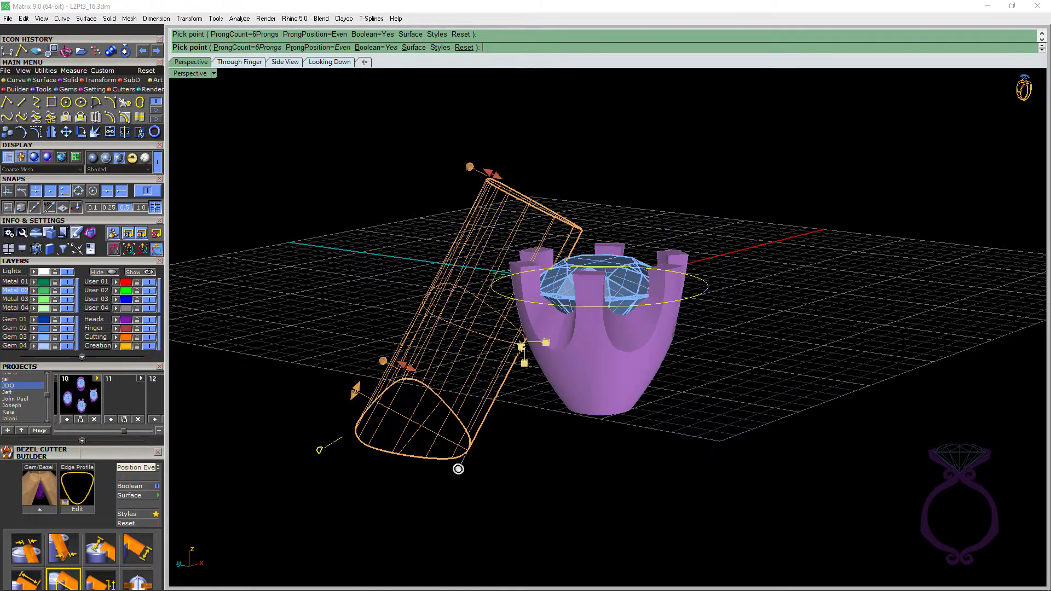
{"action": "left_click_drag", "start_coordinate": [524, 362], "coordinate": [634, 371]}
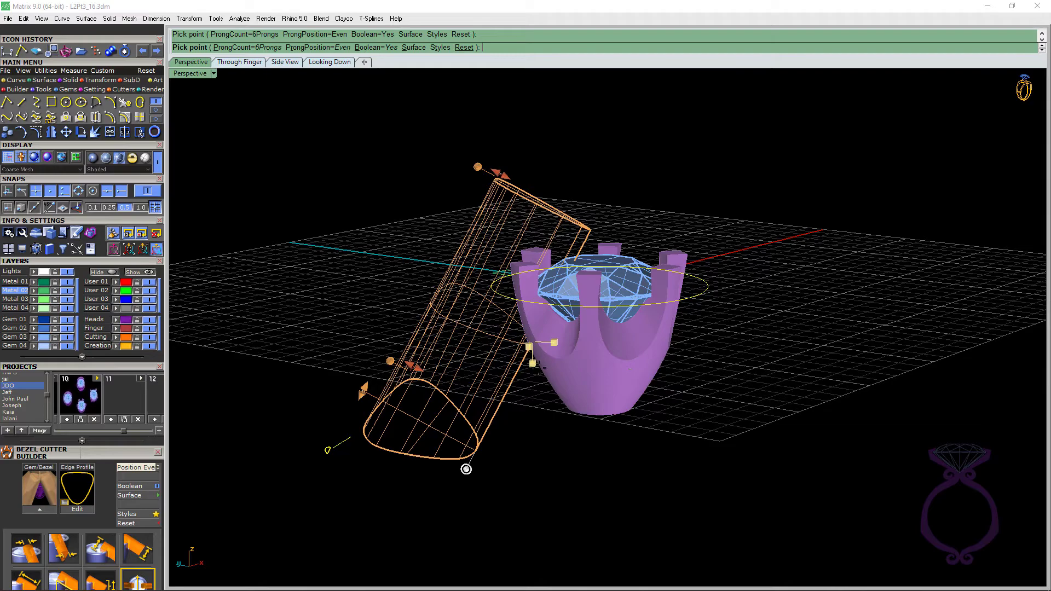
{"action": "left_click_drag", "start_coordinate": [532, 362], "coordinate": [563, 366]}
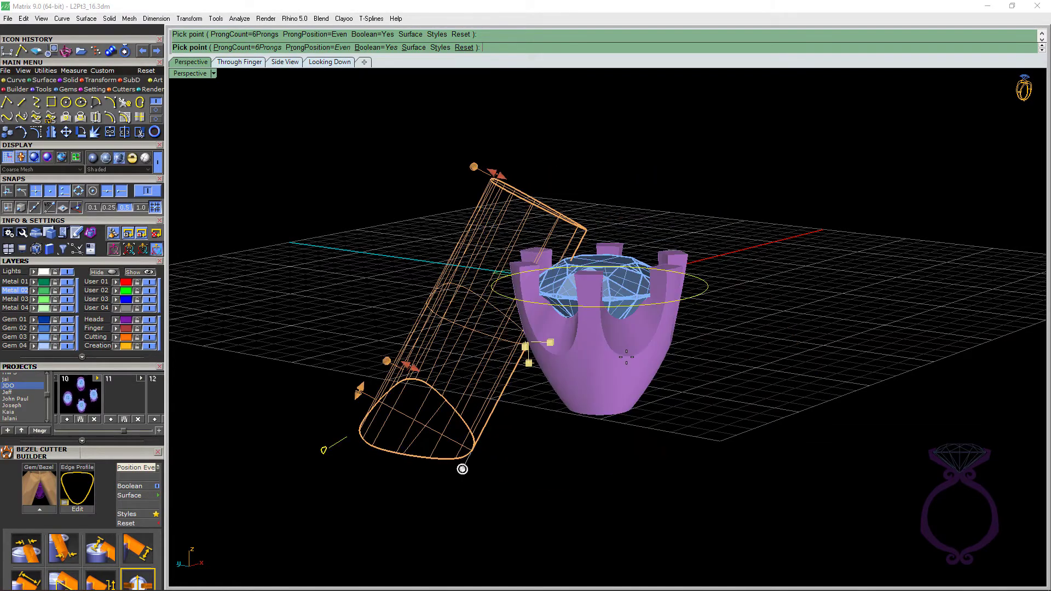
{"action": "mouse_move", "coordinate": [563, 365]}
{"action": "right_mouse_down"}
{"action": "mouse_move", "coordinate": [600, 429]}
{"action": "mouse_move", "coordinate": [596, 471]}
{"action": "mouse_move", "coordinate": [576, 344]}
{"action": "mouse_move", "coordinate": [596, 348]}
{"action": "right_mouse_up"}
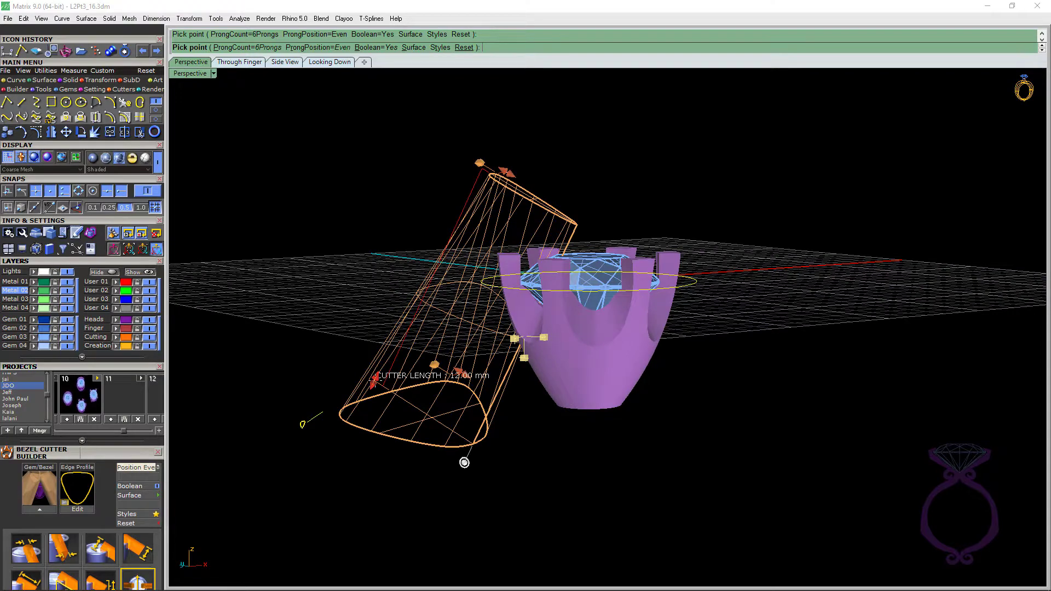
Lengthen the bezel cutters and lower their Z offset to deepen the cut-outs between the prongs.
{"action": "left_click_drag", "start_coordinate": [376, 380], "coordinate": [359, 436]}
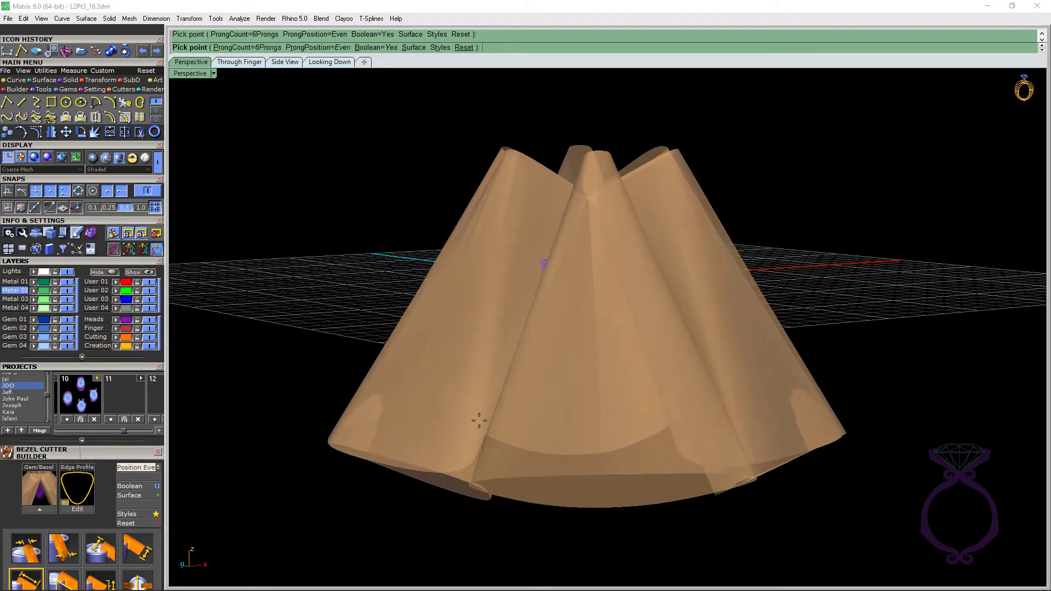
{"action": "right_click_drag", "start_coordinate": [479, 422], "coordinate": [513, 408]}
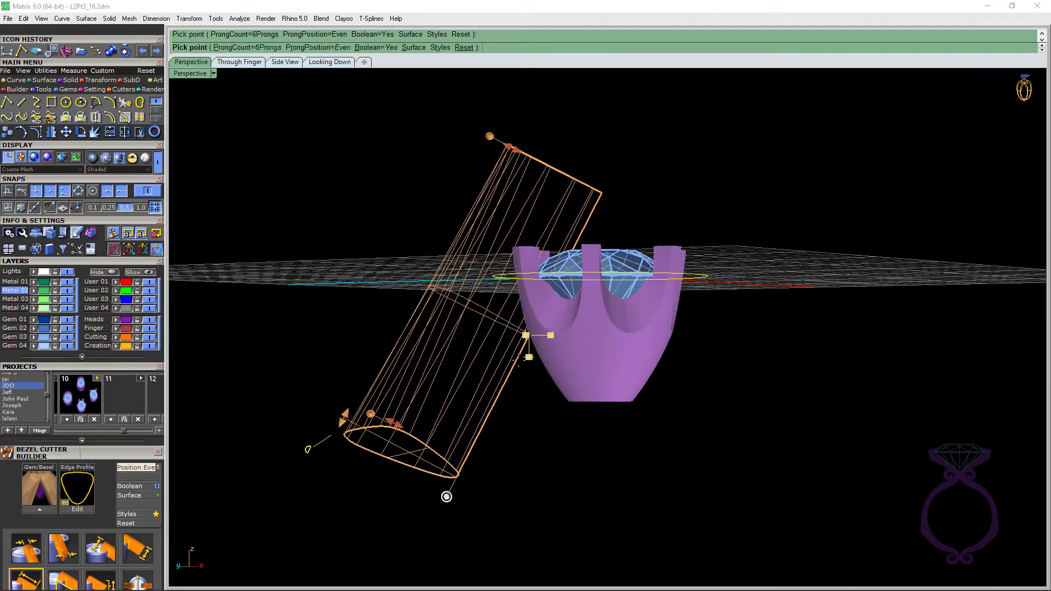
{"action": "mouse_move", "coordinate": [526, 335]}
{"action": "left_click_drag", "start_coordinate": [526, 335], "coordinate": [524, 351]}
{"action": "mouse_move", "coordinate": [647, 378]}
{"action": "right_mouse_down"}
{"action": "mouse_move", "coordinate": [574, 452]}
{"action": "mouse_move", "coordinate": [541, 467]}
{"action": "right_mouse_up"}
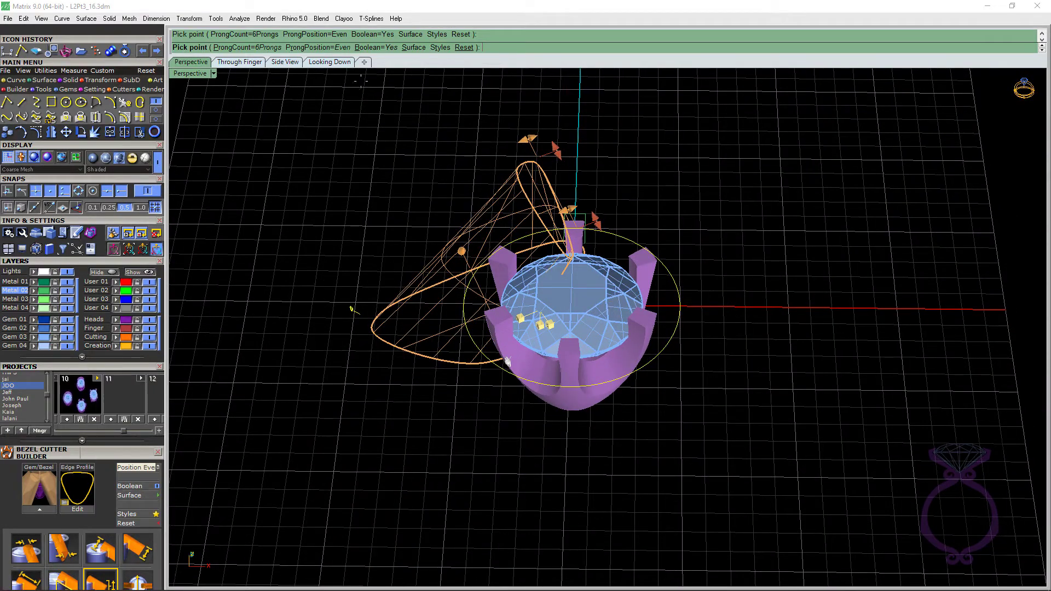
Reduce the cutters' X inside size in the Looking Down view to widen the prongs.
{"action": "left_click", "coordinate": [338, 63]}
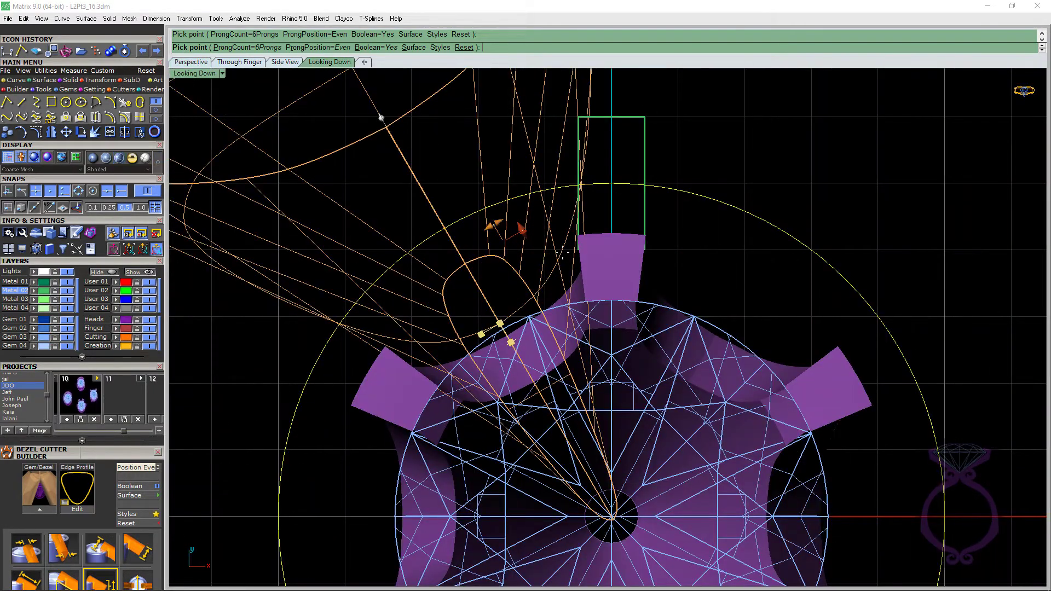
{"action": "scroll", "coordinate": [566, 258], "scroll_direction": "down", "scroll_amount": 2}
{"action": "scroll", "coordinate": [589, 331], "scroll_direction": "up", "scroll_amount": 3}
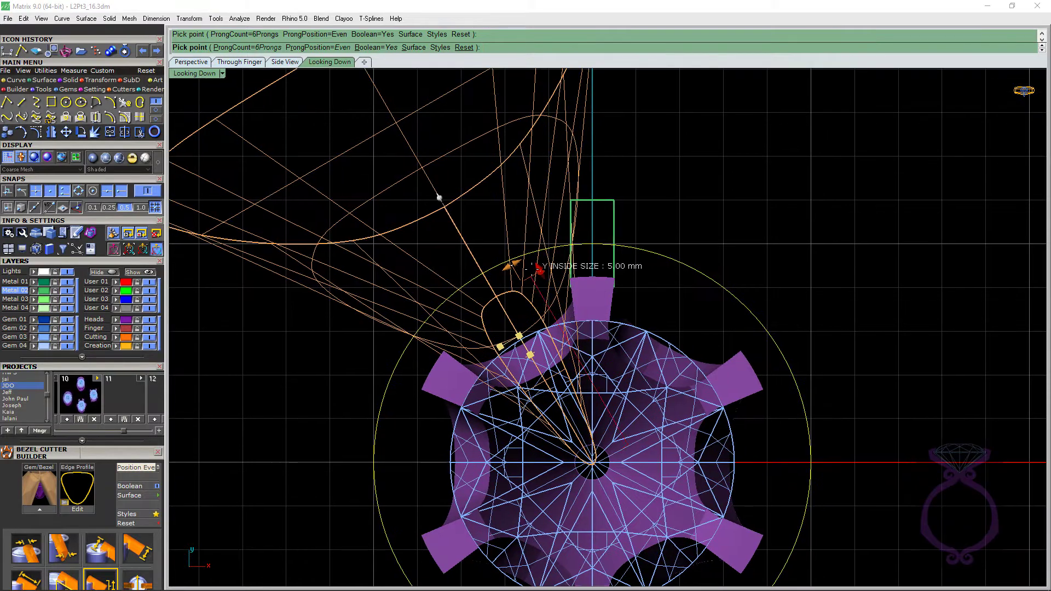
{"action": "left_click_drag", "start_coordinate": [508, 272], "coordinate": [489, 271]}
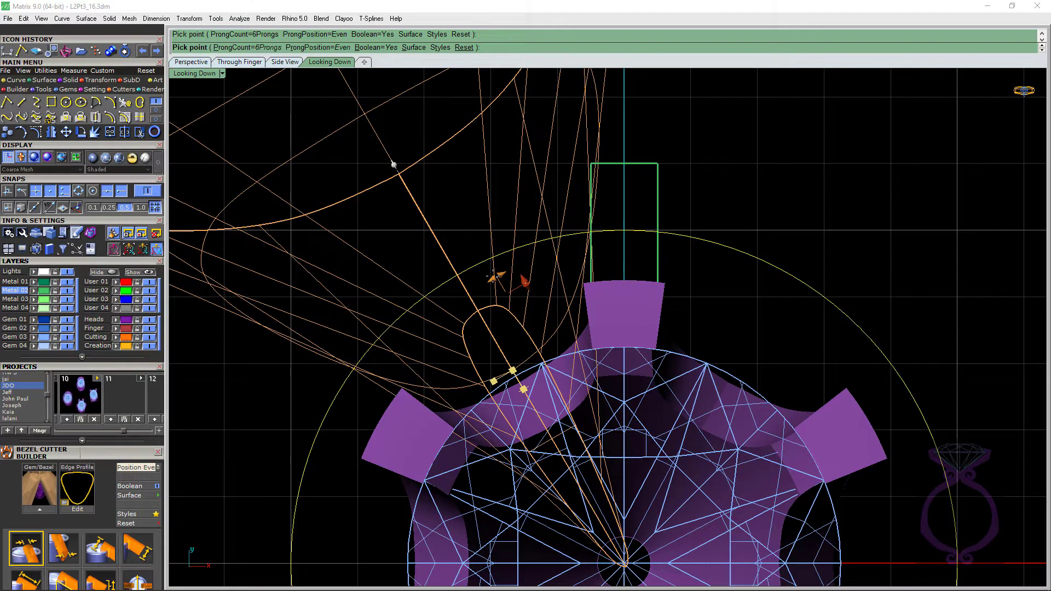
{"action": "scroll", "coordinate": [616, 324], "scroll_direction": "down", "scroll_amount": 3}
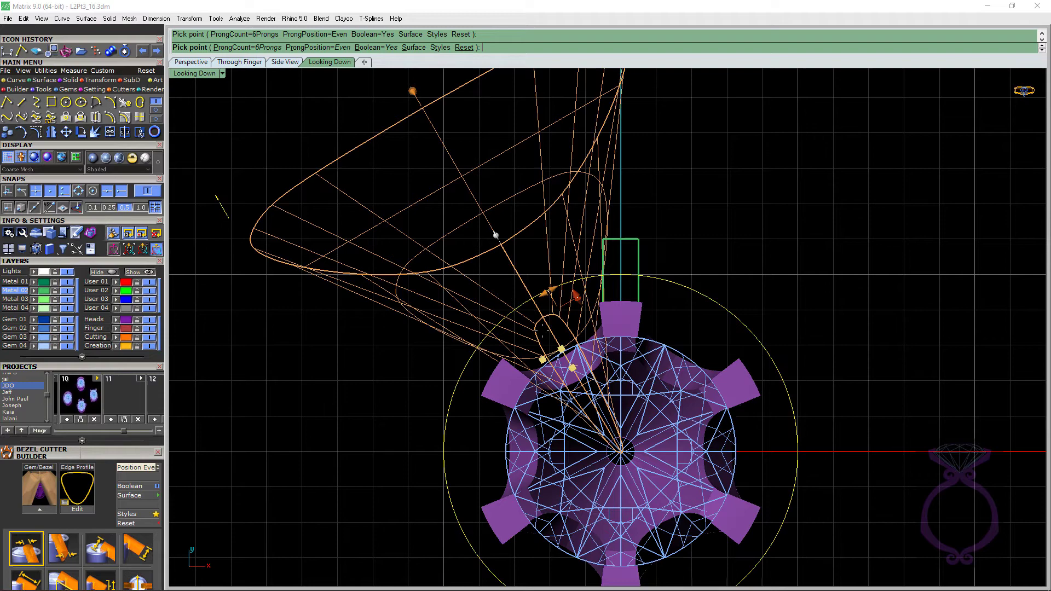
Extend the cutter length further in the Perspective view and inspect the prongs from several angles.
{"action": "left_click", "coordinate": [192, 62]}
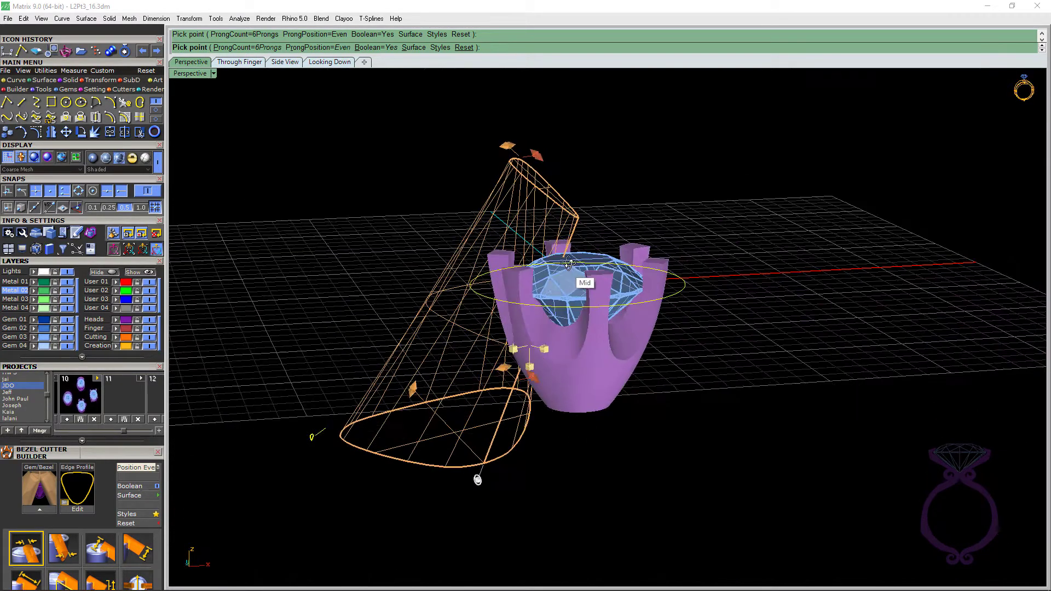
{"action": "scroll", "coordinate": [572, 271], "scroll_direction": "up", "scroll_amount": 2}
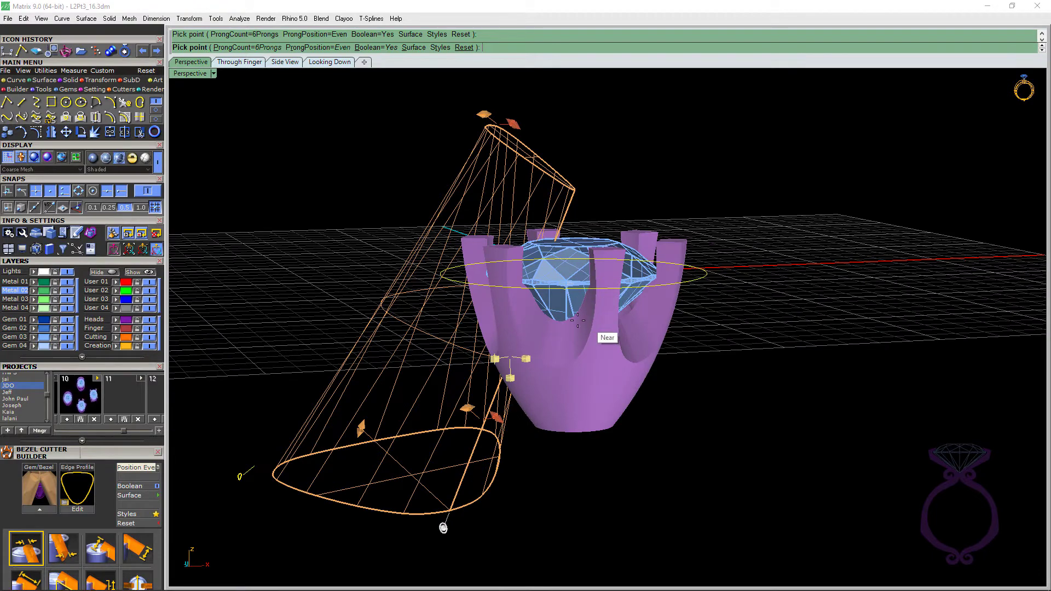
{"action": "mouse_move", "coordinate": [557, 322]}
{"action": "right_mouse_down"}
{"action": "mouse_move", "coordinate": [539, 334]}
{"action": "mouse_move", "coordinate": [565, 316]}
{"action": "right_mouse_up"}
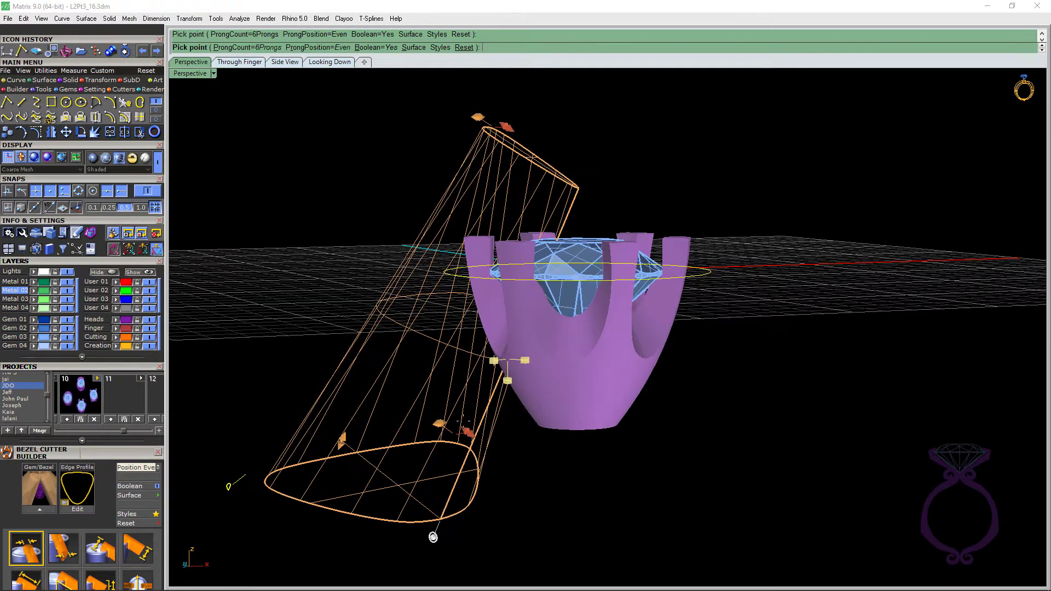
{"action": "mouse_move", "coordinate": [342, 440]}
{"action": "left_mouse_down"}
{"action": "mouse_move", "coordinate": [326, 475]}
{"action": "mouse_move", "coordinate": [337, 480]}
{"action": "left_mouse_up"}
{"action": "mouse_move", "coordinate": [518, 438]}
{"action": "right_mouse_down"}
{"action": "mouse_move", "coordinate": [486, 439]}
{"action": "mouse_move", "coordinate": [485, 424]}
{"action": "right_mouse_up"}
{"action": "right_click_drag", "start_coordinate": [542, 383], "coordinate": [560, 271]}
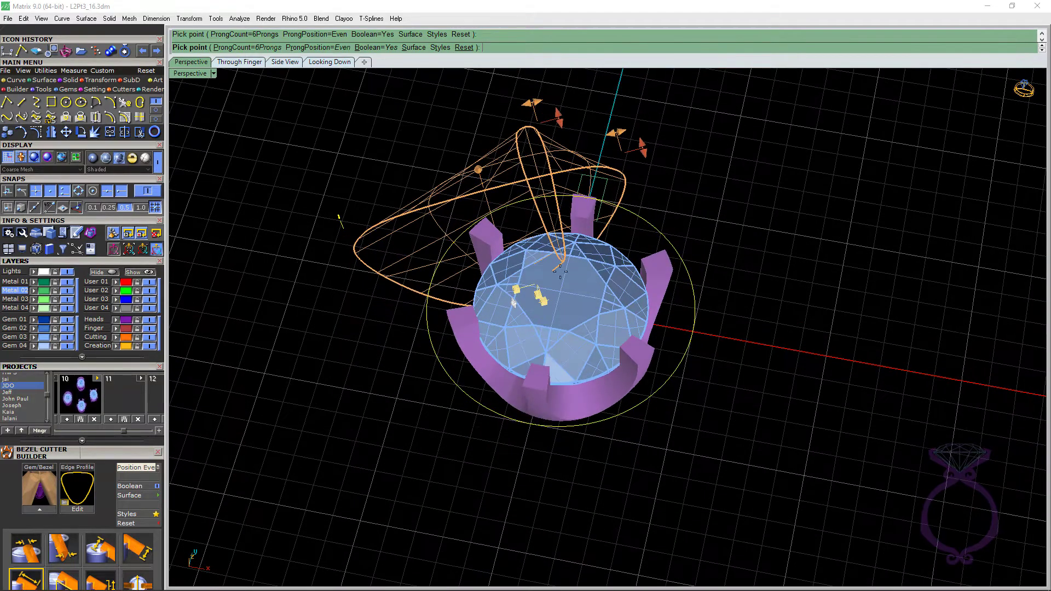
Narrow the cutters' outer and inner X sizes in the Looking Down view to match the prong to the 1 mm guide.
{"action": "left_click", "coordinate": [329, 61]}
{"action": "scroll", "coordinate": [529, 232], "scroll_direction": "down", "scroll_amount": 2}
{"action": "right_click_drag", "start_coordinate": [530, 232], "coordinate": [508, 257]}
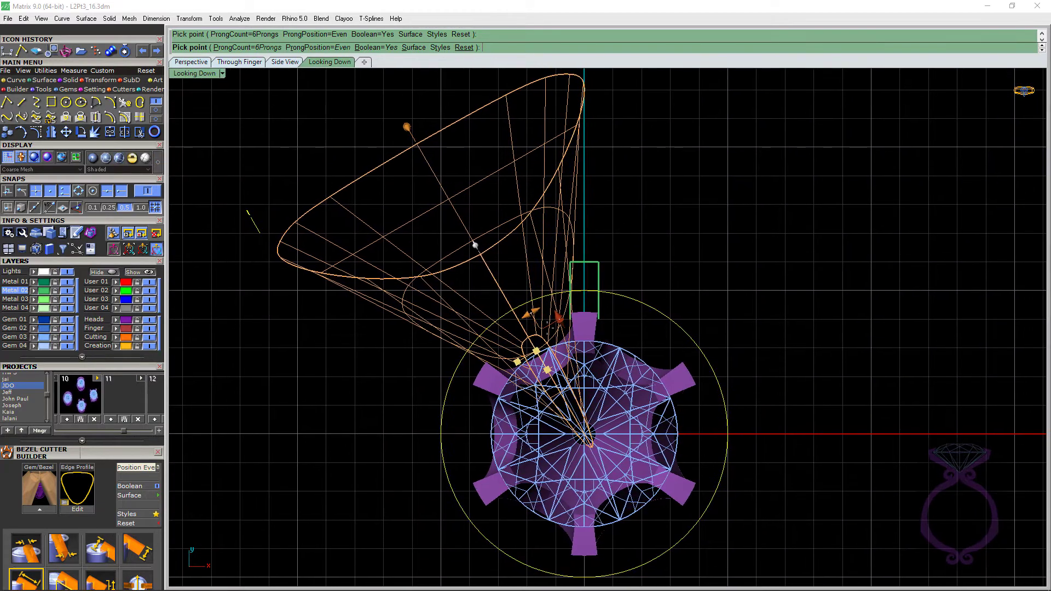
{"action": "scroll", "coordinate": [545, 323], "scroll_direction": "up", "scroll_amount": 2}
{"action": "scroll", "coordinate": [545, 322], "scroll_direction": "down", "scroll_amount": 2}
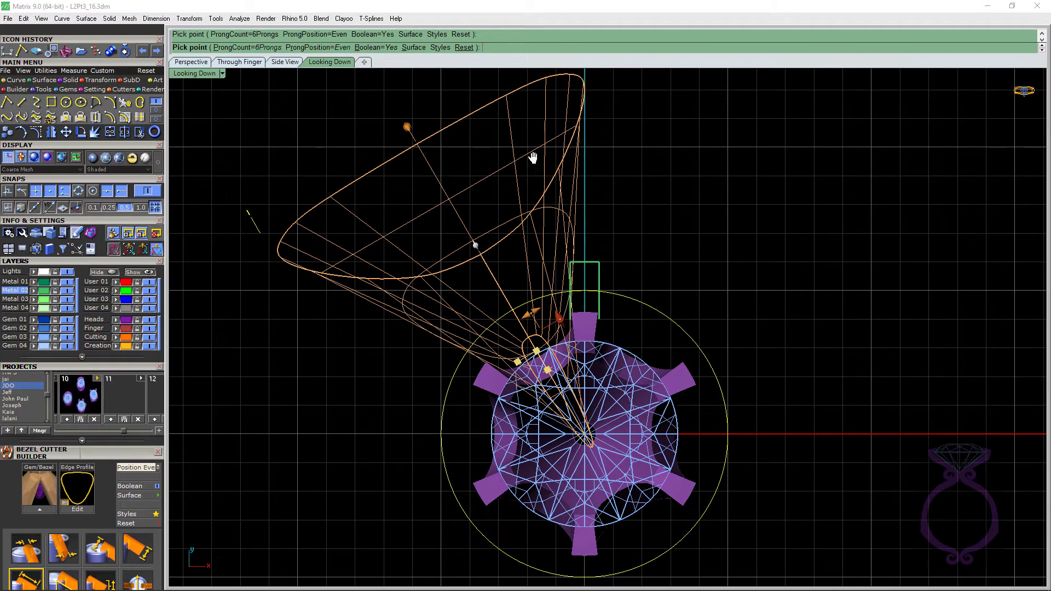
{"action": "right_click_drag", "start_coordinate": [539, 146], "coordinate": [524, 176]}
{"action": "right_click_drag", "start_coordinate": [544, 138], "coordinate": [539, 165]}
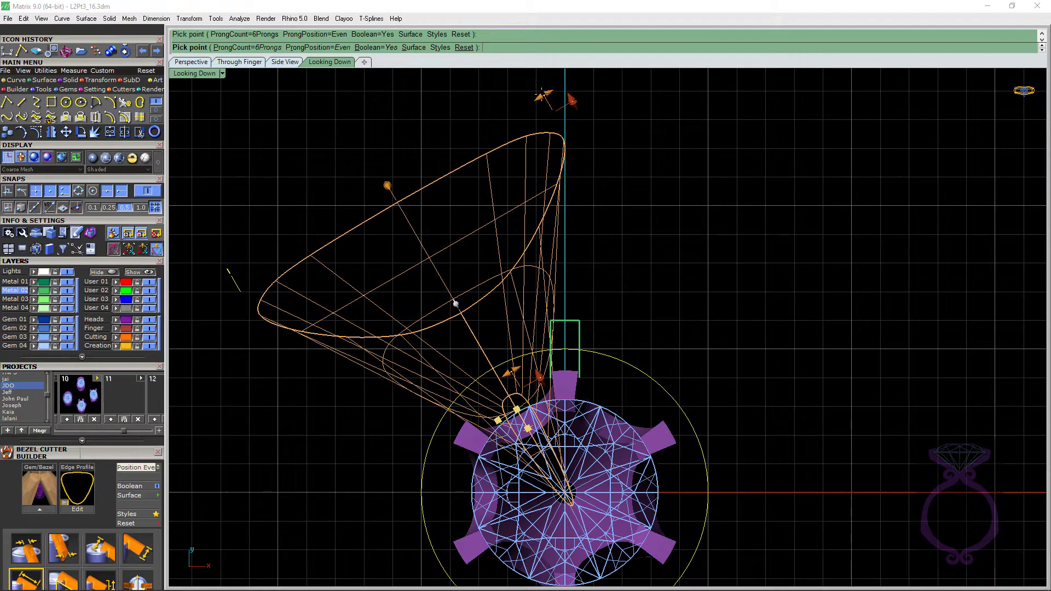
{"action": "left_click", "coordinate": [541, 95]}
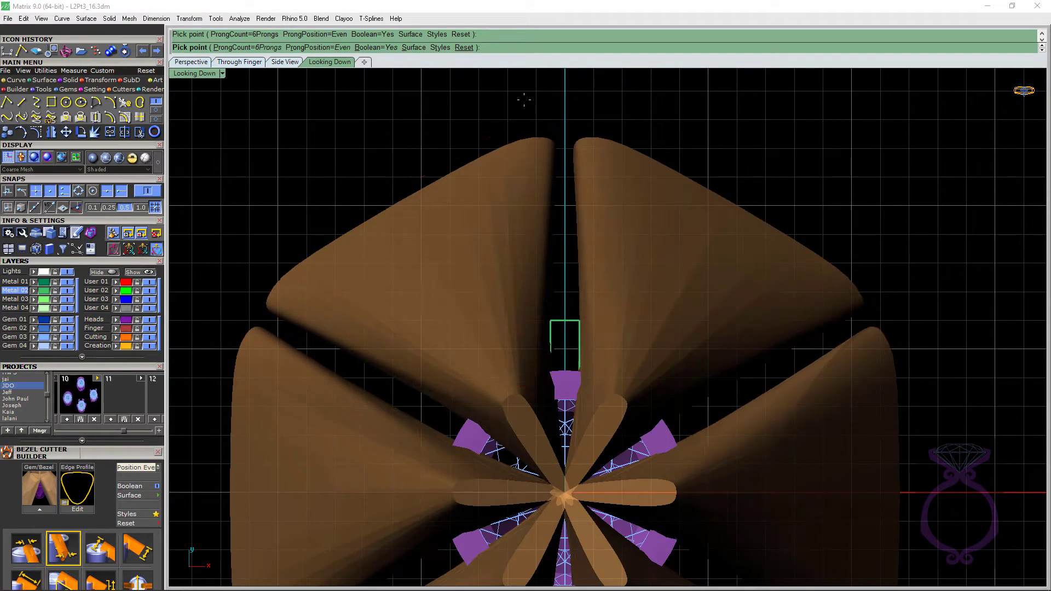
{"action": "left_click", "coordinate": [524, 100]}
{"action": "scroll", "coordinate": [527, 400], "scroll_direction": "up", "scroll_amount": 4}
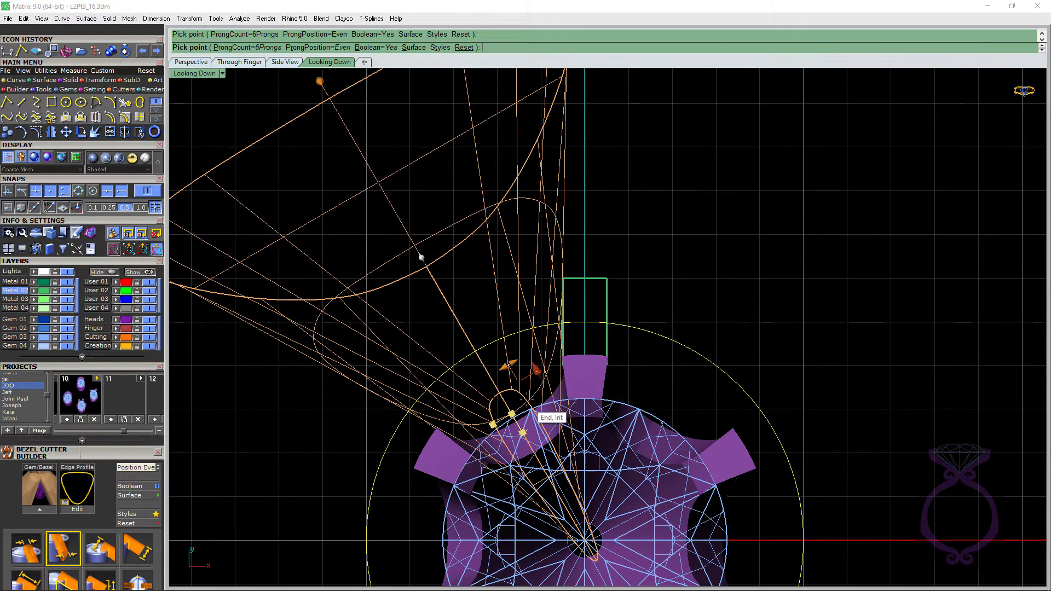
{"action": "left_click", "coordinate": [506, 366]}
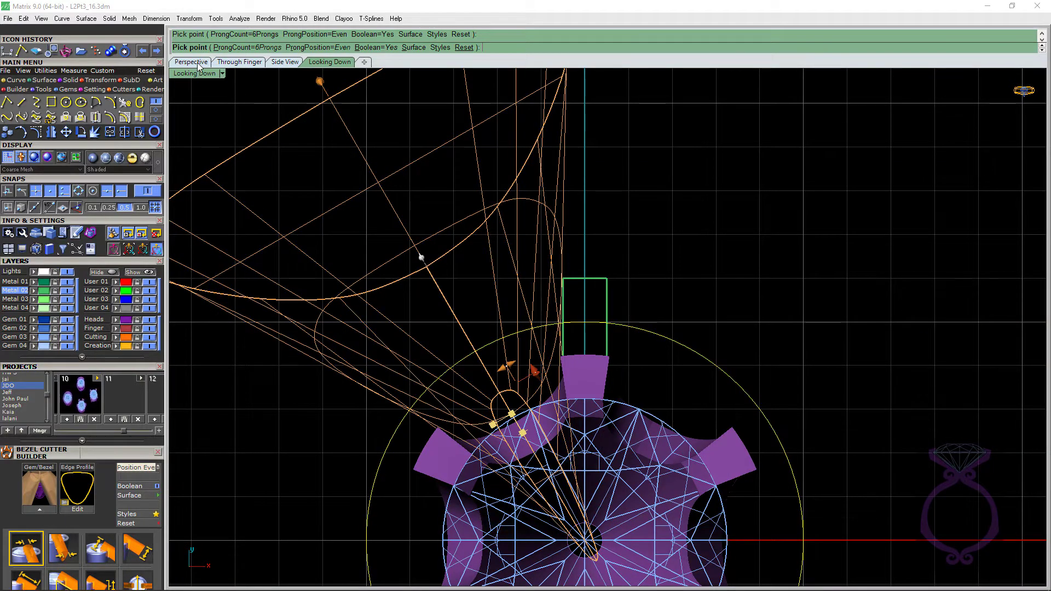
Check the six-prong head in perspective and finish Bezel Cutter to apply the Boolean cut to the bezel.
{"action": "left_click", "coordinate": [197, 62]}
{"action": "right_click_drag", "start_coordinate": [565, 323], "coordinate": [592, 284]}
{"action": "right_click_drag", "start_coordinate": [652, 324], "coordinate": [636, 302]}
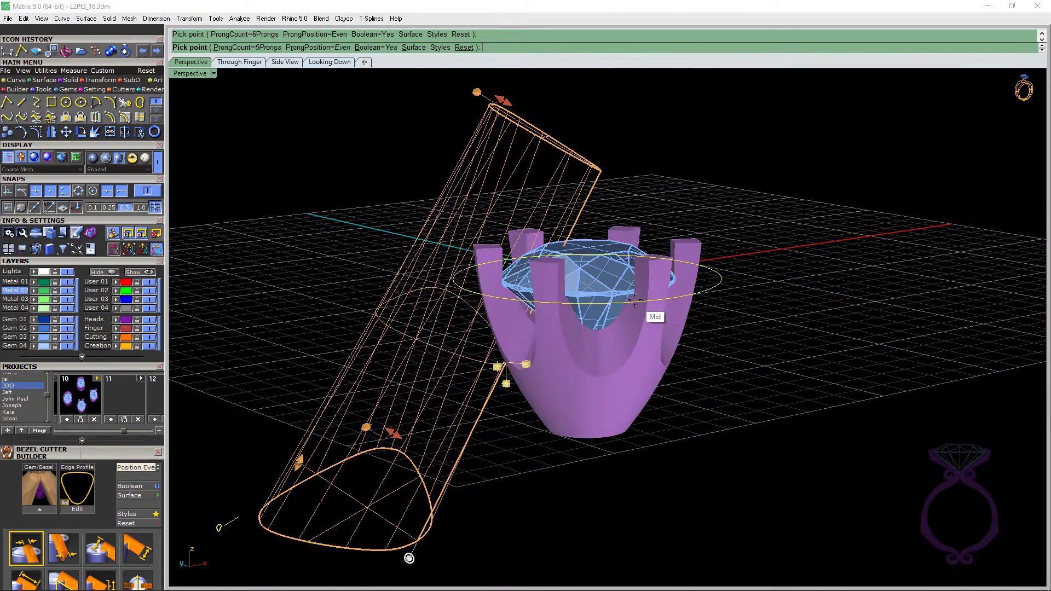
{"action": "right_click", "coordinate": [643, 370]}
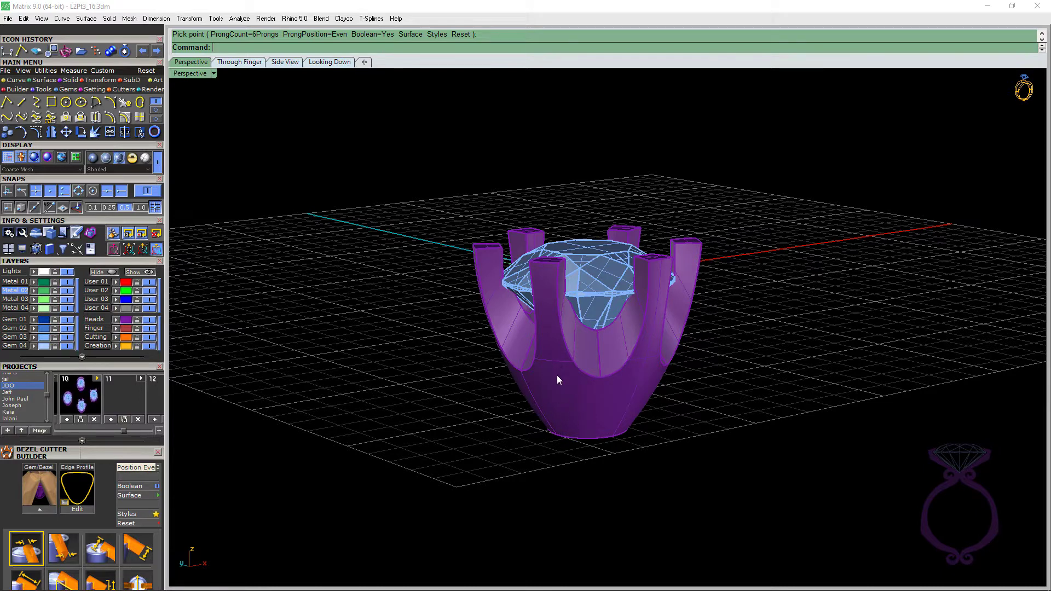
Start Bezel Cutter on the diamond for a second set of cuts and set the six-prong position to Odd.
{"action": "left_click", "coordinate": [592, 279]}
{"action": "key", "text": "F6"}
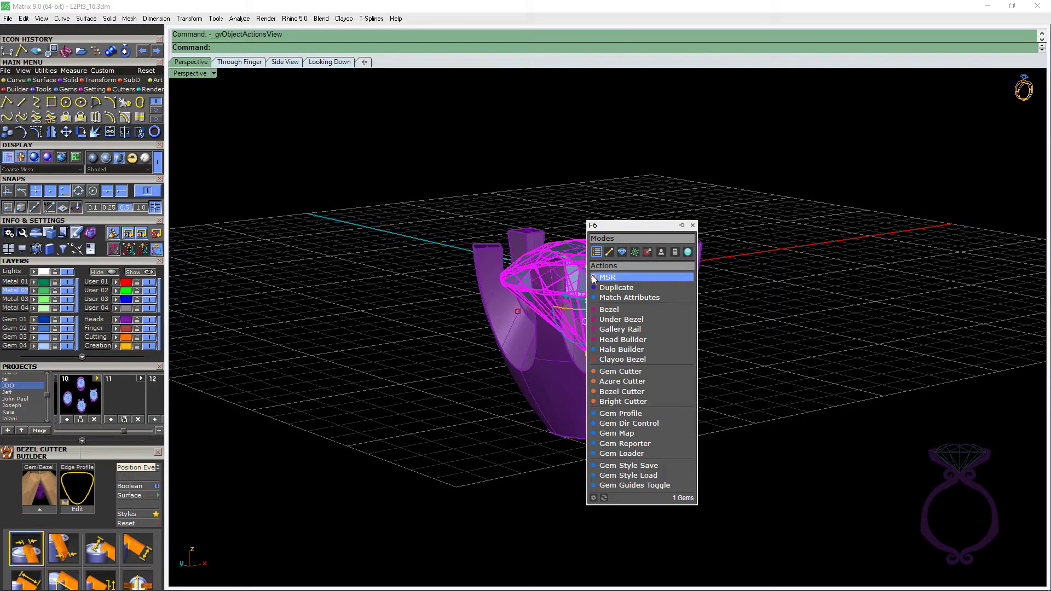
{"action": "left_click", "coordinate": [613, 392]}
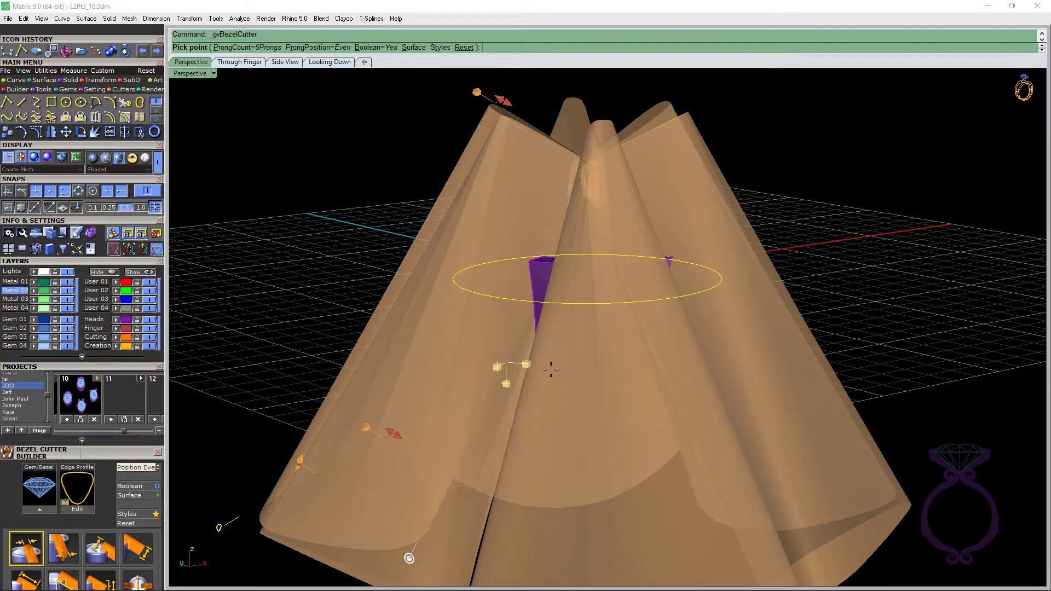
{"action": "right_click_drag", "start_coordinate": [550, 370], "coordinate": [583, 370]}
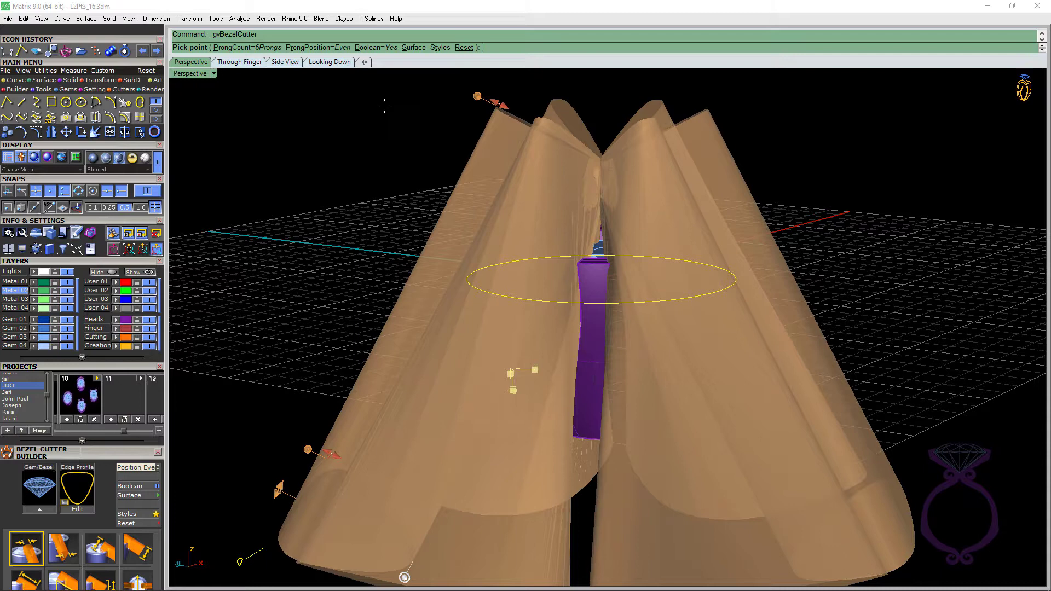
{"action": "left_click", "coordinate": [313, 48]}
{"action": "scroll", "coordinate": [662, 243], "scroll_direction": "down", "scroll_amount": 4}
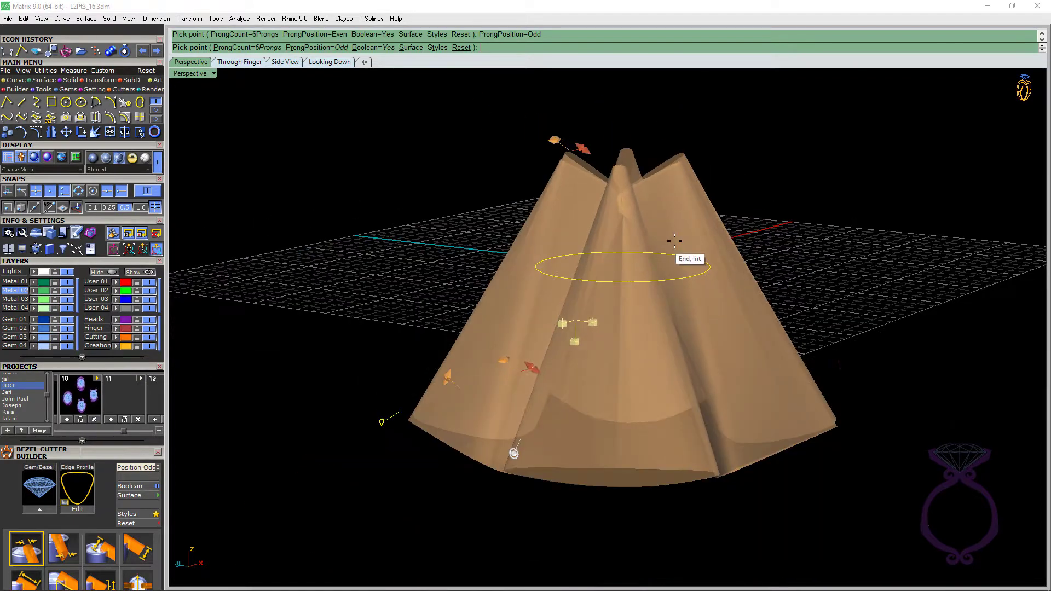
Tilt the cutters outward to a cutter angle of about 124° so they run beneath the prongs.
{"action": "right_click_drag", "start_coordinate": [673, 240], "coordinate": [599, 251]}
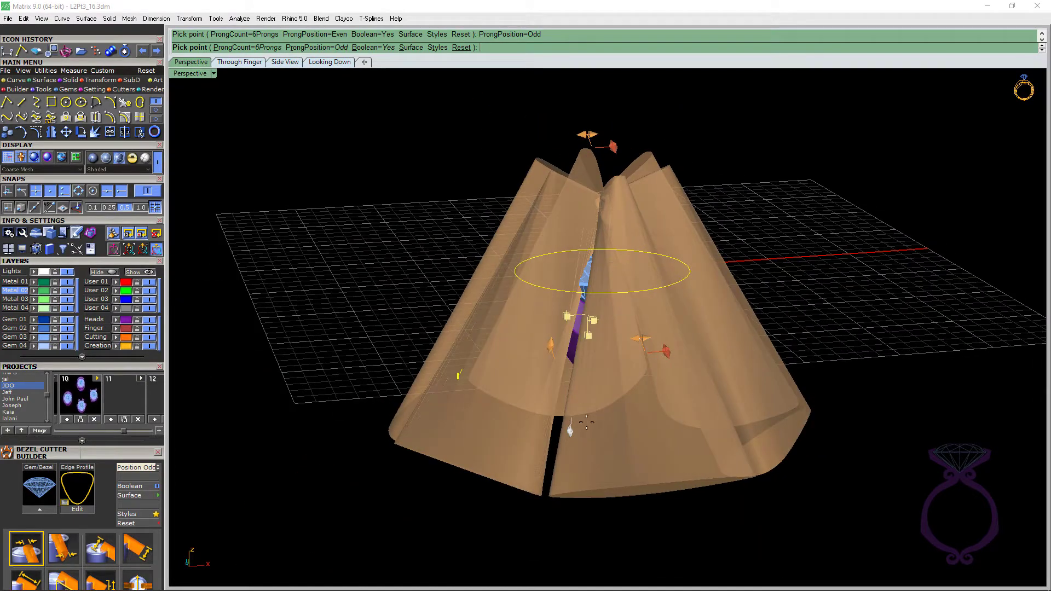
{"action": "right_click_drag", "start_coordinate": [571, 429], "coordinate": [552, 446]}
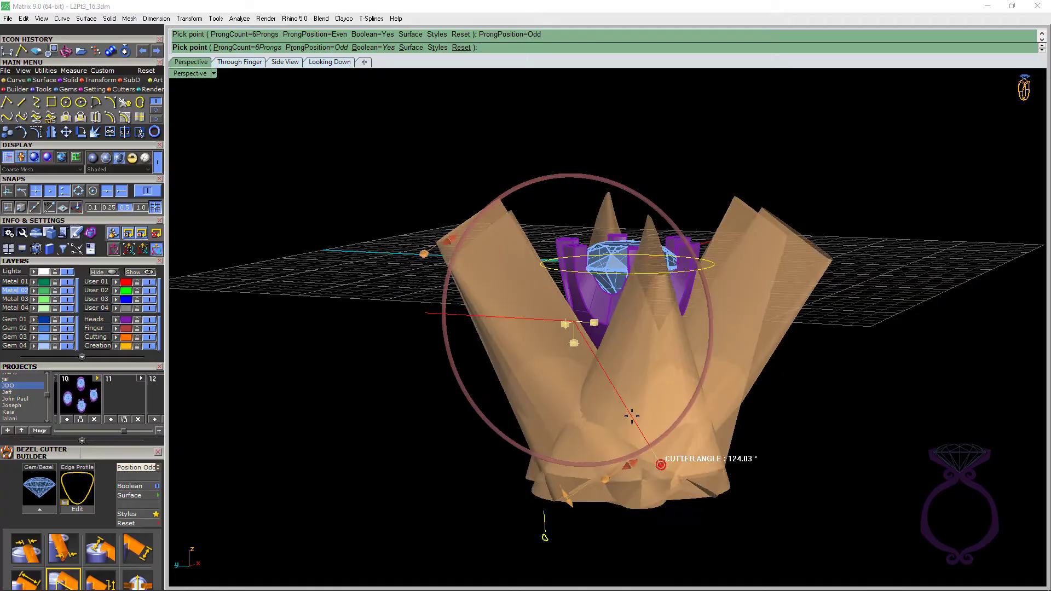
{"action": "left_click", "coordinate": [631, 418]}
{"action": "right_click_drag", "start_coordinate": [566, 328], "coordinate": [470, 358]}
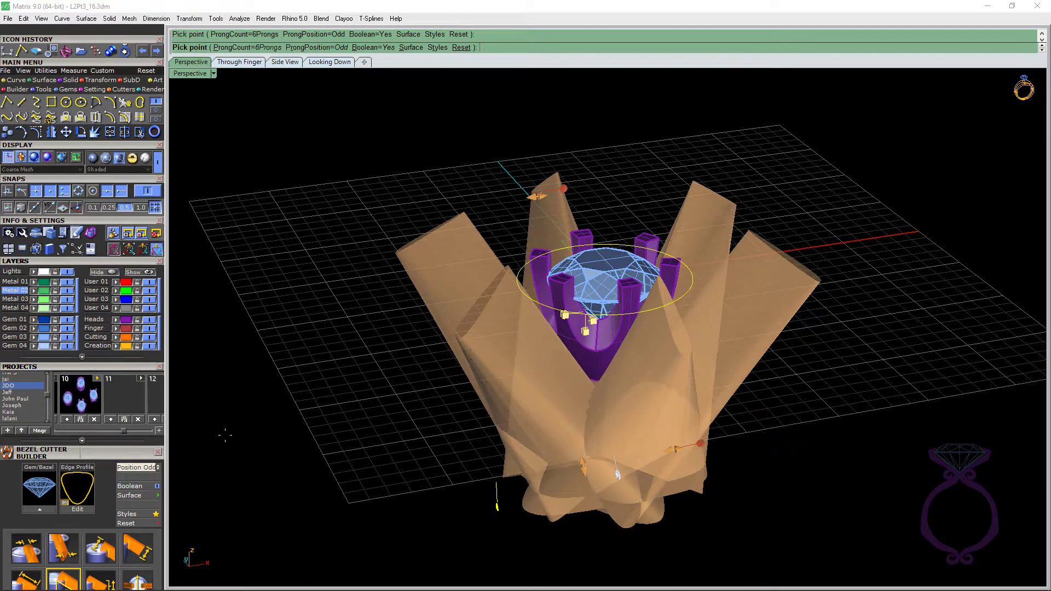
Change the cutter edge profile to bezel 007 from the Cutters profiles.
{"action": "left_click", "coordinate": [77, 504]}
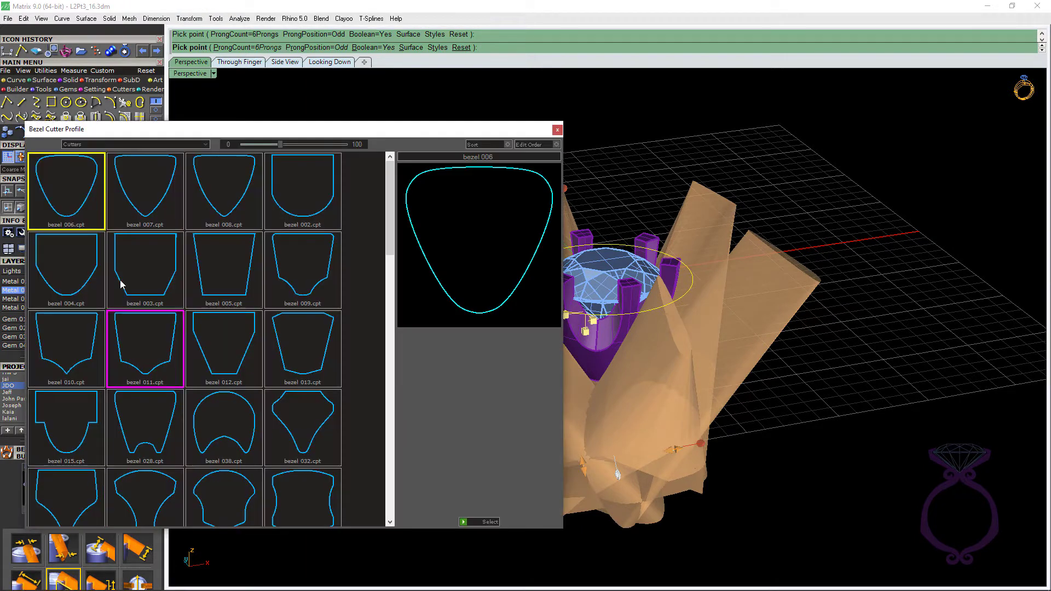
{"action": "left_click", "coordinate": [145, 207]}
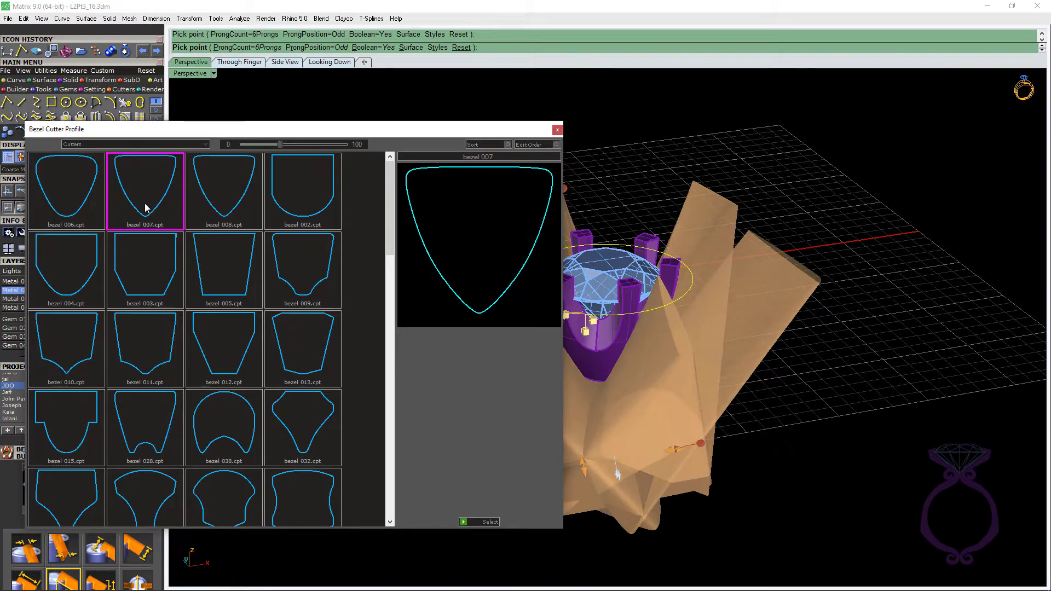
{"action": "left_click", "coordinate": [465, 521]}
Reduce the cutters' X outside size to narrow their lower ends.
{"action": "mouse_move", "coordinate": [572, 482]}
{"action": "right_mouse_down"}
{"action": "mouse_move", "coordinate": [544, 504]}
{"action": "mouse_move", "coordinate": [509, 509]}
{"action": "mouse_move", "coordinate": [422, 483]}
{"action": "mouse_move", "coordinate": [476, 459]}
{"action": "mouse_move", "coordinate": [581, 492]}
{"action": "right_mouse_up"}
{"action": "right_click_drag", "start_coordinate": [578, 359], "coordinate": [562, 461]}
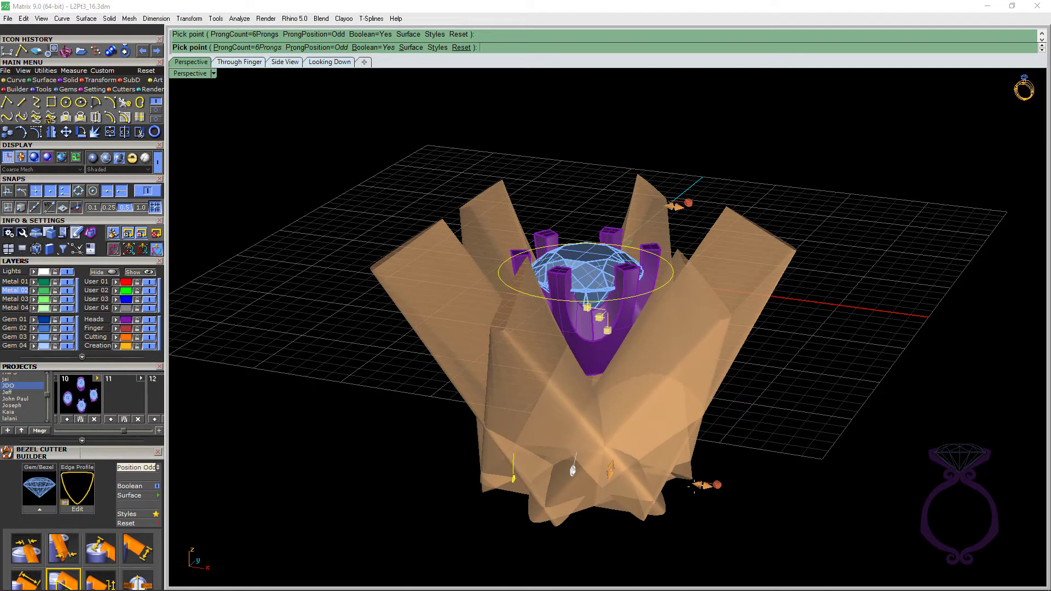
{"action": "mouse_move", "coordinate": [702, 486]}
{"action": "left_click_drag", "start_coordinate": [703, 484], "coordinate": [642, 472]}
{"action": "left_click_drag", "start_coordinate": [572, 466], "coordinate": [572, 467]}
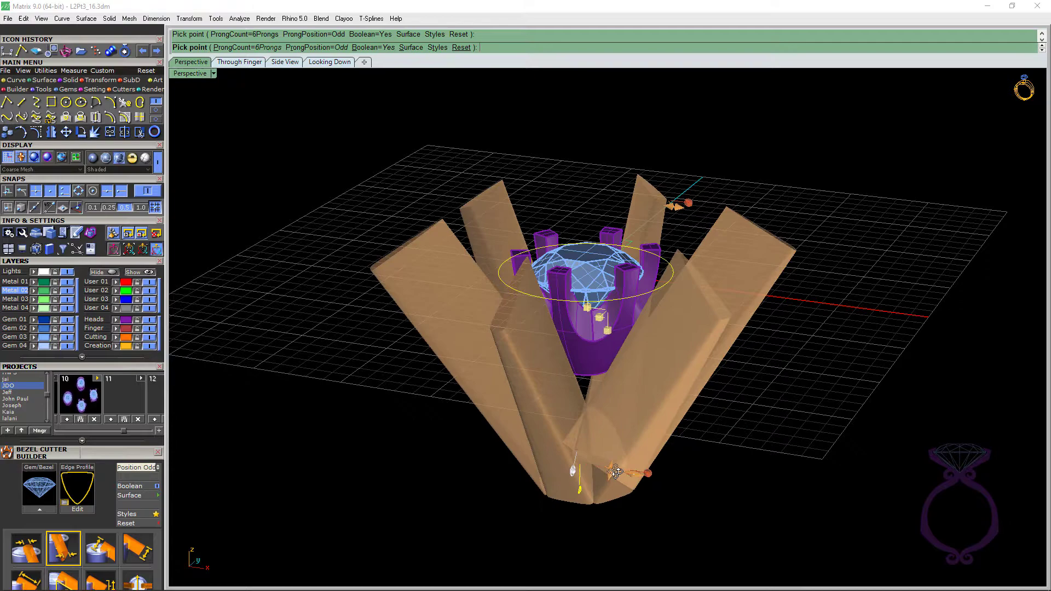
Offset the cutters slightly inward toward the outer wall of the head.
{"action": "right_click_drag", "start_coordinate": [623, 471], "coordinate": [567, 465]}
{"action": "scroll", "coordinate": [606, 293], "scroll_direction": "up", "scroll_amount": 3}
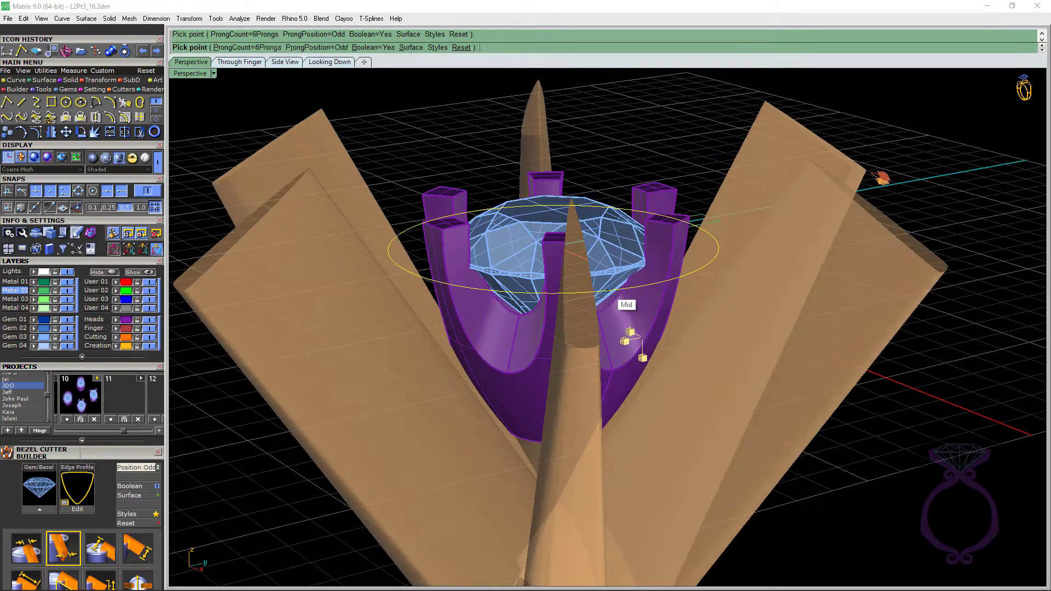
{"action": "mouse_move", "coordinate": [625, 340]}
{"action": "left_click_drag", "start_coordinate": [633, 357], "coordinate": [617, 330]}
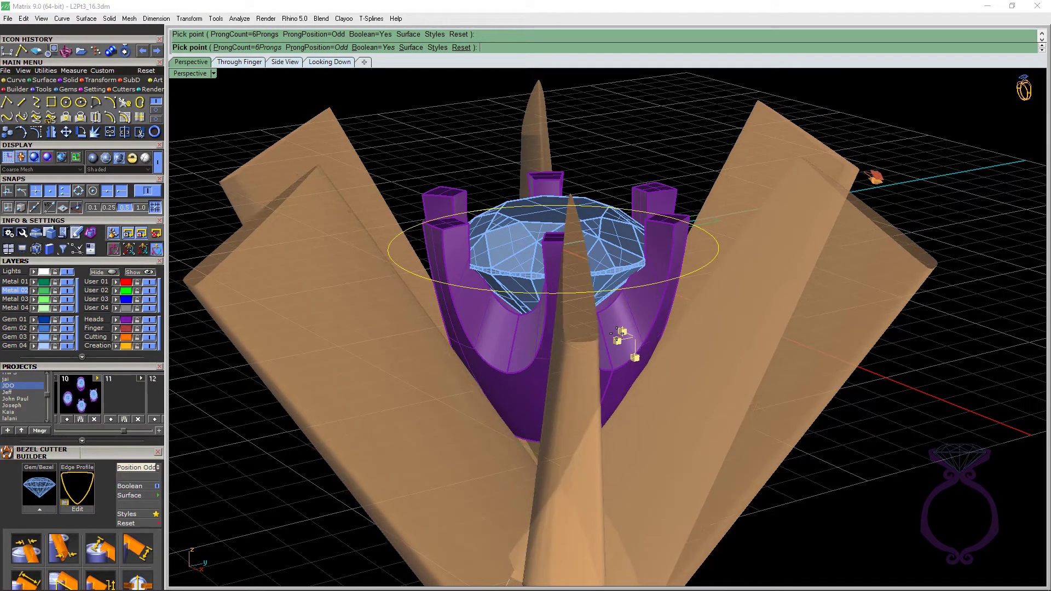
{"action": "mouse_move", "coordinate": [631, 424]}
{"action": "right_mouse_down"}
{"action": "mouse_move", "coordinate": [641, 406]}
{"action": "mouse_move", "coordinate": [624, 411]}
{"action": "right_mouse_up"}
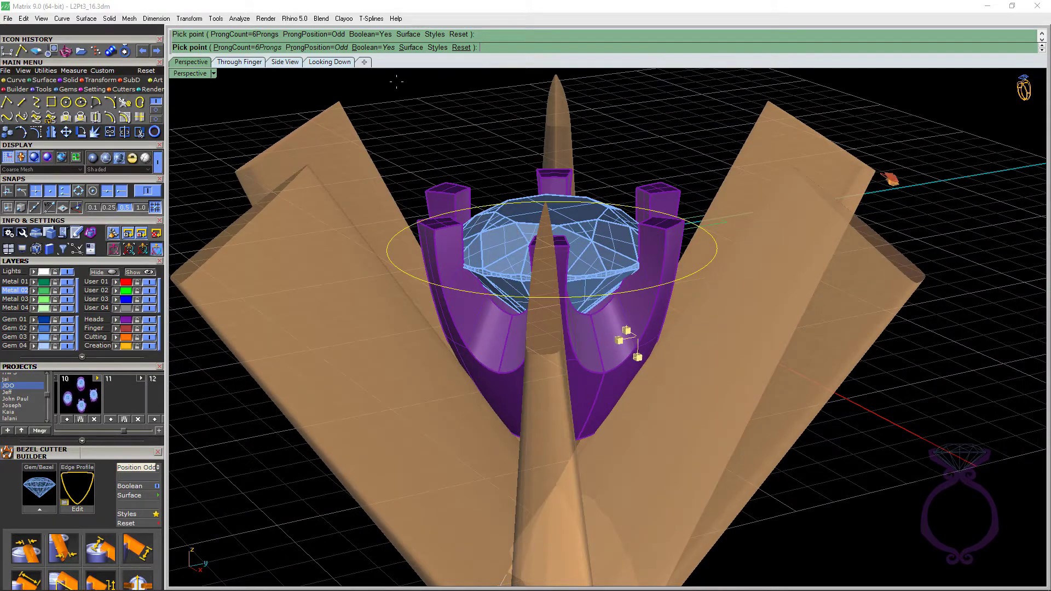
Pick the head as the surface to cut out and inspect the grooves beneath the prongs.
{"action": "left_click", "coordinate": [407, 48]}
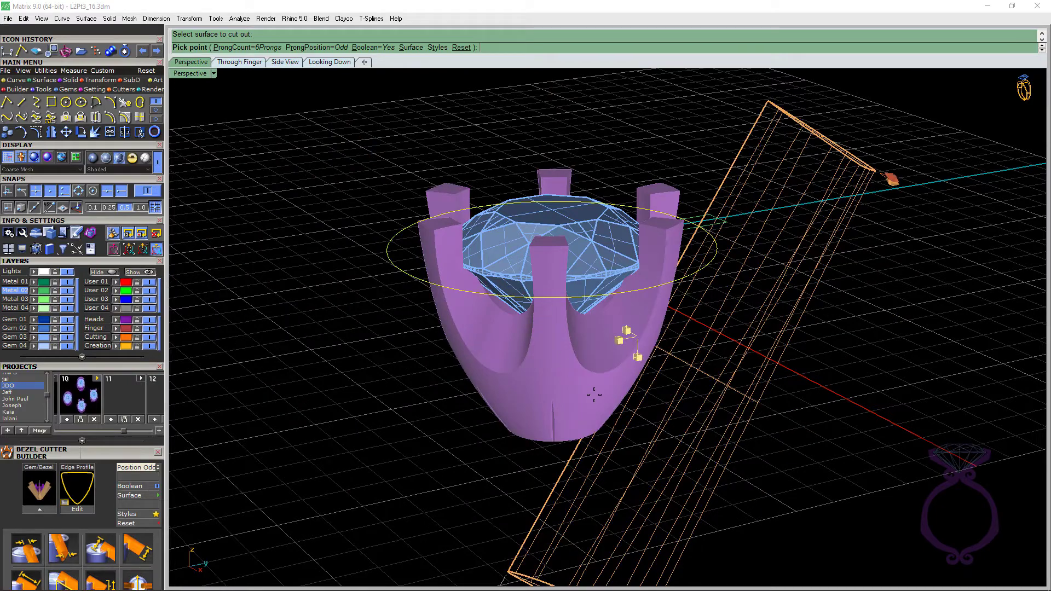
{"action": "right_click_drag", "start_coordinate": [594, 393], "coordinate": [538, 350]}
{"action": "scroll", "coordinate": [557, 392], "scroll_direction": "up", "scroll_amount": 4}
{"action": "right_click_drag", "start_coordinate": [638, 375], "coordinate": [638, 390]}
{"action": "scroll", "coordinate": [633, 350], "scroll_direction": "down", "scroll_amount": 4}
{"action": "right_click_drag", "start_coordinate": [633, 349], "coordinate": [636, 351]}
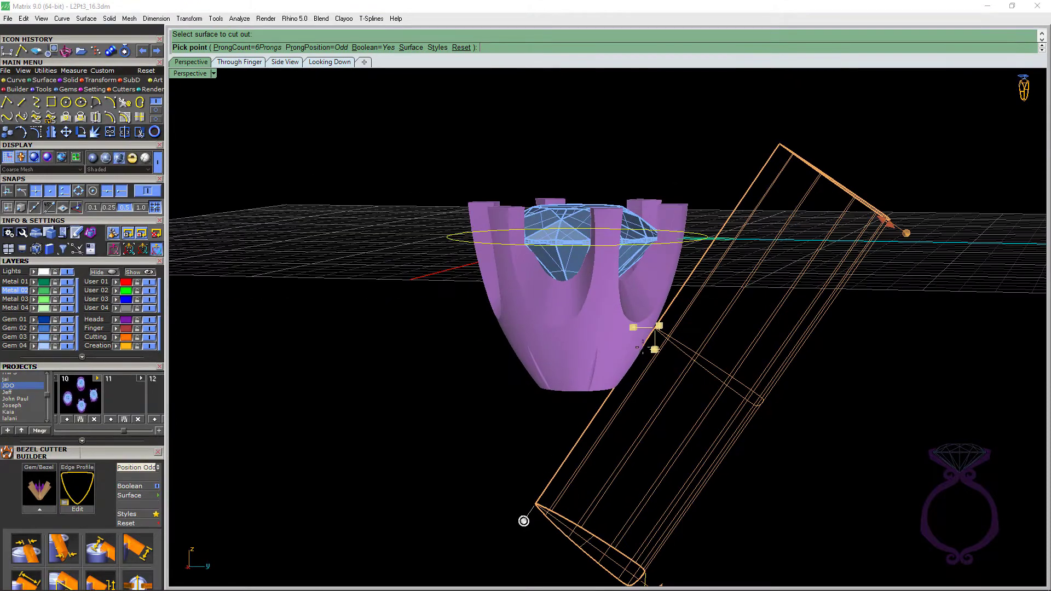
Raise the cutters with the Y offset to deepen and lengthen the grooves, and check them from below.
{"action": "scroll", "coordinate": [645, 347], "scroll_direction": "down", "scroll_amount": 2}
{"action": "scroll", "coordinate": [653, 342], "scroll_direction": "up", "scroll_amount": 2}
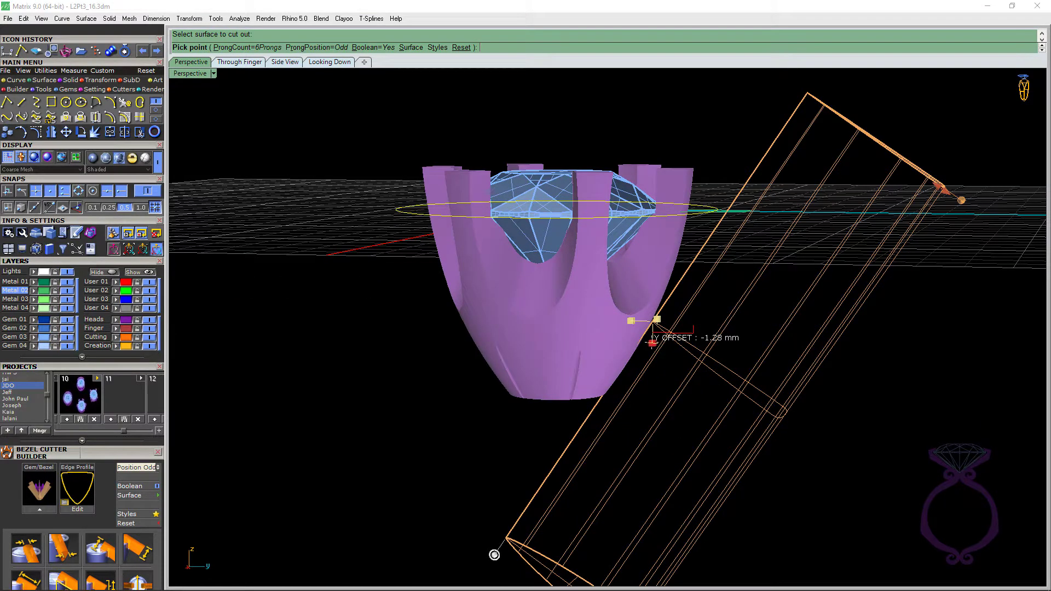
{"action": "mouse_move", "coordinate": [656, 317]}
{"action": "left_click_drag", "start_coordinate": [656, 318], "coordinate": [656, 292]}
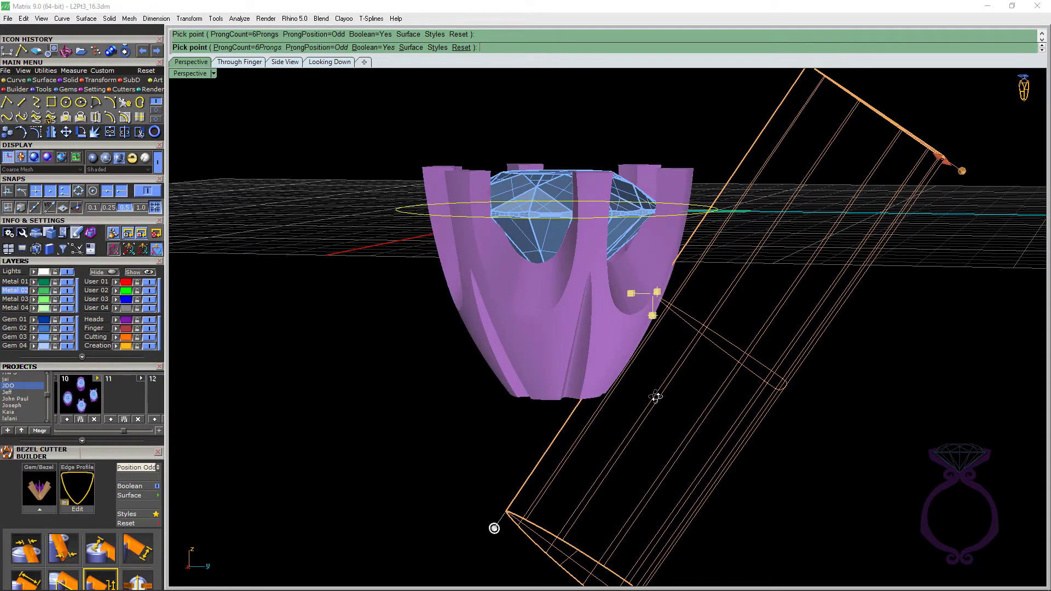
{"action": "right_click_drag", "start_coordinate": [656, 397], "coordinate": [654, 328]}
{"action": "right_click_drag", "start_coordinate": [645, 277], "coordinate": [643, 276]}
{"action": "scroll", "coordinate": [565, 370], "scroll_direction": "up", "scroll_amount": 4}
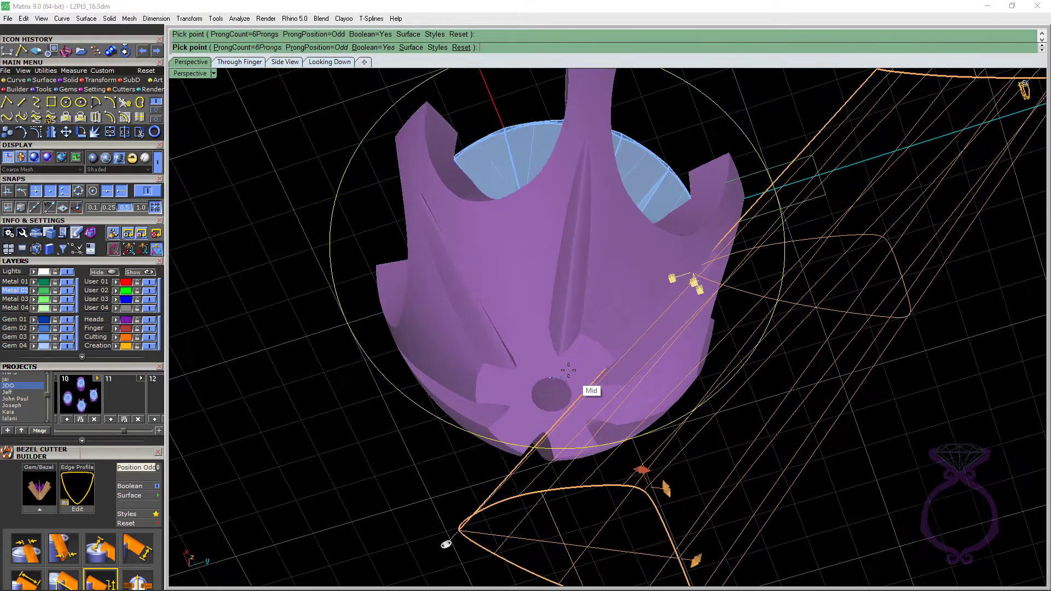
{"action": "scroll", "coordinate": [564, 370], "scroll_direction": "down", "scroll_amount": 4}
{"action": "mouse_move", "coordinate": [565, 370]}
{"action": "right_mouse_down"}
{"action": "mouse_move", "coordinate": [558, 348]}
{"action": "mouse_move", "coordinate": [563, 387]}
{"action": "right_mouse_up"}
Adjust the cutter angle to about 120° and check how the grooves run down to the head's base.
{"action": "left_click_drag", "start_coordinate": [485, 510], "coordinate": [492, 519]}
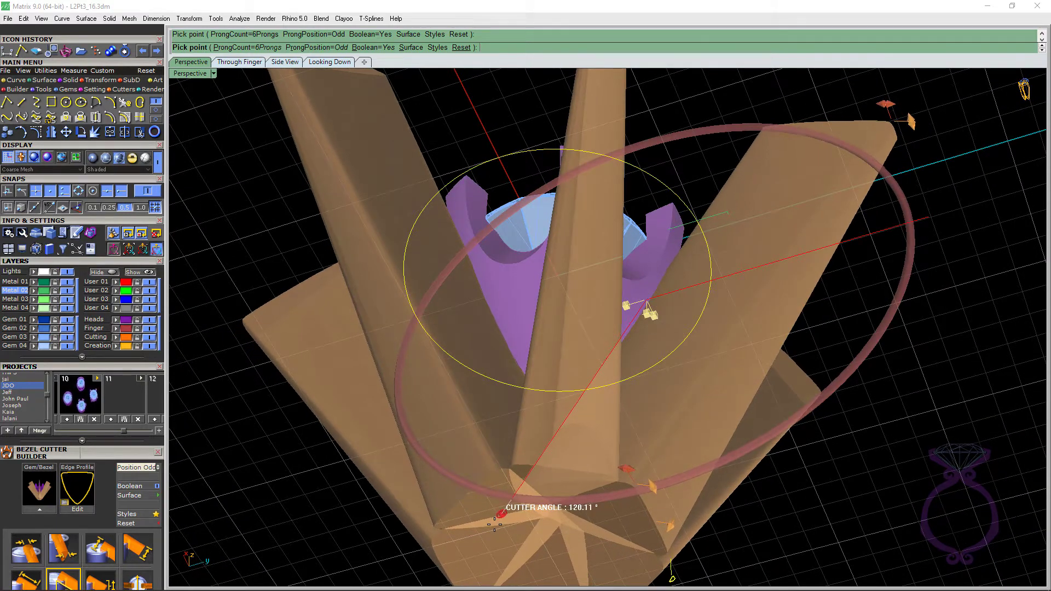
{"action": "left_click", "coordinate": [511, 514]}
{"action": "right_click_drag", "start_coordinate": [542, 496], "coordinate": [485, 523]}
{"action": "scroll", "coordinate": [489, 291], "scroll_direction": "up", "scroll_amount": 3}
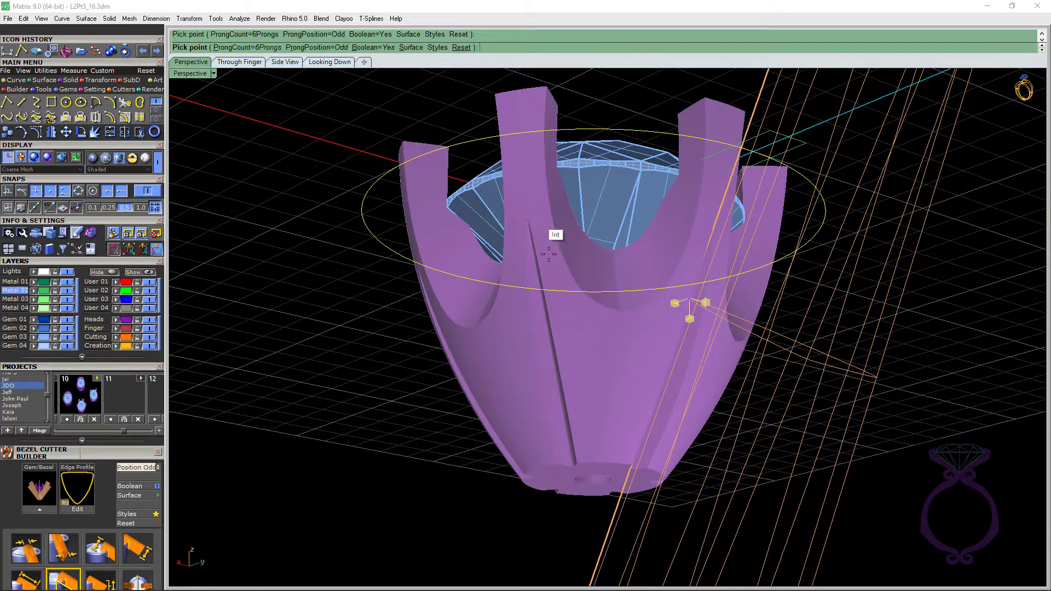
{"action": "right_click_drag", "start_coordinate": [576, 278], "coordinate": [560, 236]}
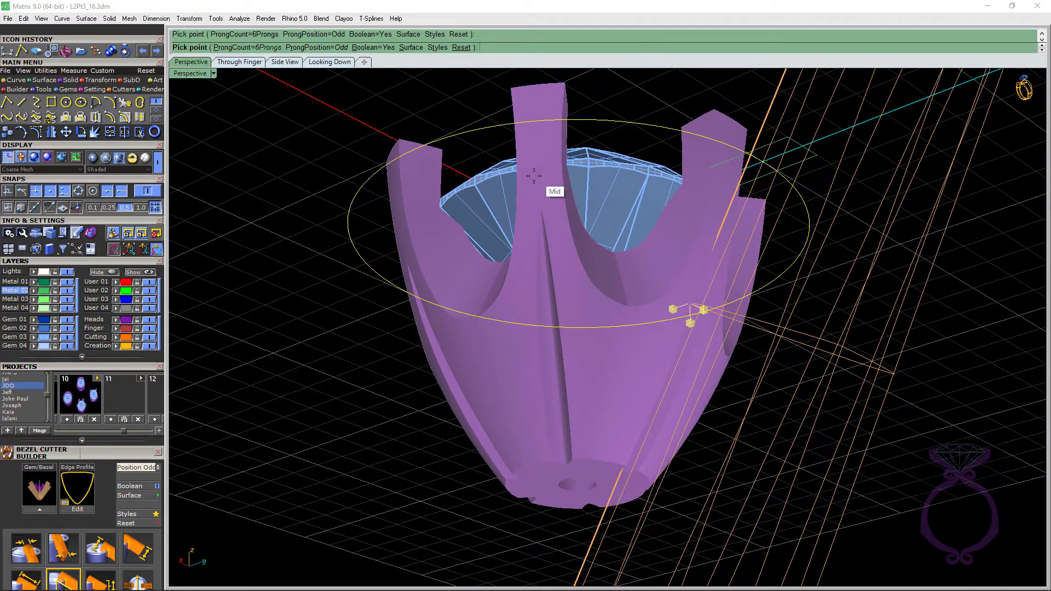
{"action": "right_click_drag", "start_coordinate": [570, 311], "coordinate": [560, 355]}
Increase the cutters' X outside size to widen the grooves toward the base of the head.
{"action": "scroll", "coordinate": [569, 333], "scroll_direction": "down", "scroll_amount": 4}
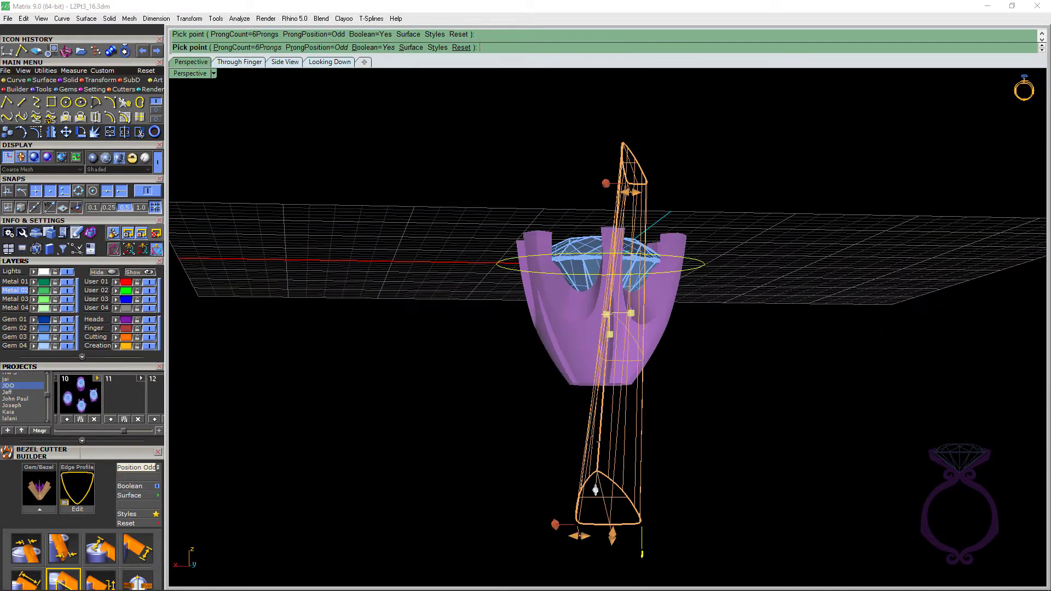
{"action": "left_click_drag", "start_coordinate": [578, 535], "coordinate": [563, 536]}
{"action": "right_click_drag", "start_coordinate": [560, 535], "coordinate": [601, 523]}
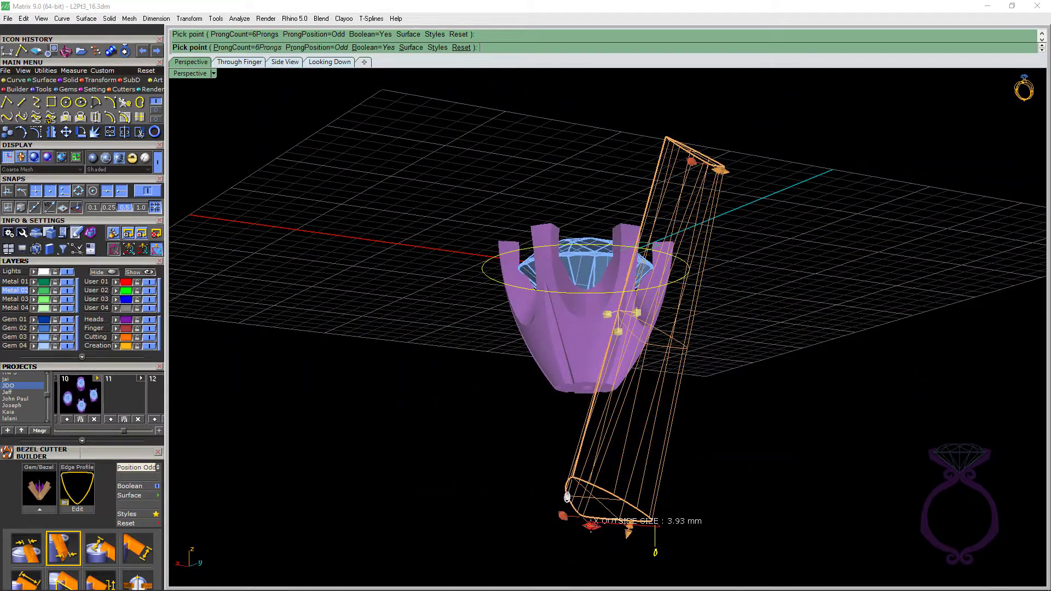
{"action": "left_click_drag", "start_coordinate": [599, 527], "coordinate": [596, 521]}
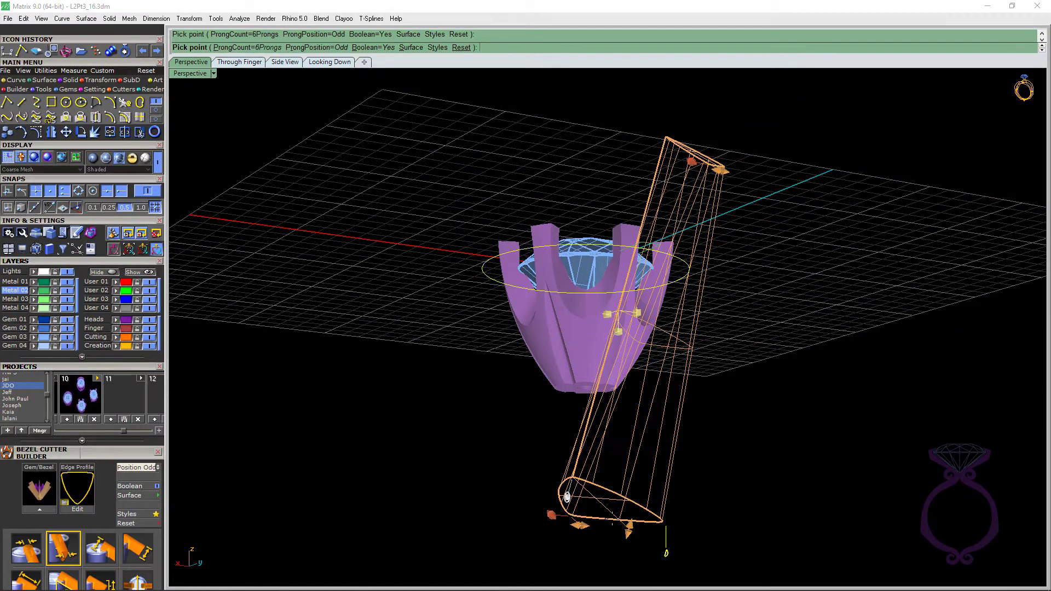
{"action": "mouse_move", "coordinate": [598, 522]}
{"action": "right_mouse_down"}
{"action": "mouse_move", "coordinate": [645, 469]}
{"action": "mouse_move", "coordinate": [668, 382]}
{"action": "mouse_move", "coordinate": [625, 519]}
{"action": "right_mouse_up"}
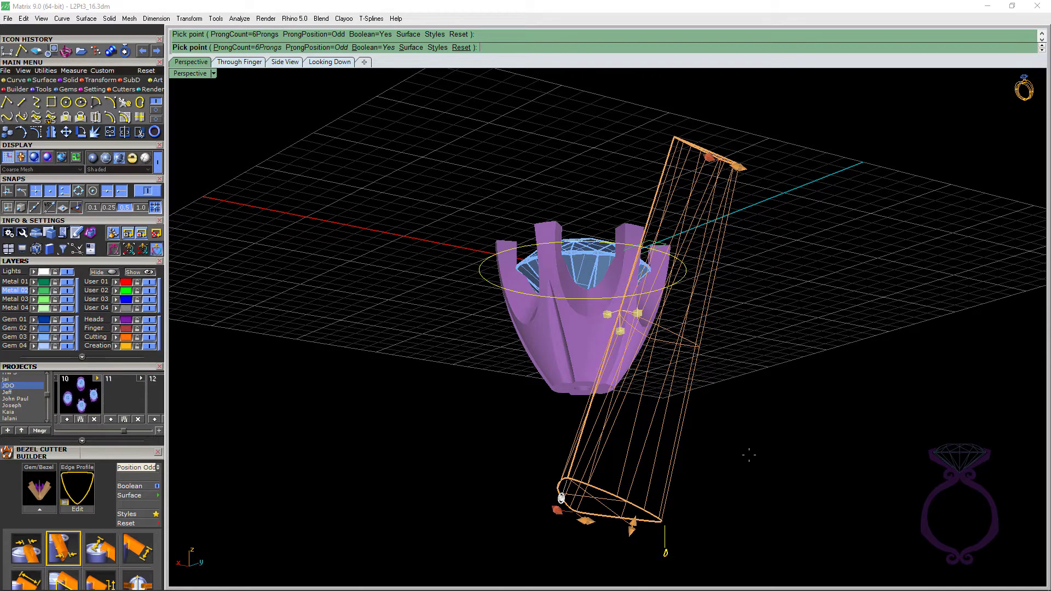
Check the split prongs from several angles and finish Bezel Cutter to apply the cuts to the head.
{"action": "right_click_drag", "start_coordinate": [748, 454], "coordinate": [718, 471]}
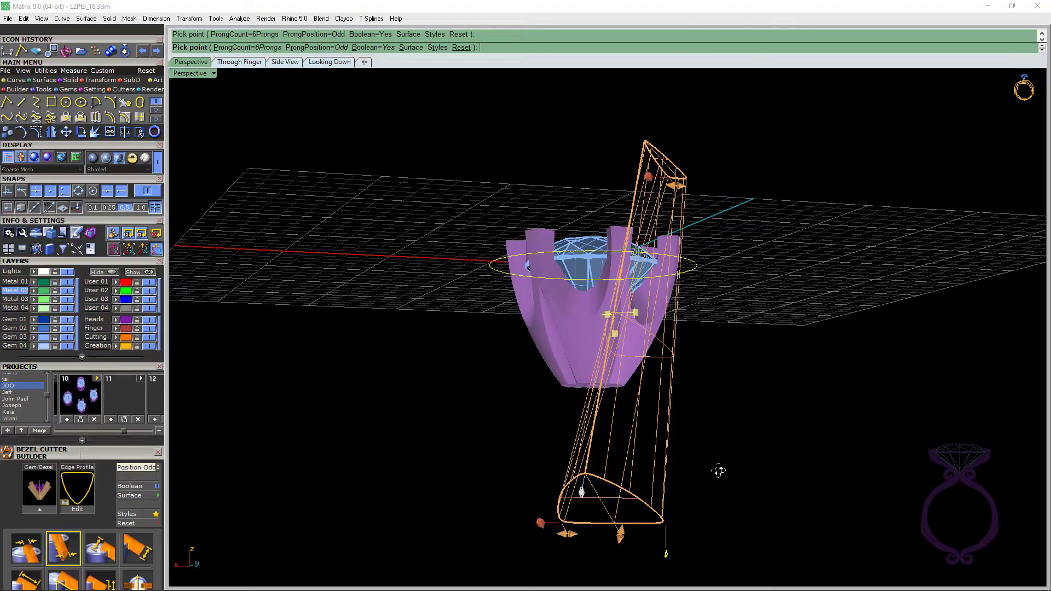
{"action": "right_click_drag", "start_coordinate": [771, 490], "coordinate": [688, 456]}
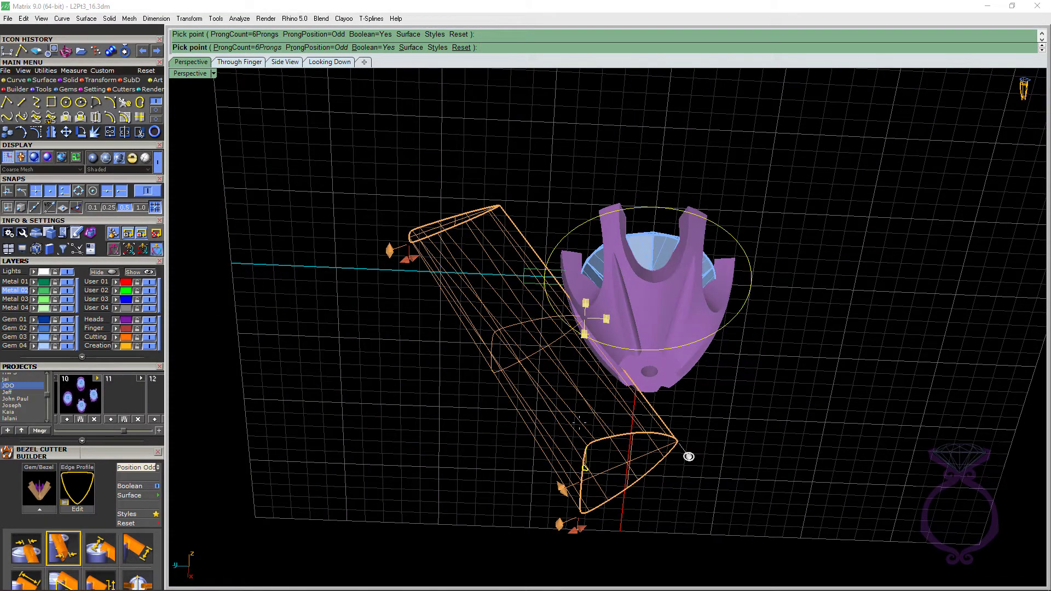
{"action": "right_click_drag", "start_coordinate": [755, 406], "coordinate": [676, 433]}
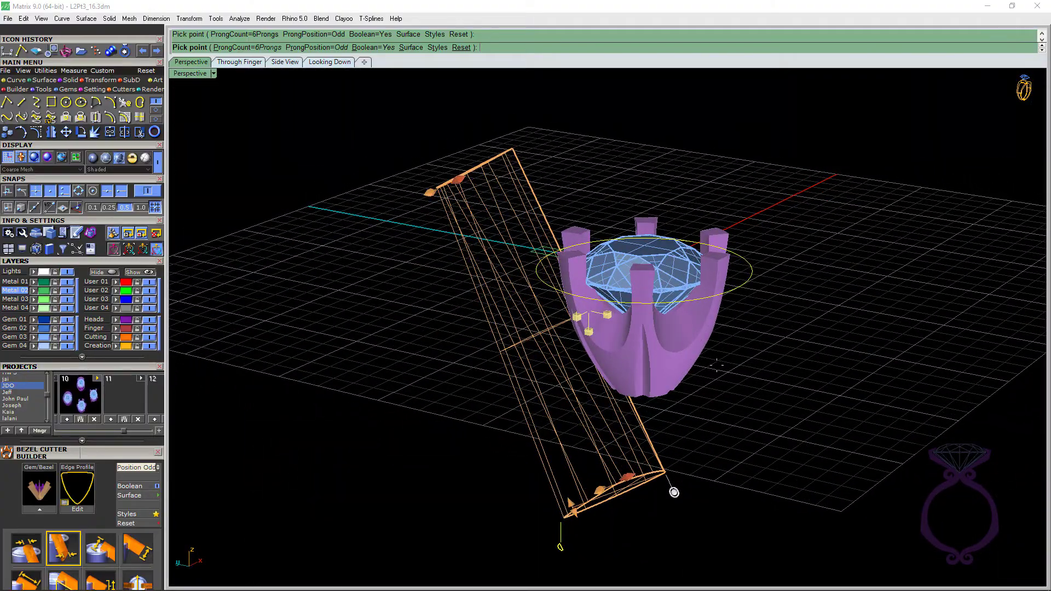
{"action": "right_click_drag", "start_coordinate": [673, 490], "coordinate": [664, 492]}
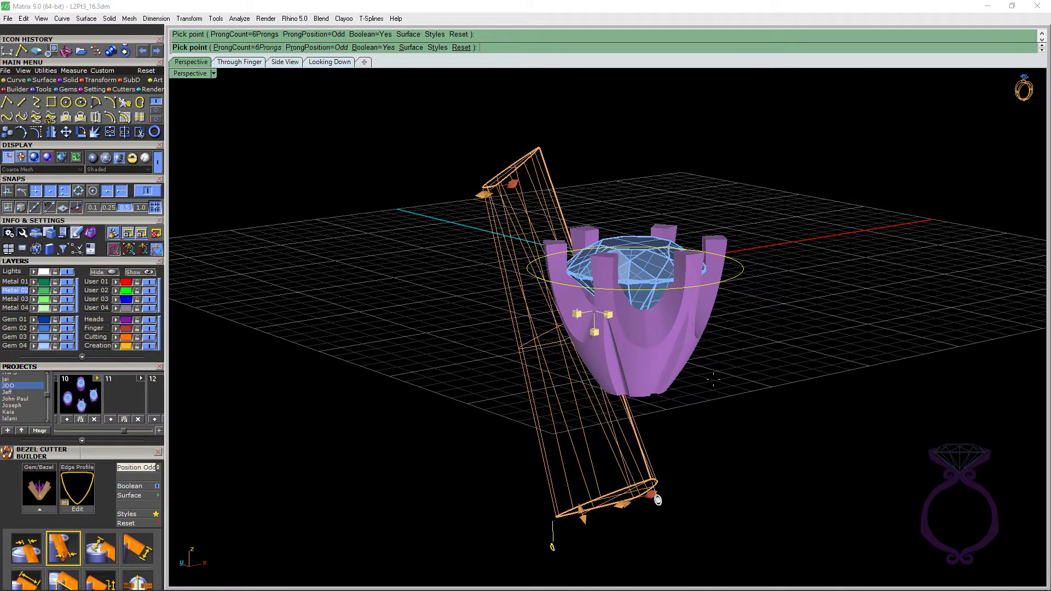
{"action": "right_click_drag", "start_coordinate": [713, 379], "coordinate": [755, 419]}
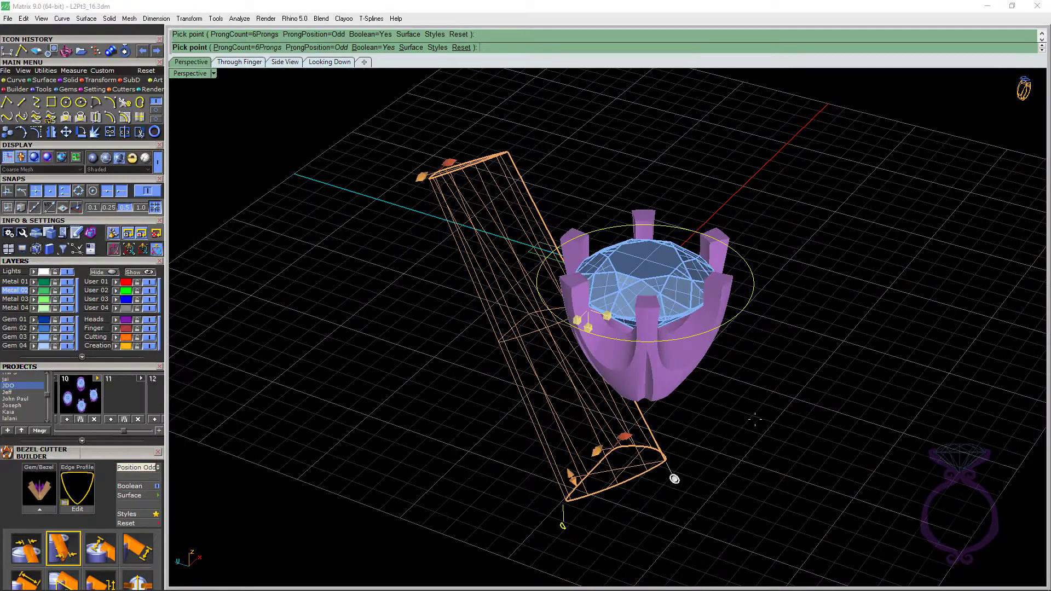
{"action": "right_click", "coordinate": [754, 420]}
{"action": "right_click_drag", "start_coordinate": [597, 349], "coordinate": [433, 347]}
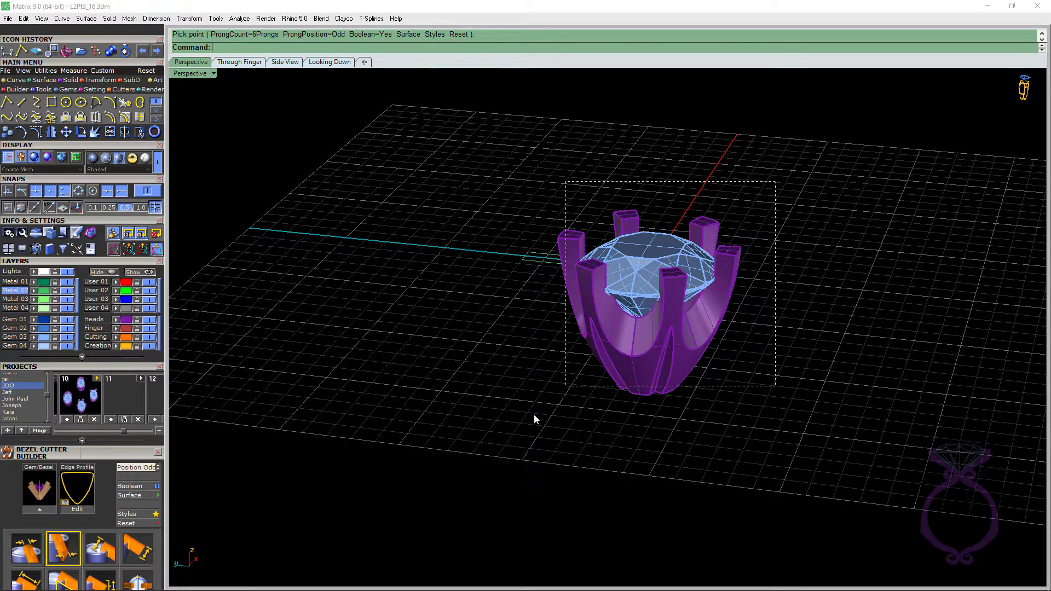
Save the head, diamond and curve together in project slot 11, and delete the head so the diamond stays.
{"action": "left_click_drag", "start_coordinate": [535, 419], "coordinate": [541, 443]}
{"action": "left_click", "coordinate": [111, 419]}
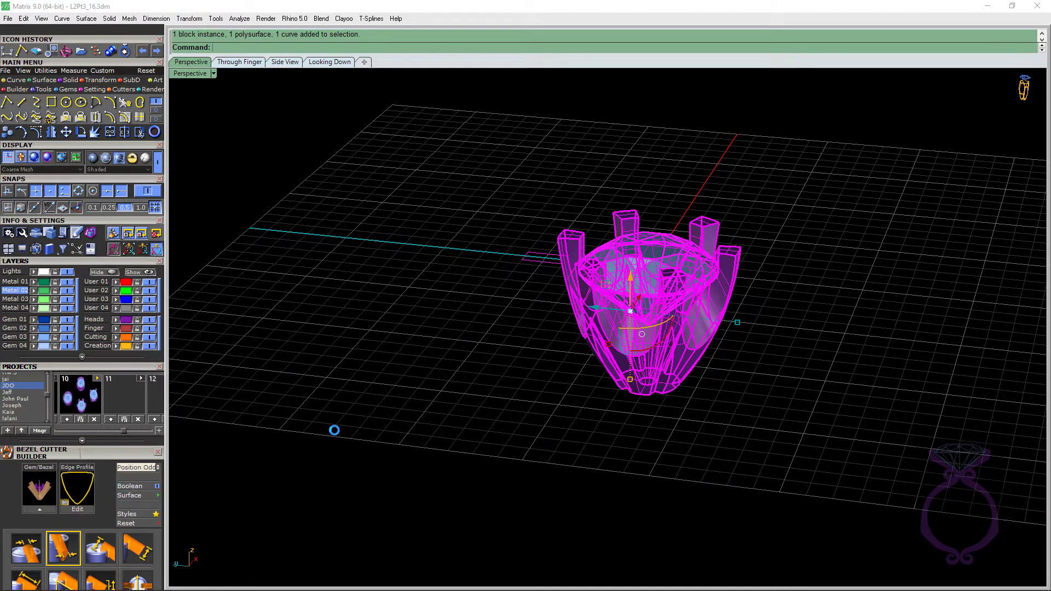
{"action": "left_click", "coordinate": [446, 434]}
{"action": "left_click", "coordinate": [673, 361]}
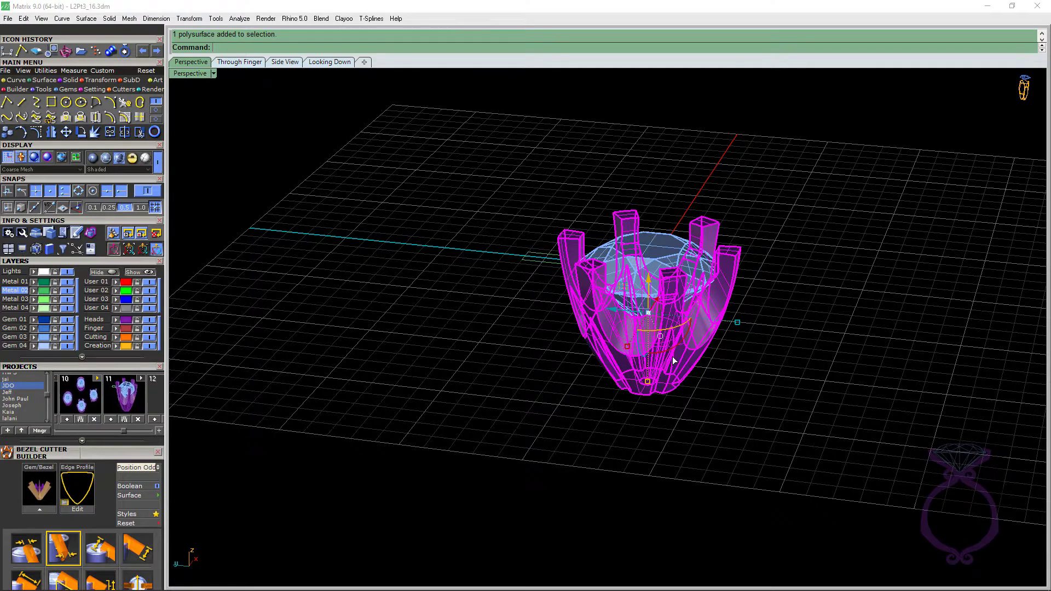
{"action": "key", "text": "Delete"}
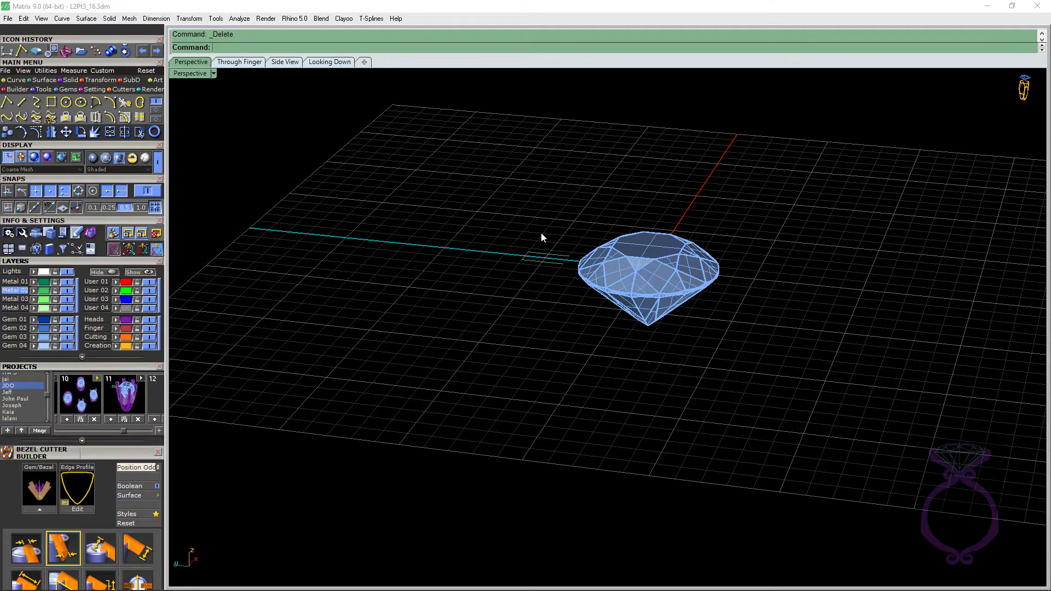
Delete the leftover curve and recreate the bezel around the diamond with Match Attributes, using the style stored on the diamond.
{"action": "left_click_drag", "start_coordinate": [540, 232], "coordinate": [517, 285]}
{"action": "key", "text": "Delete"}
{"action": "left_click", "coordinate": [643, 269]}
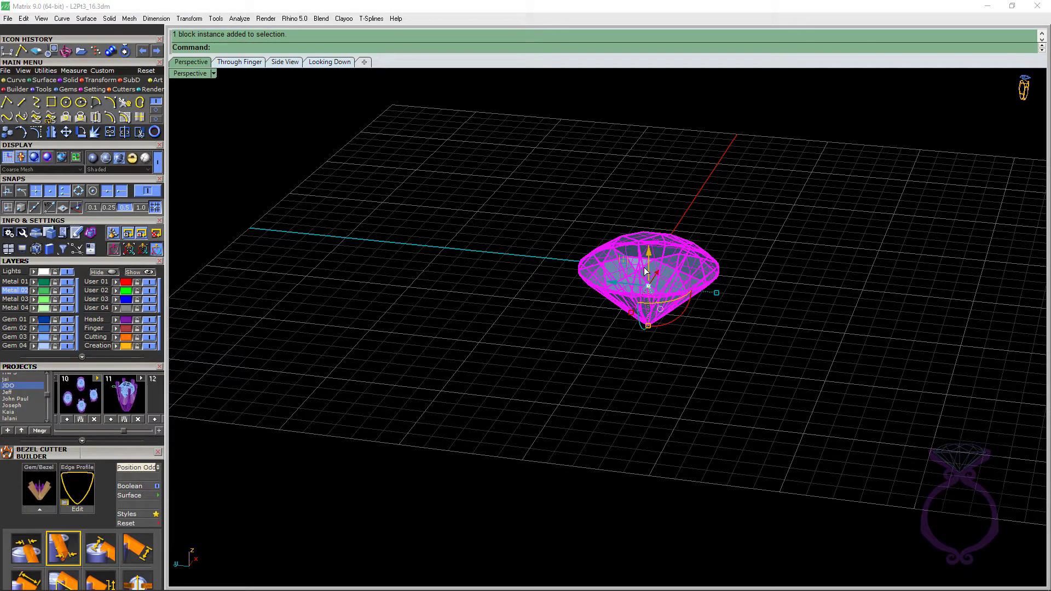
{"action": "key", "text": "F6"}
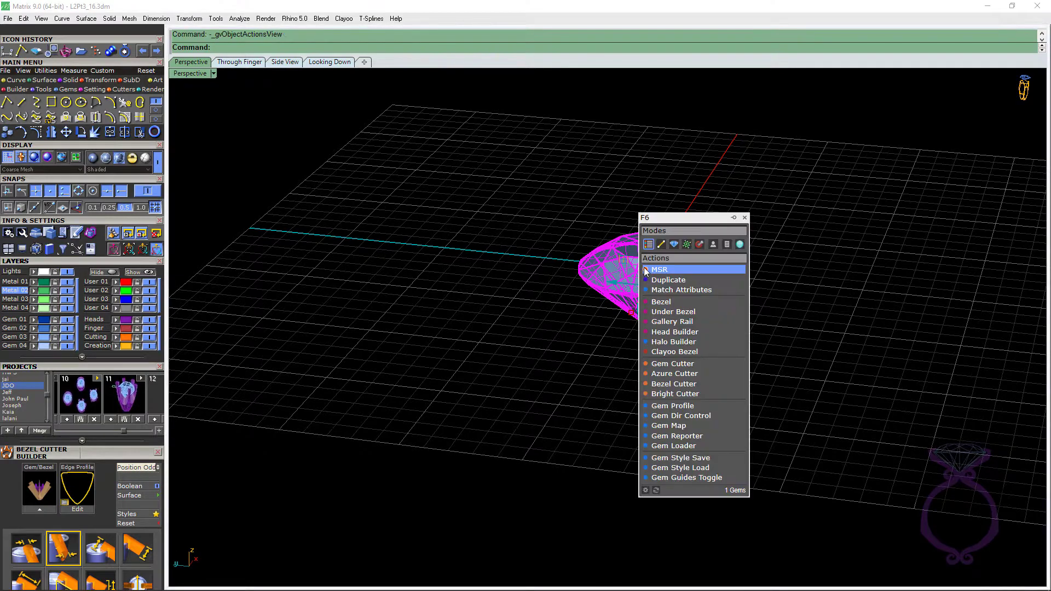
{"action": "left_click", "coordinate": [669, 290]}
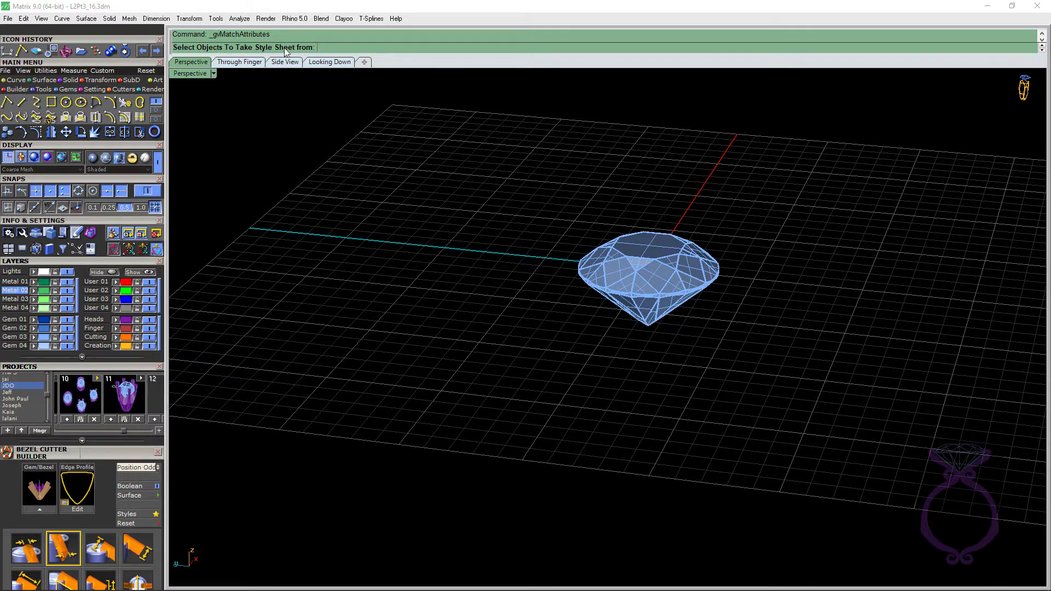
{"action": "left_click", "coordinate": [630, 260]}
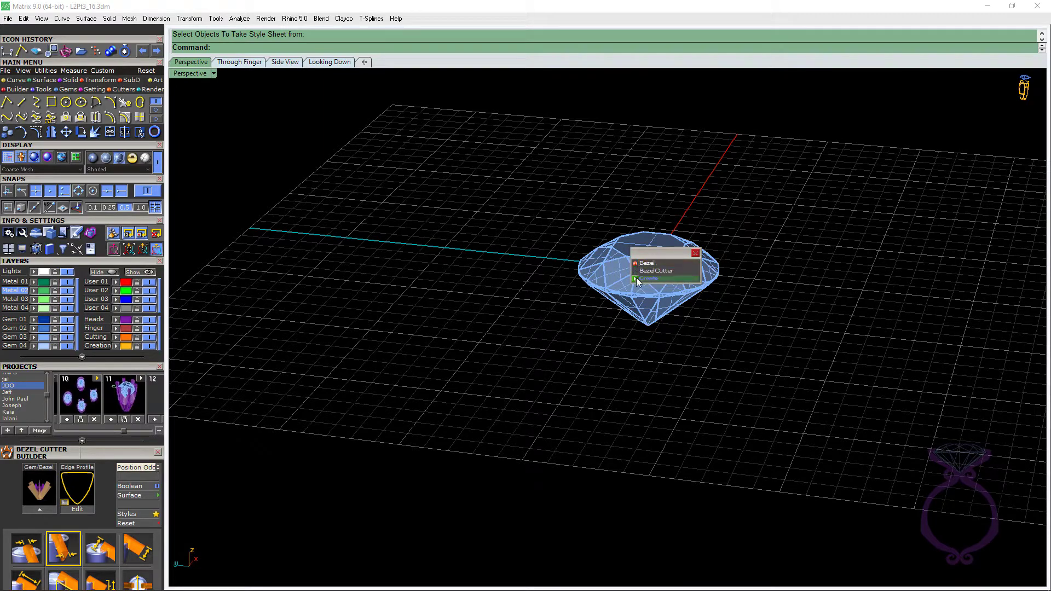
{"action": "left_click", "coordinate": [635, 279]}
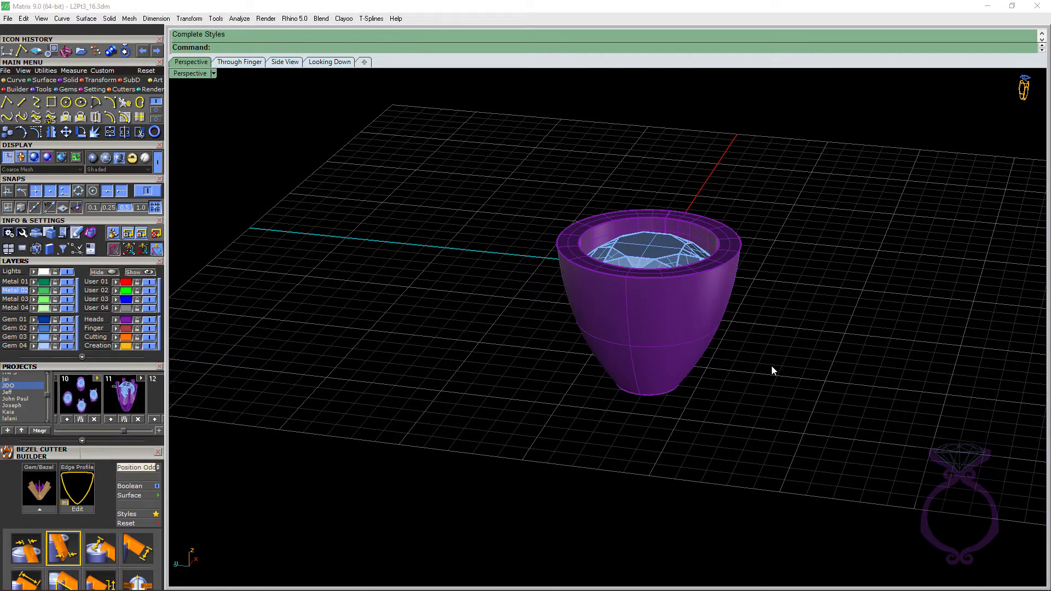
Reopen the bezel for editing and widen its base to a side angle of about -2.7°.
{"action": "right_click_drag", "start_coordinate": [774, 368], "coordinate": [656, 374]}
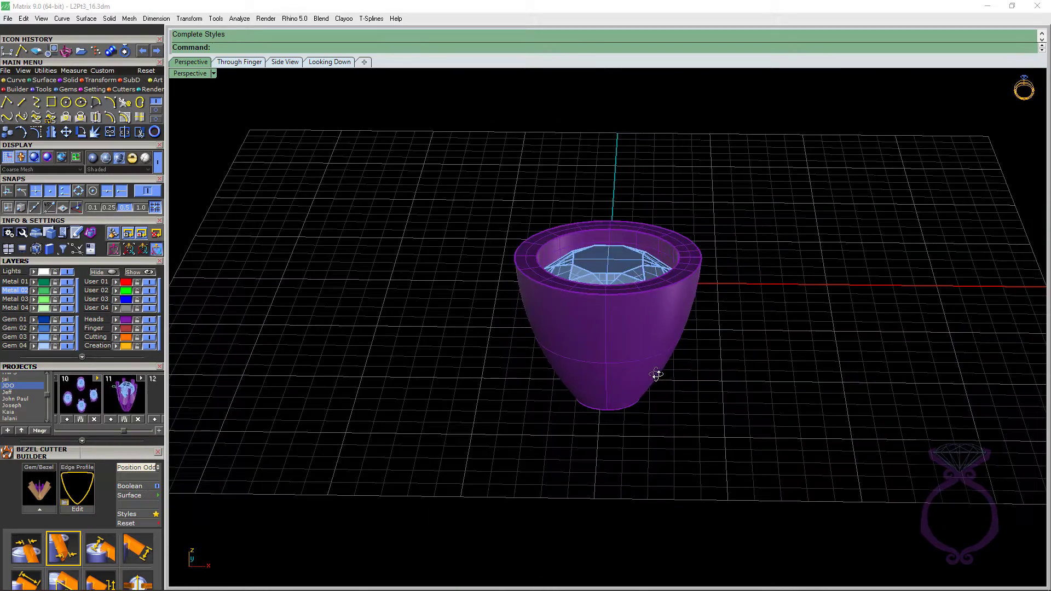
{"action": "left_click", "coordinate": [631, 370]}
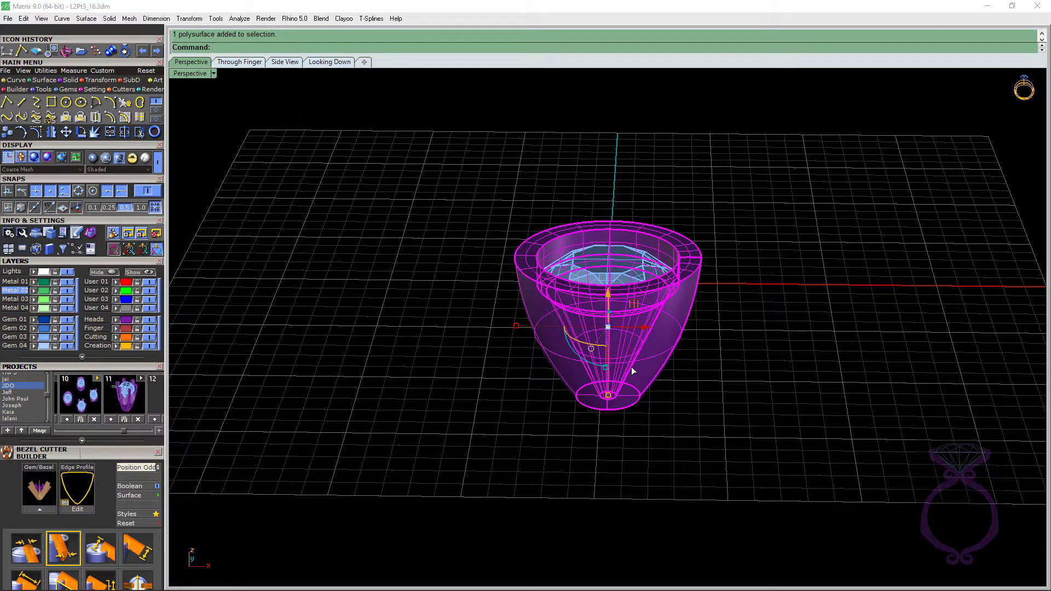
{"action": "right_click", "coordinate": [631, 366]}
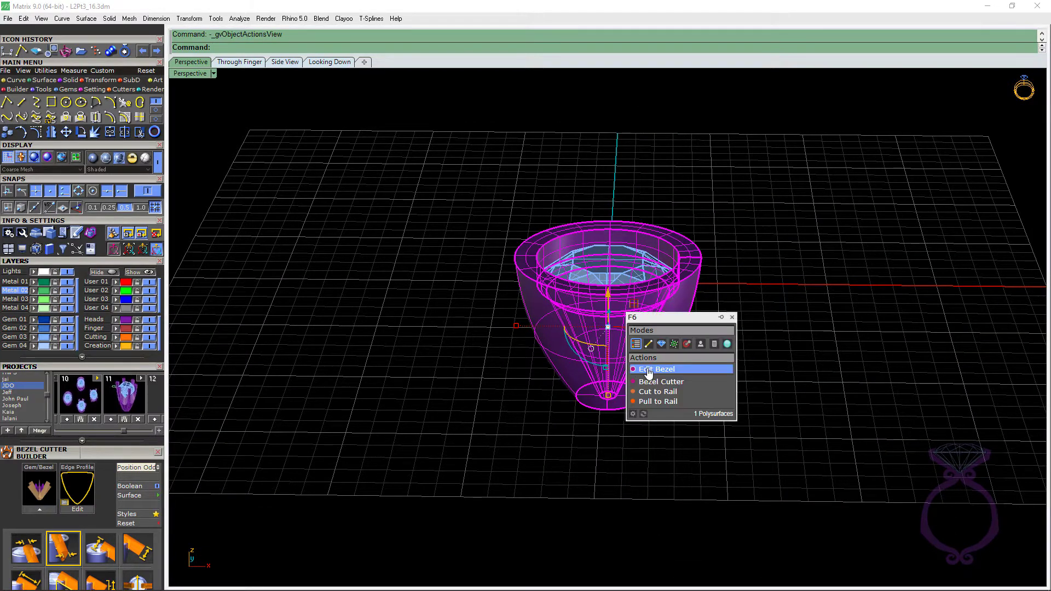
{"action": "left_click", "coordinate": [648, 371]}
{"action": "right_click_drag", "start_coordinate": [677, 382], "coordinate": [678, 368]}
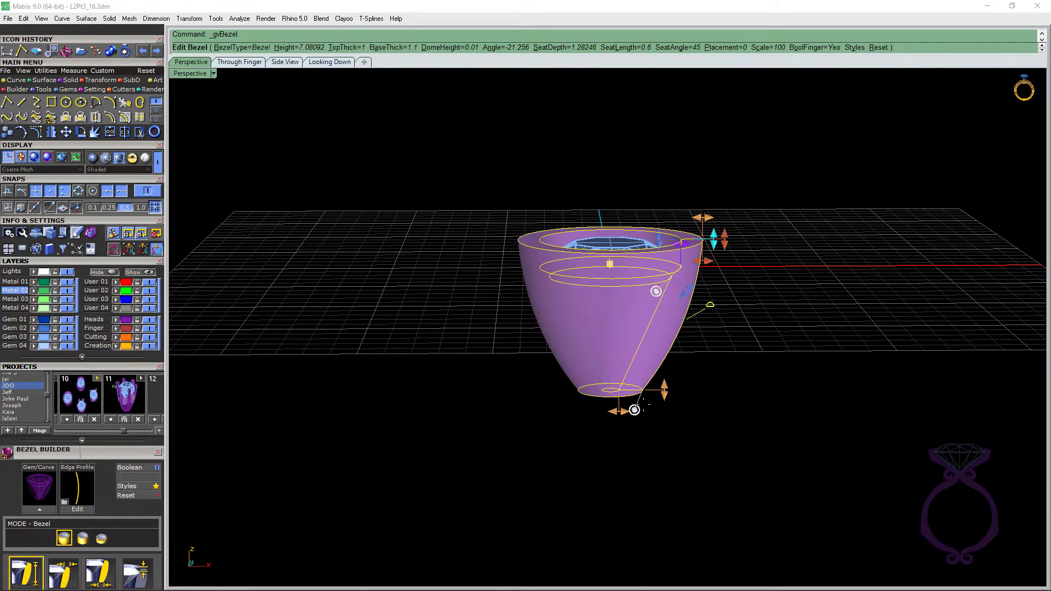
{"action": "left_click_drag", "start_coordinate": [634, 409], "coordinate": [693, 411]}
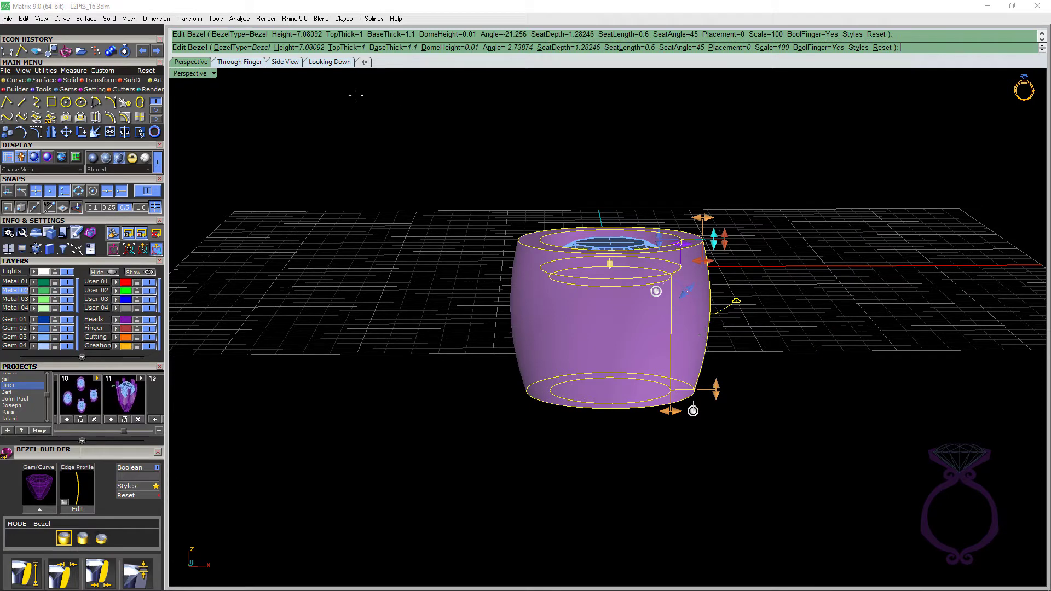
Shorten the bezel to a height of about 5.28 mm, leaving its base below the diamond's culet.
{"action": "left_click", "coordinate": [248, 65]}
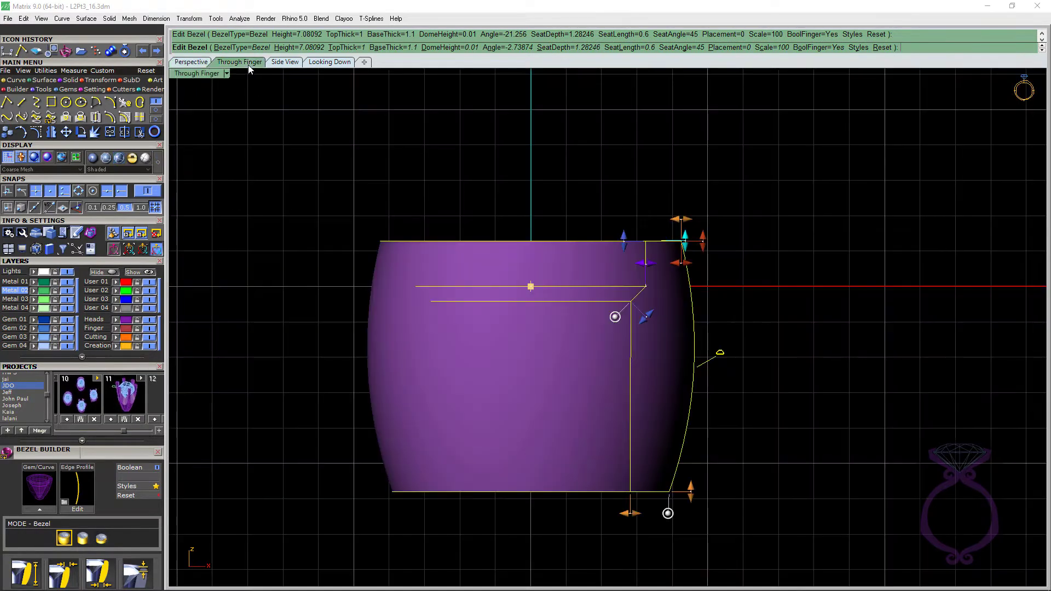
{"action": "left_click_drag", "start_coordinate": [691, 489], "coordinate": [694, 435]}
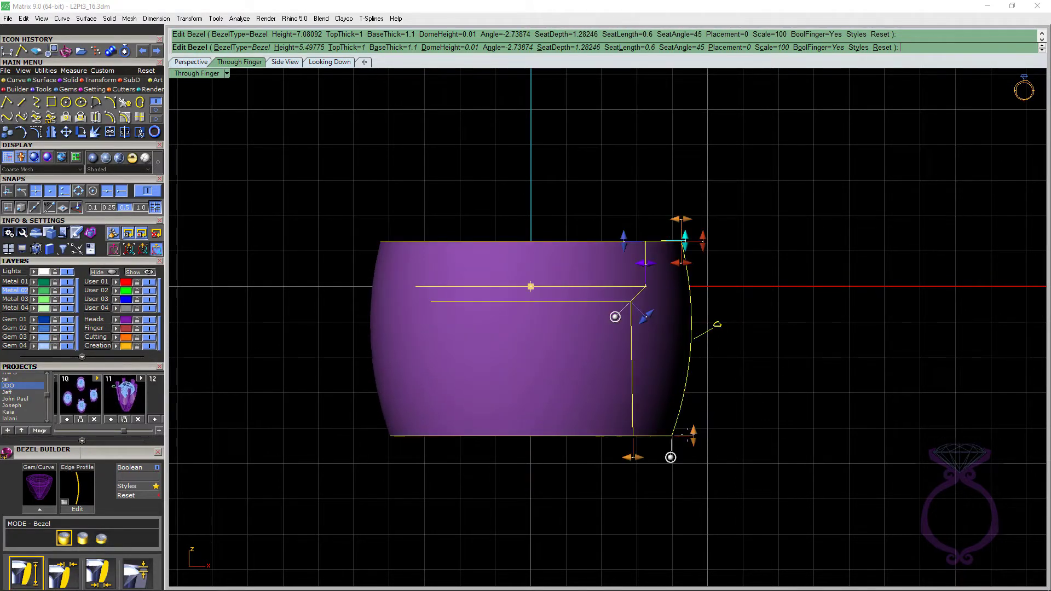
{"action": "left_click", "coordinate": [34, 158]}
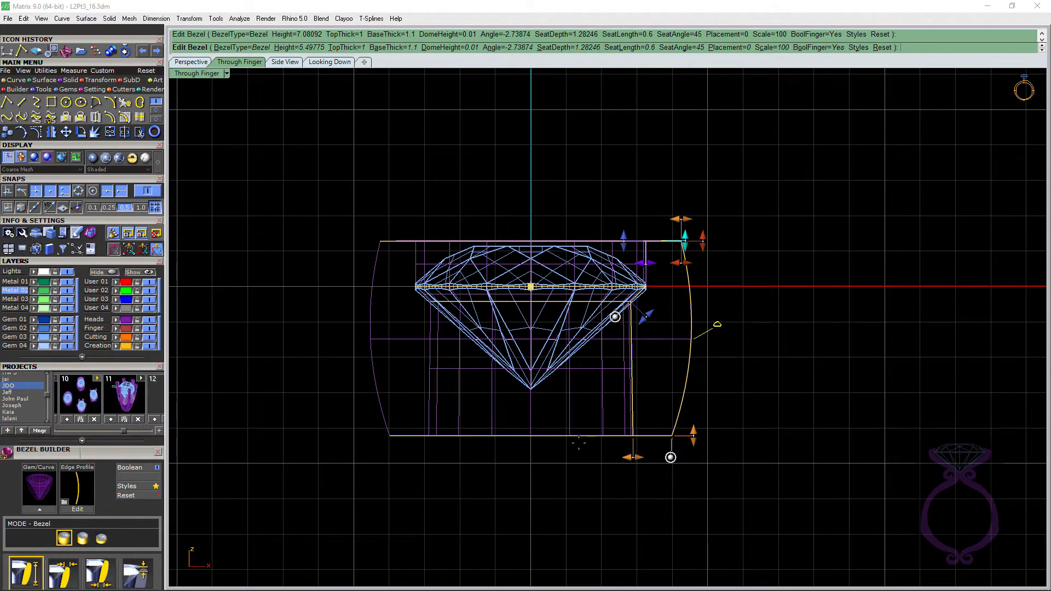
{"action": "scroll", "coordinate": [682, 449], "scroll_direction": "up", "scroll_amount": 3}
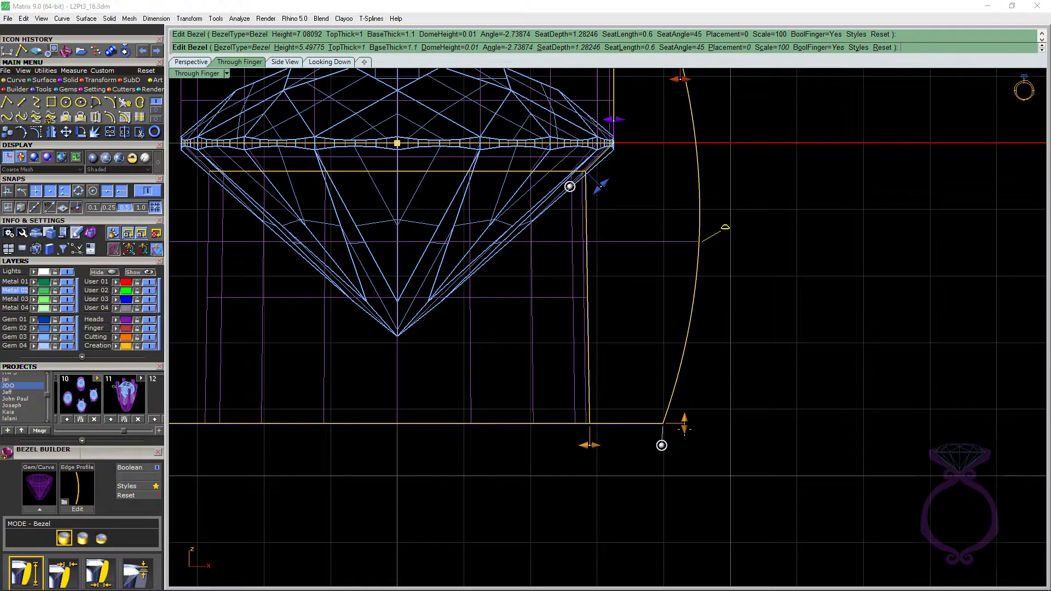
{"action": "left_click_drag", "start_coordinate": [684, 429], "coordinate": [684, 404]}
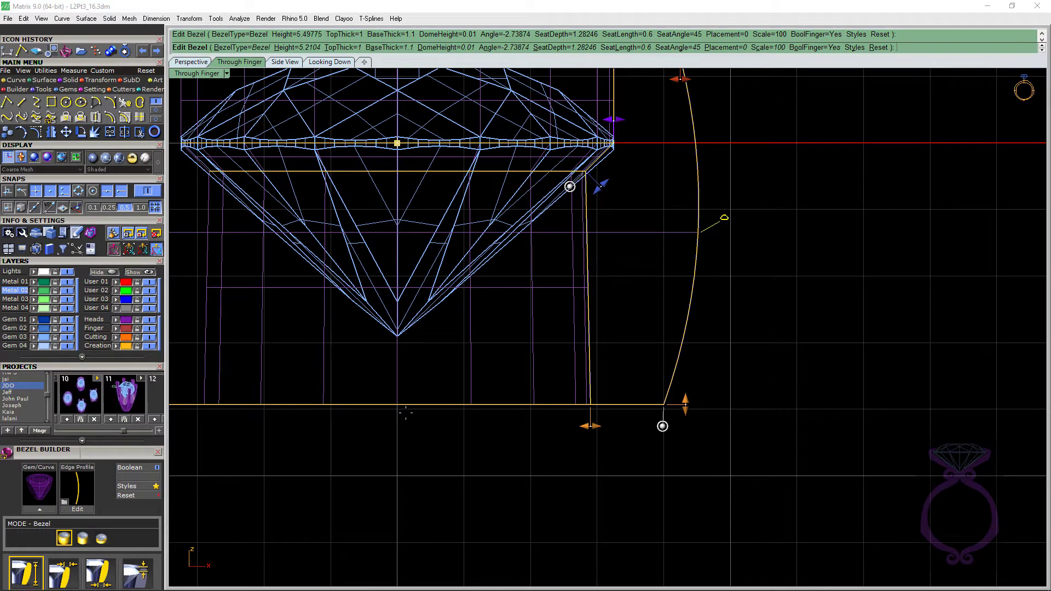
{"action": "scroll", "coordinate": [515, 444], "scroll_direction": "down", "scroll_amount": 2}
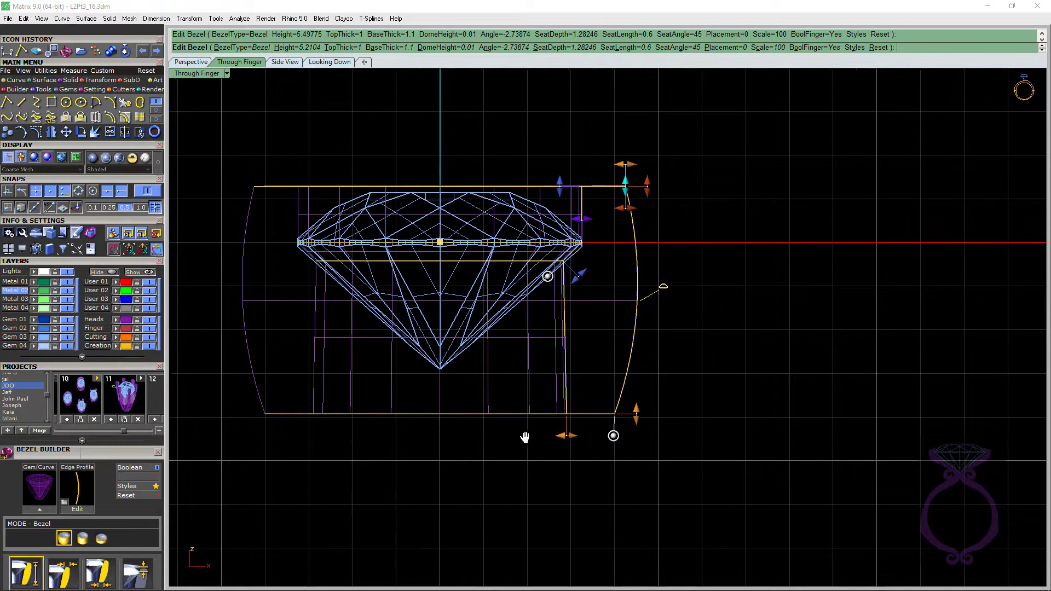
{"action": "right_click_drag", "start_coordinate": [526, 436], "coordinate": [539, 406]}
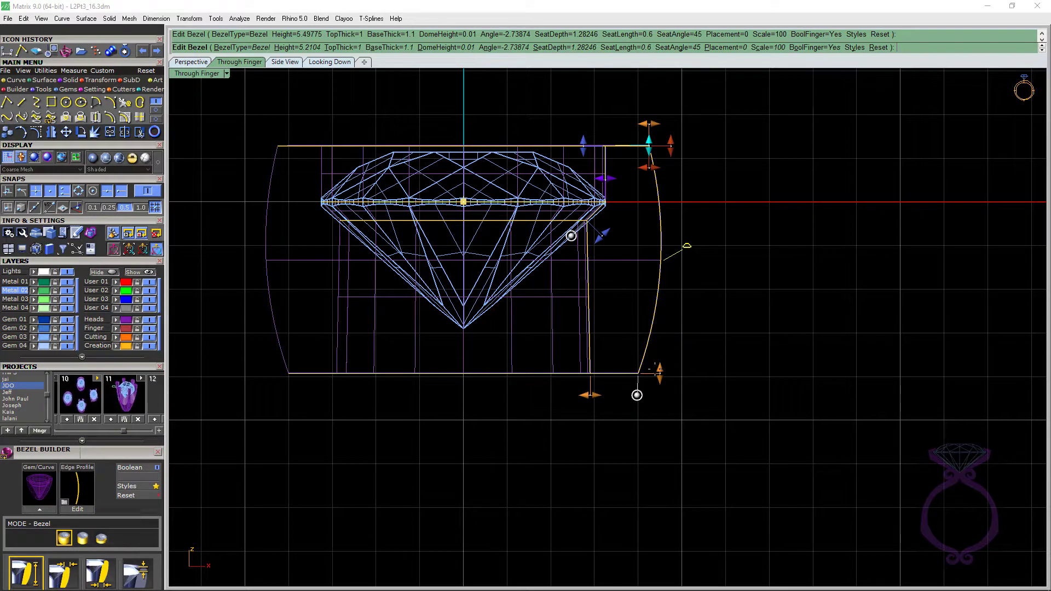
{"action": "left_click_drag", "start_coordinate": [652, 370], "coordinate": [652, 344]}
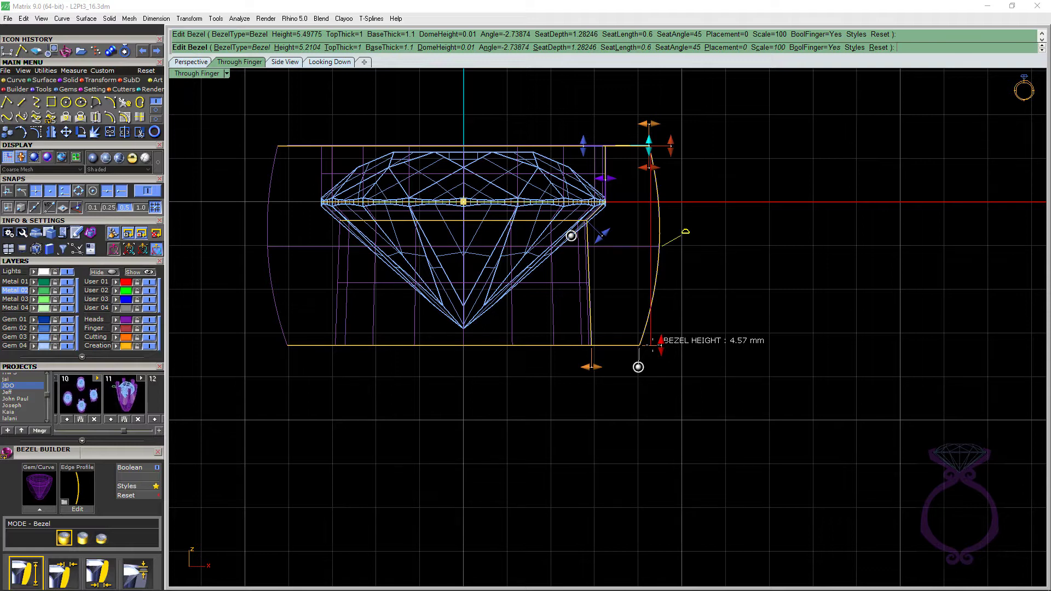
{"action": "left_click_drag", "start_coordinate": [652, 343], "coordinate": [652, 363]}
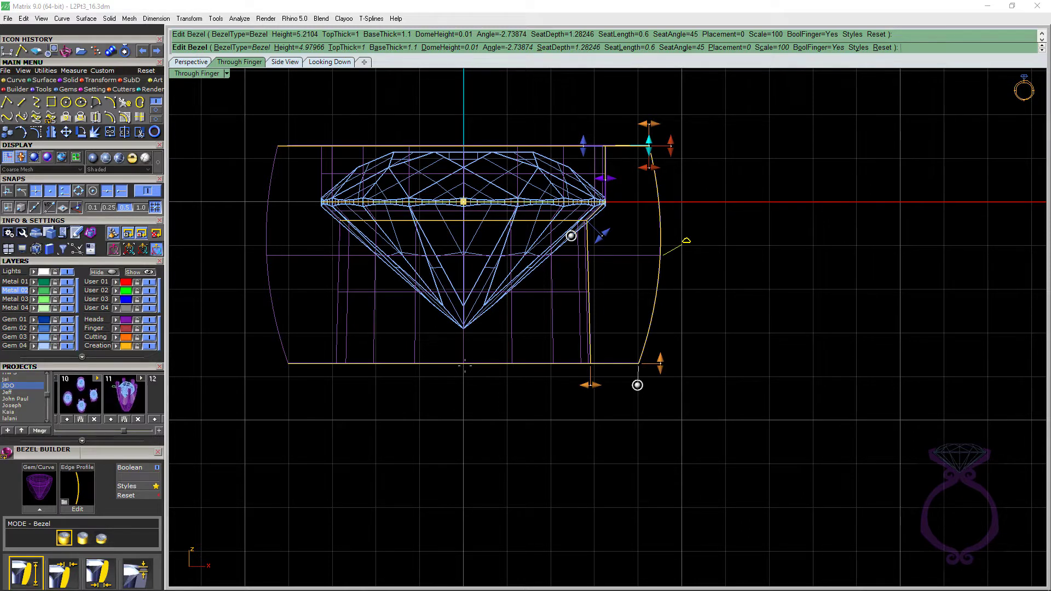
{"action": "left_click_drag", "start_coordinate": [658, 361], "coordinate": [660, 374]}
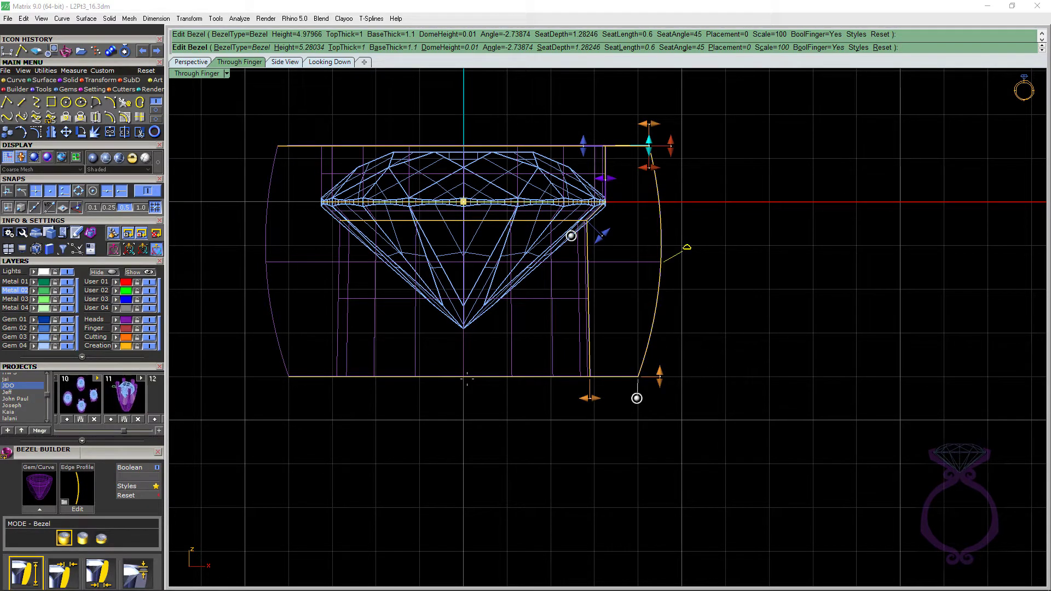
Reduce the bezel's top thickness to 0.6 mm.
{"action": "left_click", "coordinate": [34, 157]}
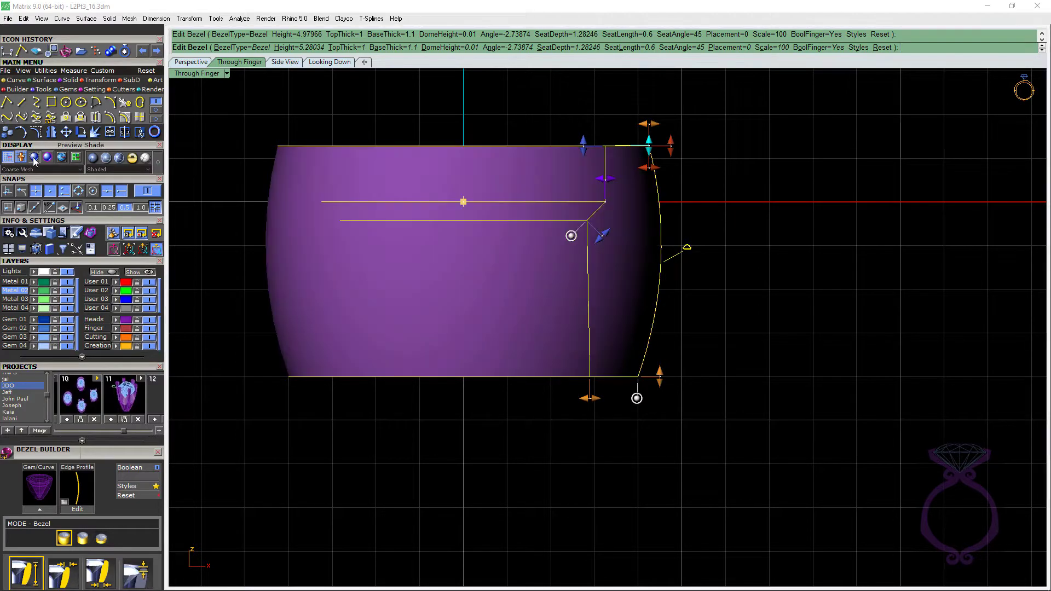
{"action": "left_click", "coordinate": [196, 63]}
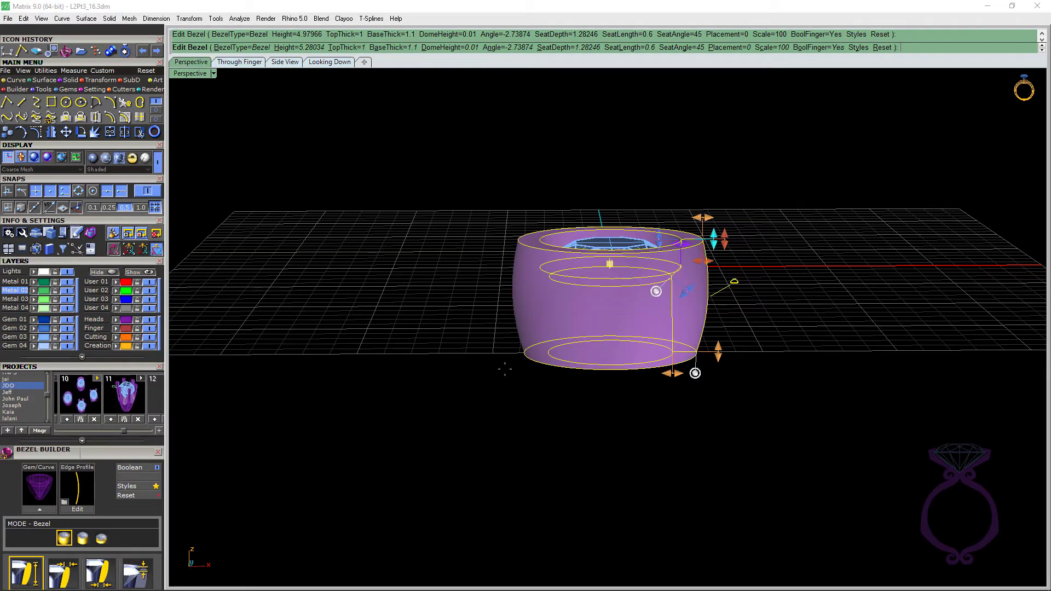
{"action": "right_click_drag", "start_coordinate": [596, 433], "coordinate": [602, 433]}
{"action": "scroll", "coordinate": [786, 300], "scroll_direction": "up", "scroll_amount": 5}
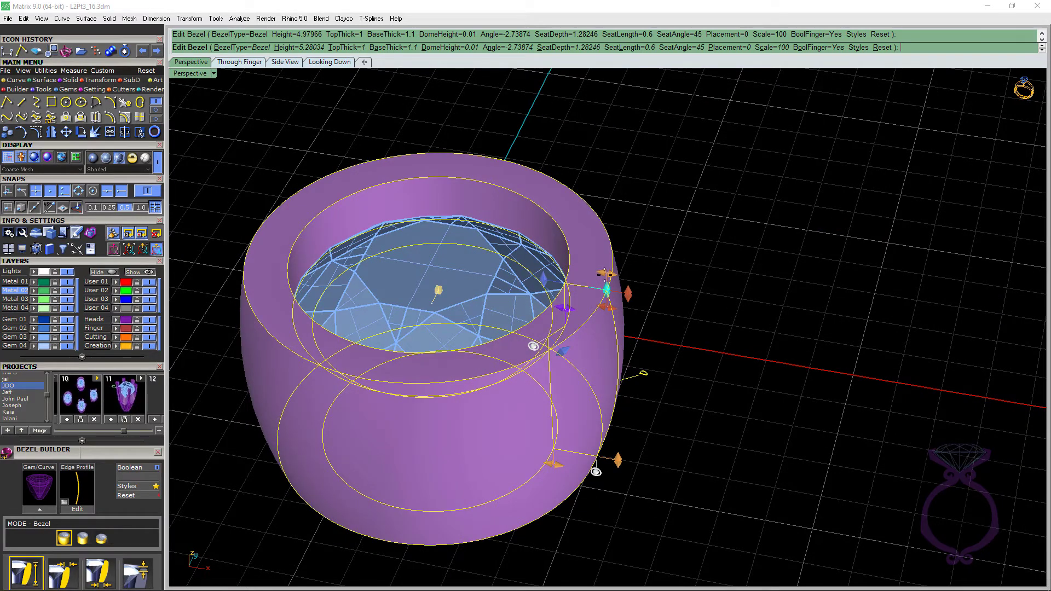
{"action": "mouse_move", "coordinate": [607, 273]}
{"action": "left_click_drag", "start_coordinate": [604, 272], "coordinate": [596, 274]}
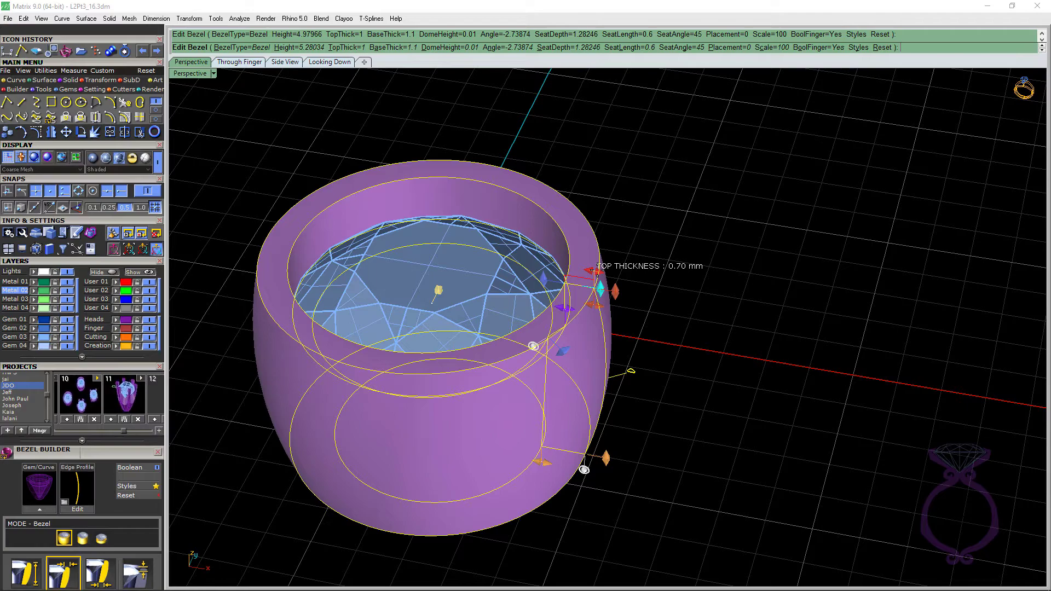
{"action": "left_click_drag", "start_coordinate": [597, 272], "coordinate": [593, 268]}
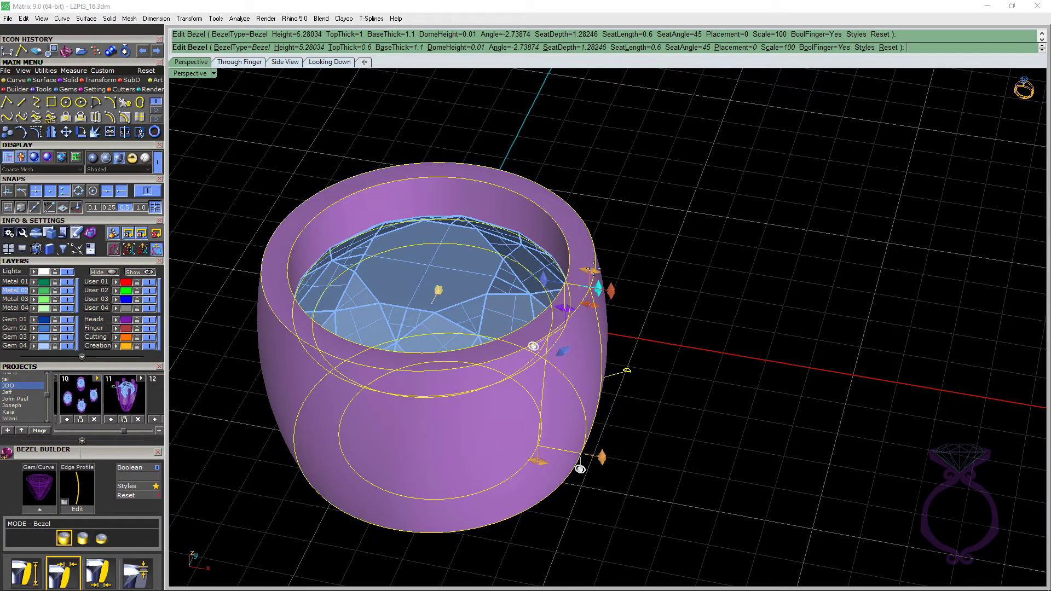
Taper the bezel's side angle to about -8.2° and finish editing the bezel.
{"action": "scroll", "coordinate": [674, 262], "scroll_direction": "down", "scroll_amount": 5}
{"action": "right_click_drag", "start_coordinate": [664, 357], "coordinate": [736, 290]}
{"action": "mouse_move", "coordinate": [649, 372]}
{"action": "left_mouse_down"}
{"action": "mouse_move", "coordinate": [647, 301]}
{"action": "mouse_move", "coordinate": [615, 366]}
{"action": "mouse_move", "coordinate": [633, 372]}
{"action": "left_mouse_up"}
{"action": "right_click_drag", "start_coordinate": [737, 334], "coordinate": [708, 419]}
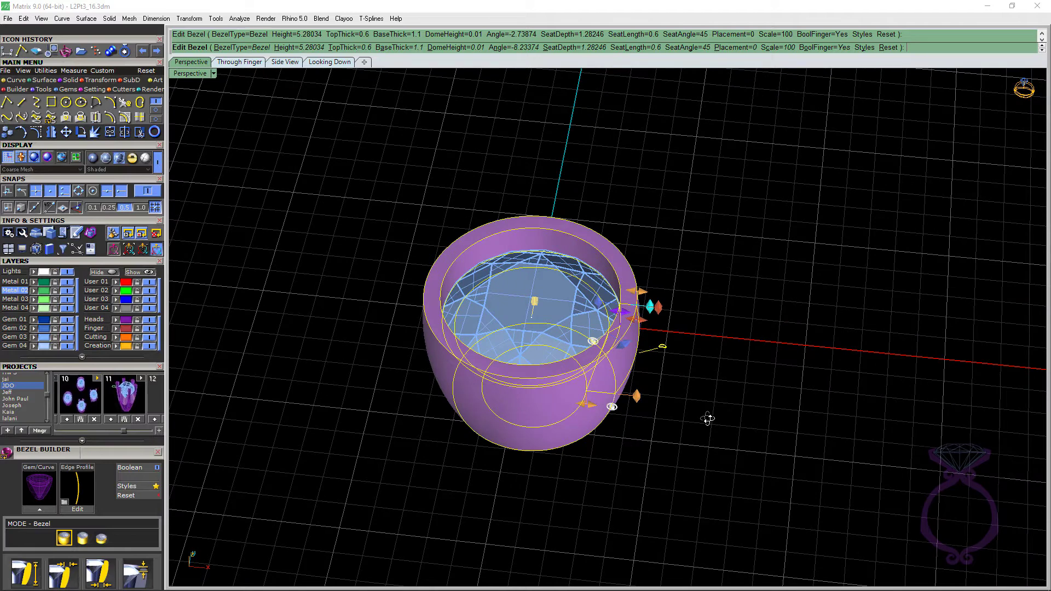
{"action": "right_click", "coordinate": [707, 418]}
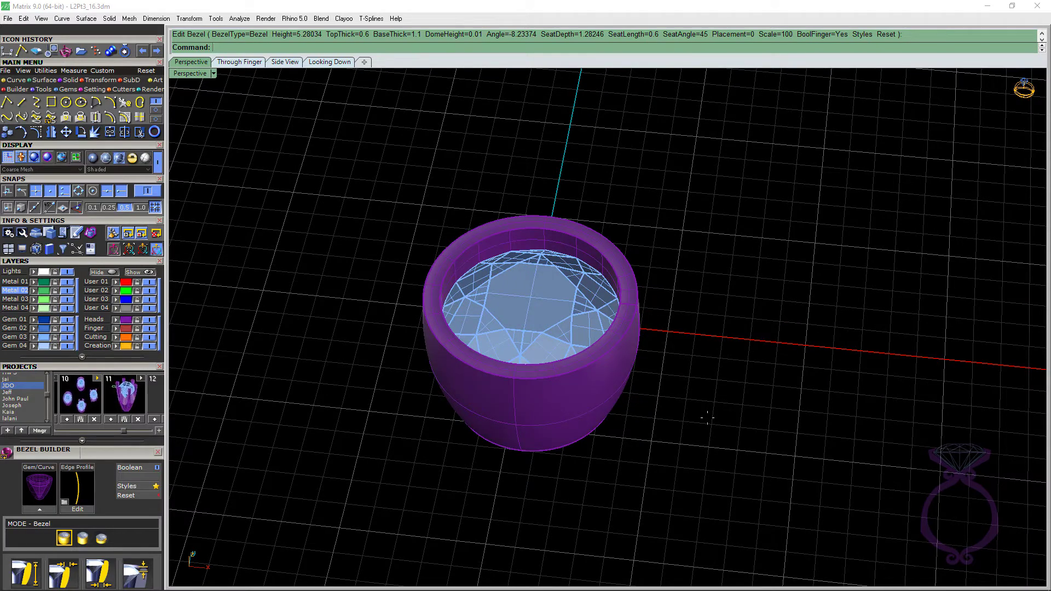
Start Bezel Cutter on the diamond and set the number of cutters to 12.
{"action": "left_click", "coordinate": [554, 332]}
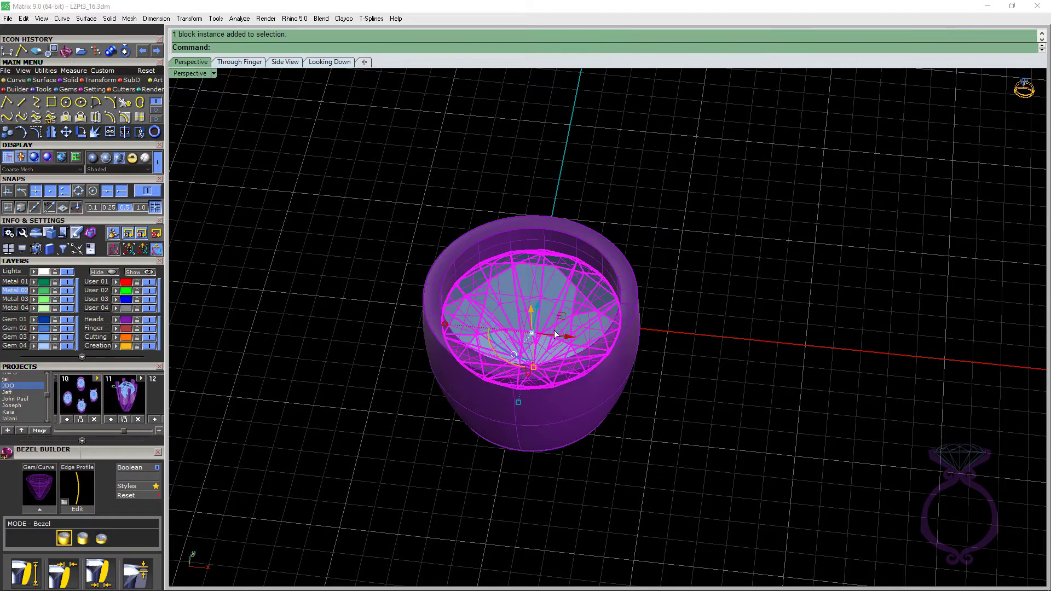
{"action": "key", "text": "F6"}
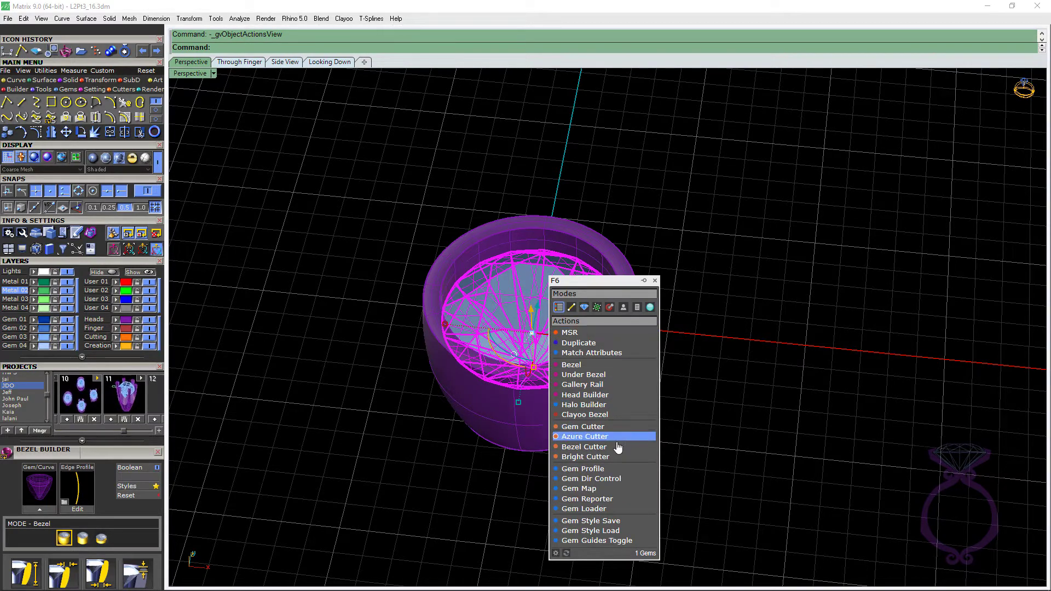
{"action": "left_click", "coordinate": [558, 447]}
{"action": "scroll", "coordinate": [597, 365], "scroll_direction": "down", "scroll_amount": 4}
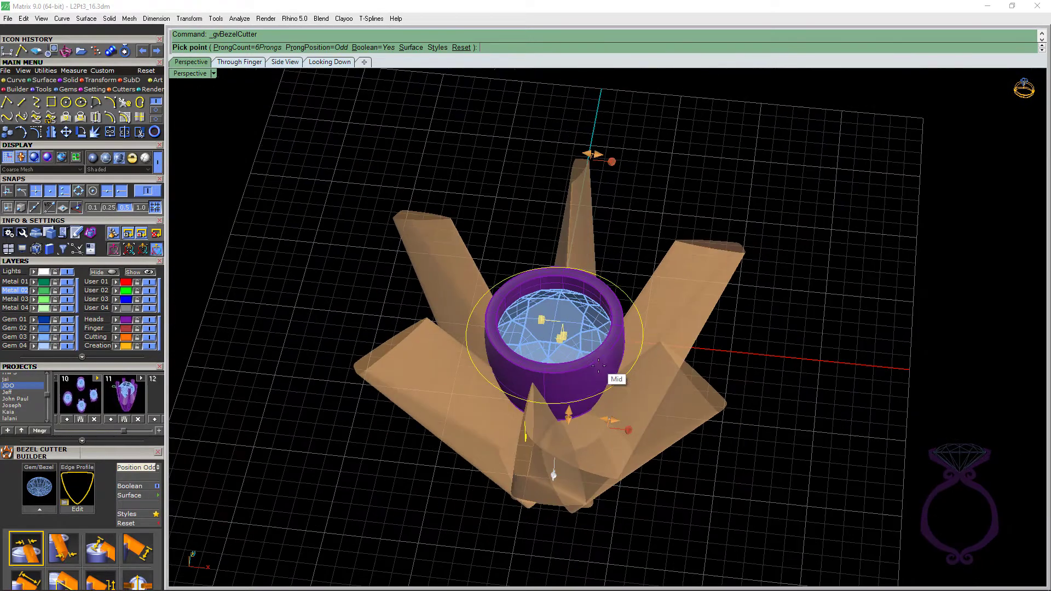
{"action": "mouse_move", "coordinate": [584, 380]}
{"action": "right_mouse_down"}
{"action": "mouse_move", "coordinate": [547, 364]}
{"action": "mouse_move", "coordinate": [573, 365]}
{"action": "right_mouse_up"}
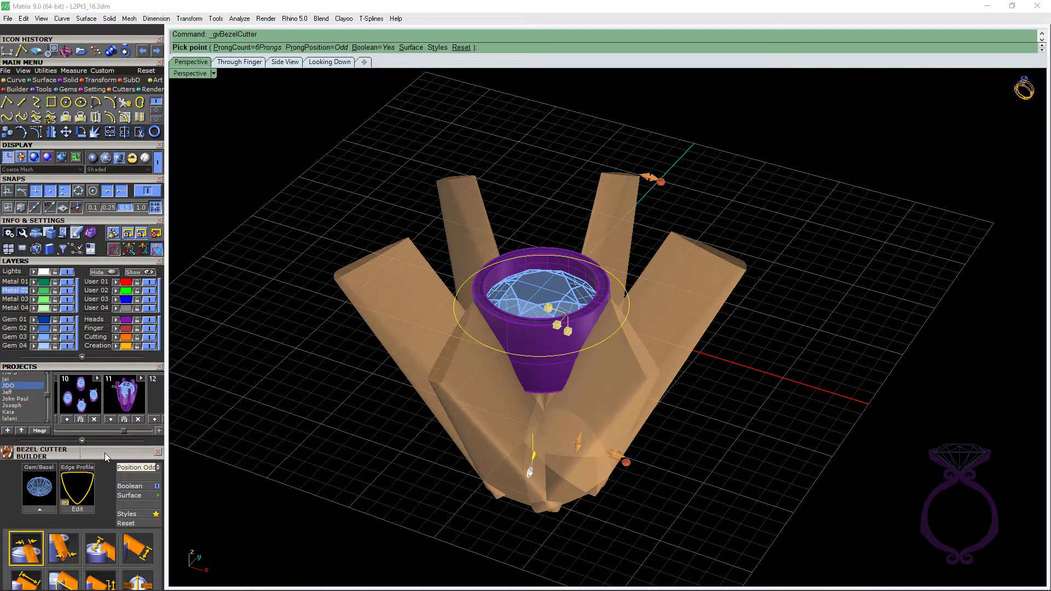
{"action": "left_click_drag", "start_coordinate": [103, 452], "coordinate": [155, 252]}
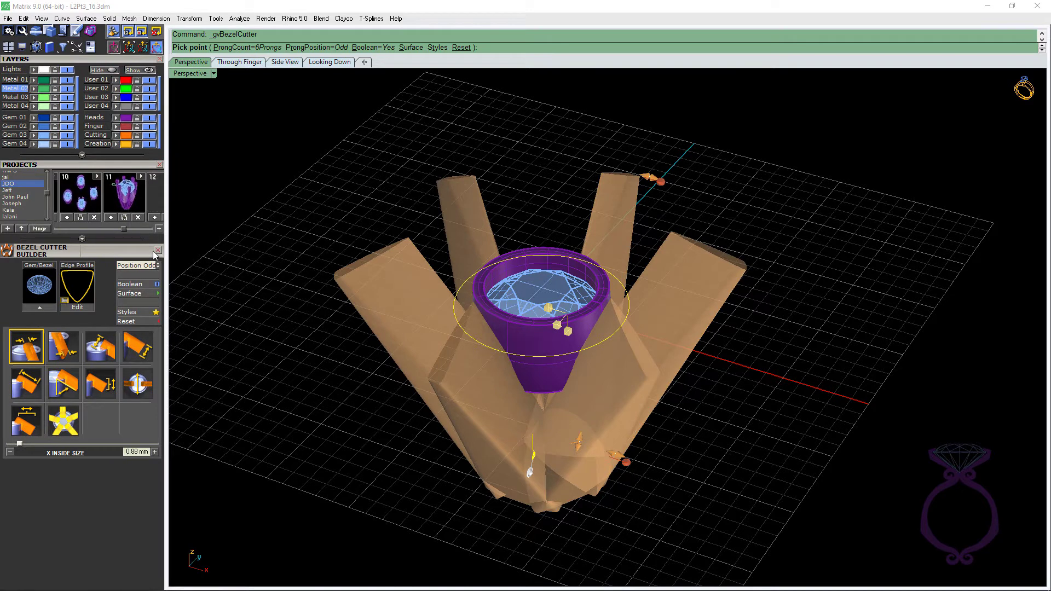
{"action": "left_click", "coordinate": [70, 432]}
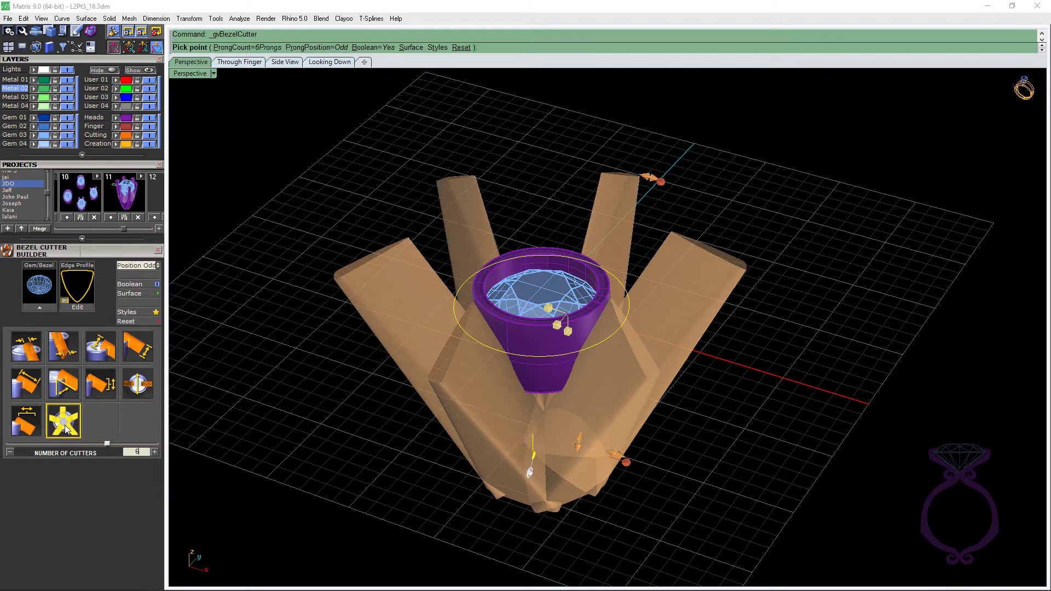
{"action": "left_click_drag", "start_coordinate": [107, 443], "coordinate": [156, 444]}
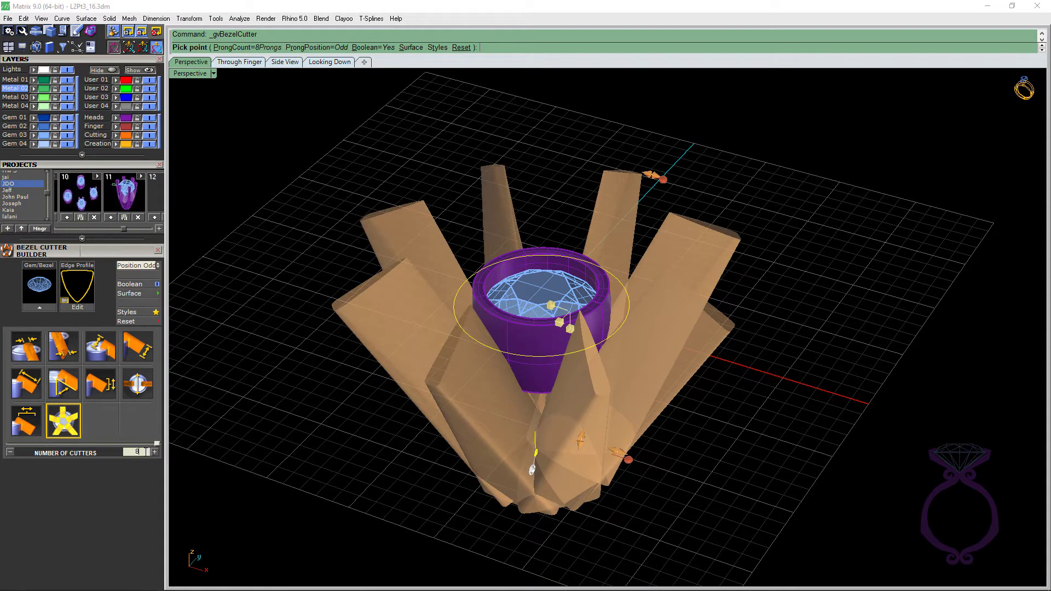
{"action": "left_click", "coordinate": [143, 452]}
{"action": "left_click", "coordinate": [157, 452]}
{"action": "double_click", "coordinate": [155, 452]}
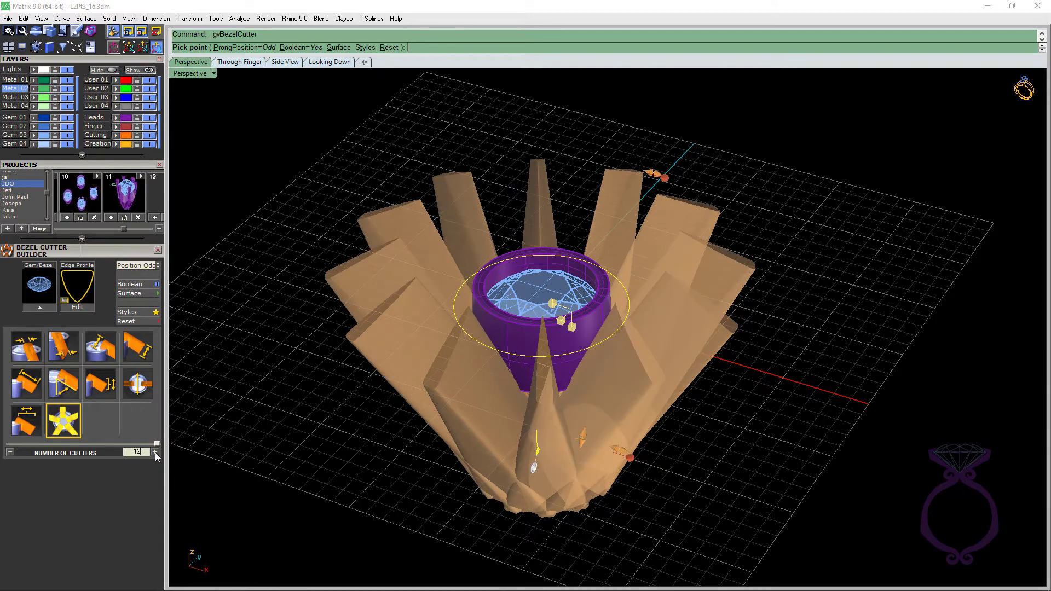
Raise the number of cutters to 14 and set the cutter angle to about 29°.
{"action": "double_click", "coordinate": [156, 452]}
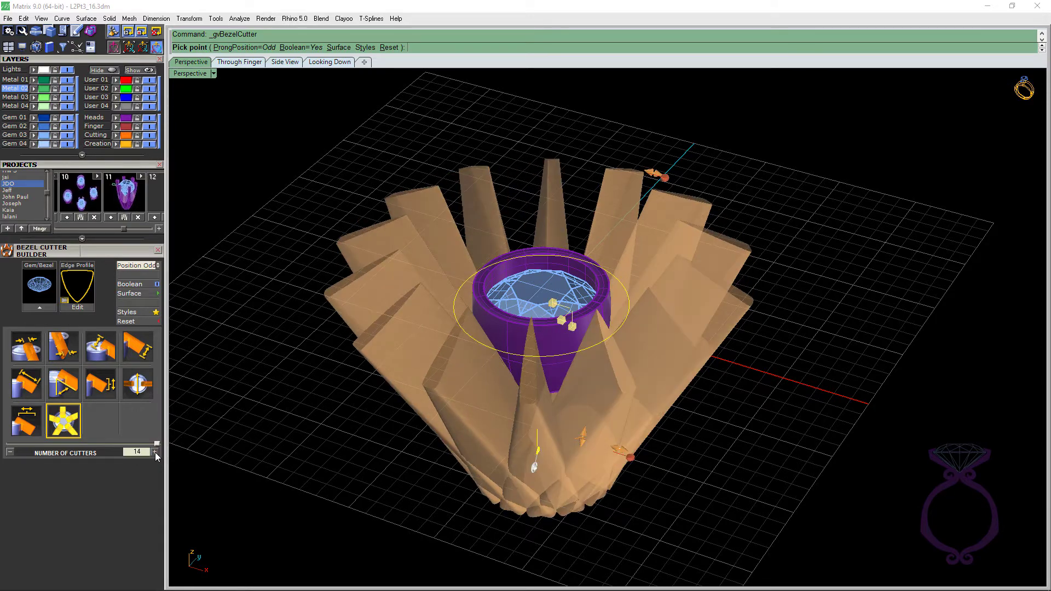
{"action": "right_click_drag", "start_coordinate": [381, 472], "coordinate": [342, 441]}
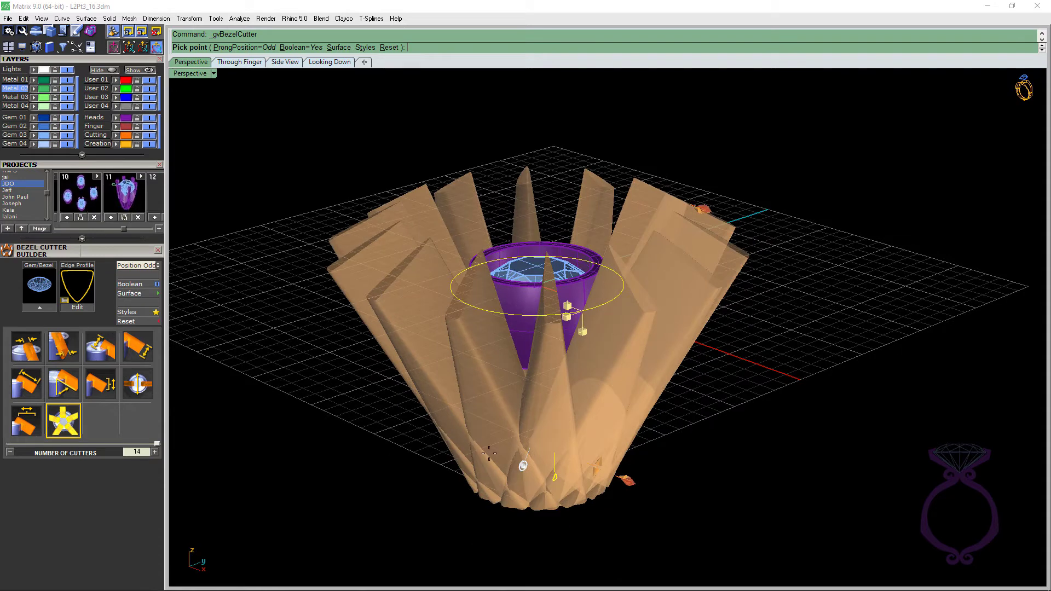
{"action": "left_click_drag", "start_coordinate": [522, 464], "coordinate": [581, 478]}
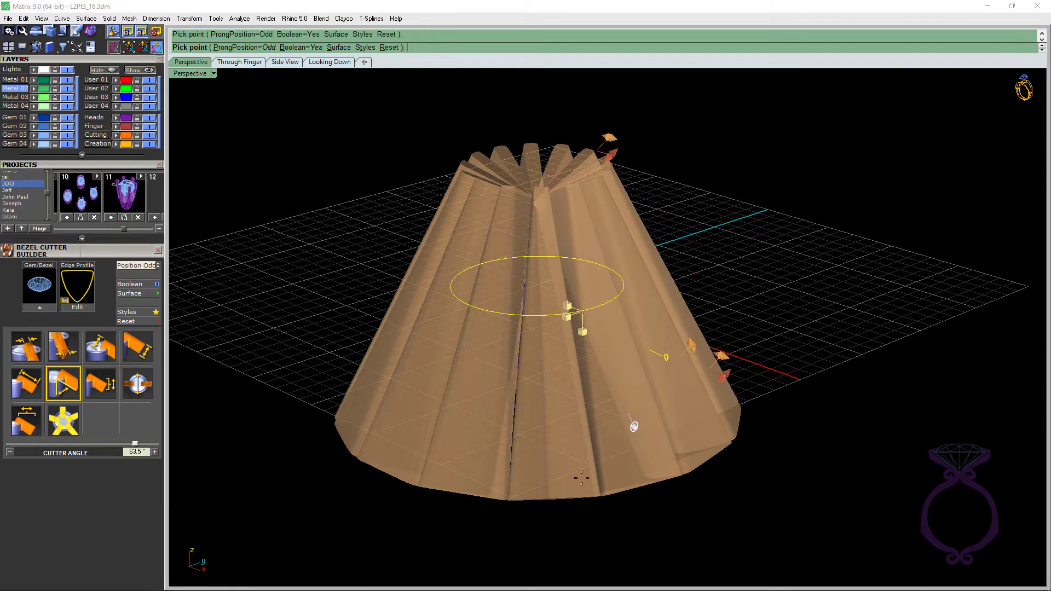
{"action": "right_click_drag", "start_coordinate": [668, 438], "coordinate": [613, 432]}
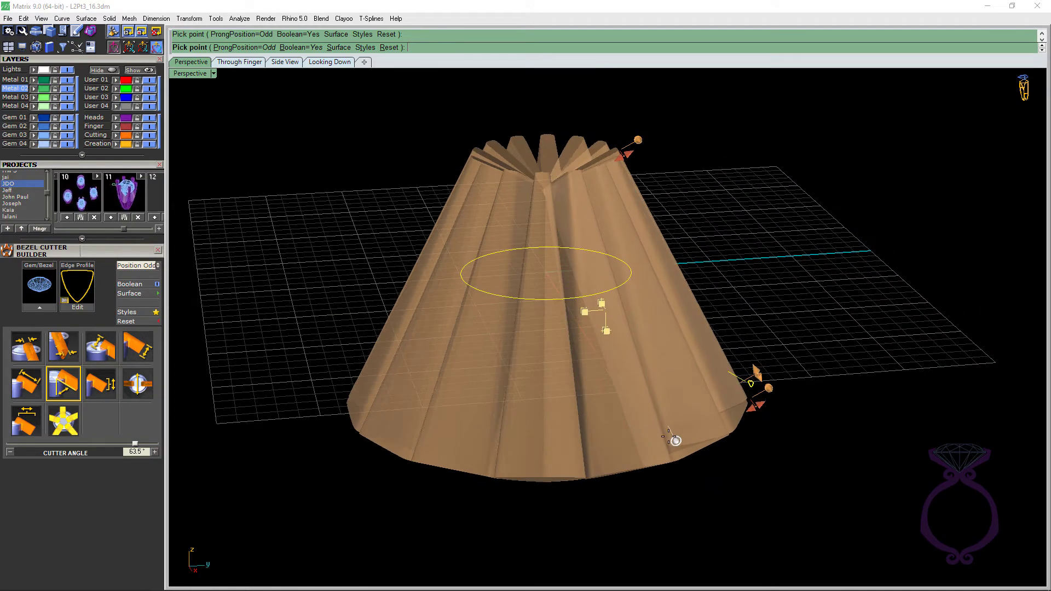
{"action": "left_click_drag", "start_coordinate": [673, 441], "coordinate": [748, 355]}
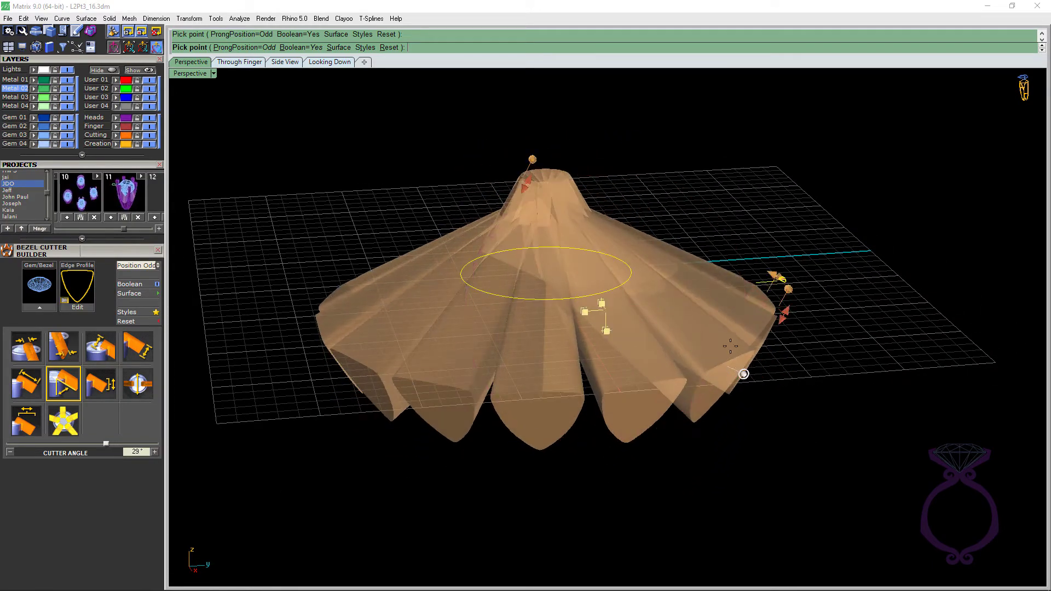
{"action": "right_click_drag", "start_coordinate": [743, 374], "coordinate": [664, 468]}
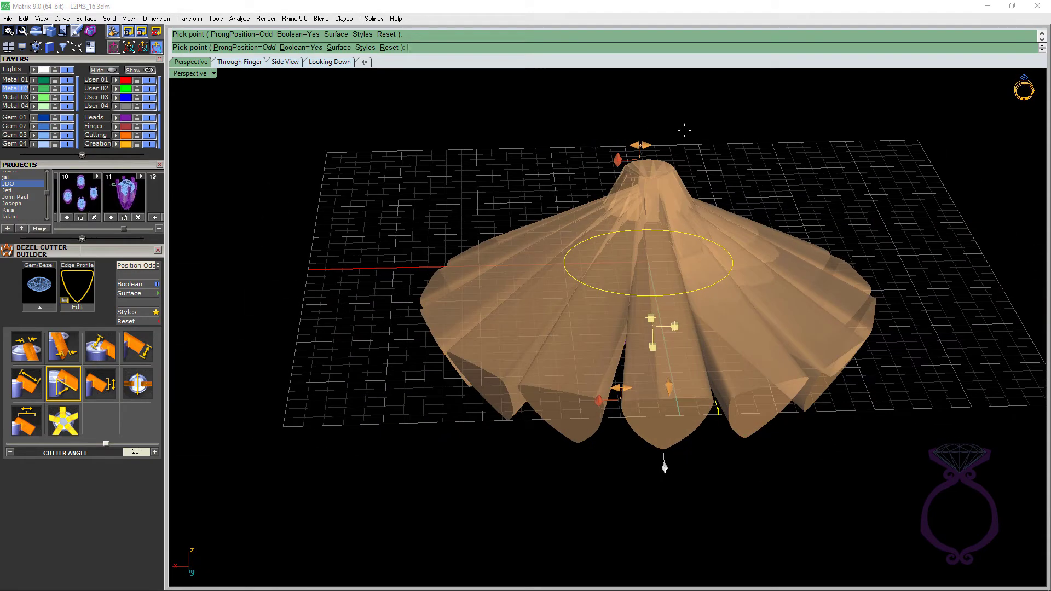
Narrow the cutters' X inside size to 0.1 mm and choose the bezel as the surface to cut out.
{"action": "left_click_drag", "start_coordinate": [639, 145], "coordinate": [659, 155]}
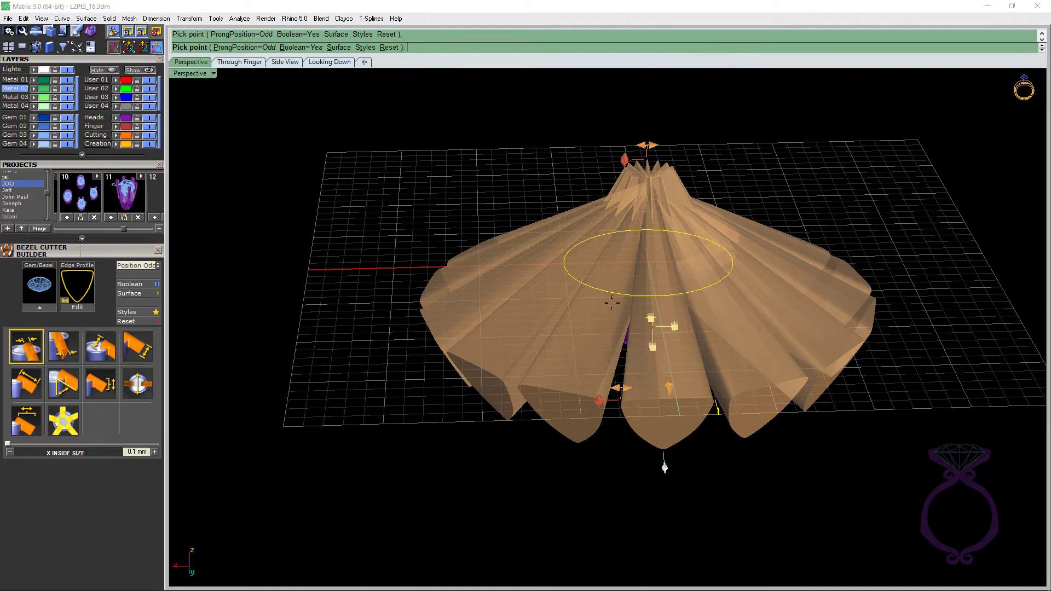
{"action": "right_click_drag", "start_coordinate": [641, 313], "coordinate": [684, 331]}
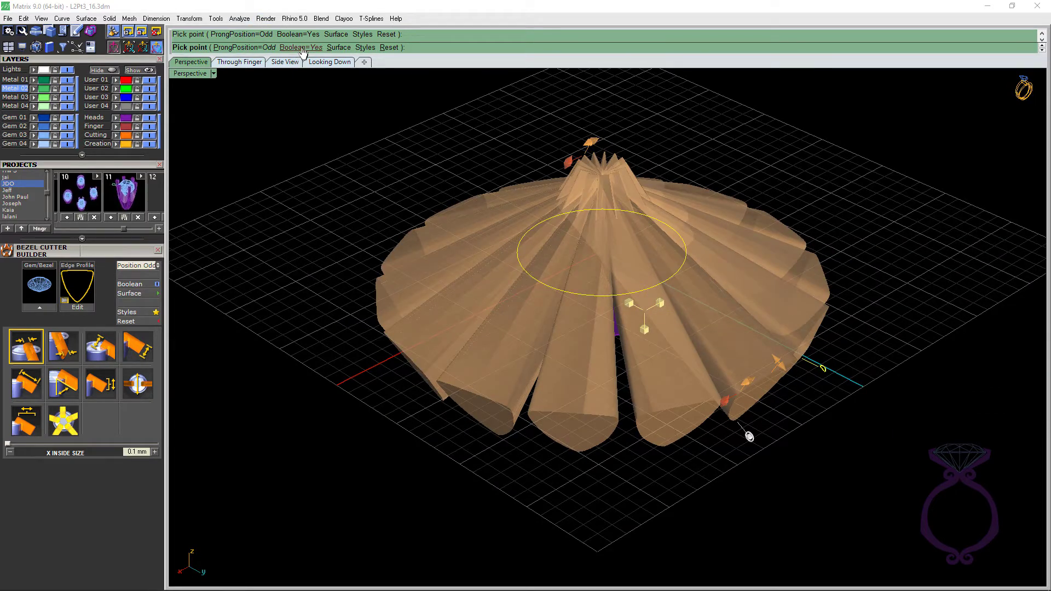
{"action": "left_click", "coordinate": [339, 47]}
{"action": "right_click_drag", "start_coordinate": [644, 431], "coordinate": [570, 319]}
{"action": "left_click", "coordinate": [622, 345]}
{"action": "scroll", "coordinate": [619, 291], "scroll_direction": "up", "scroll_amount": 5}
{"action": "scroll", "coordinate": [619, 291], "scroll_direction": "down", "scroll_amount": 3}
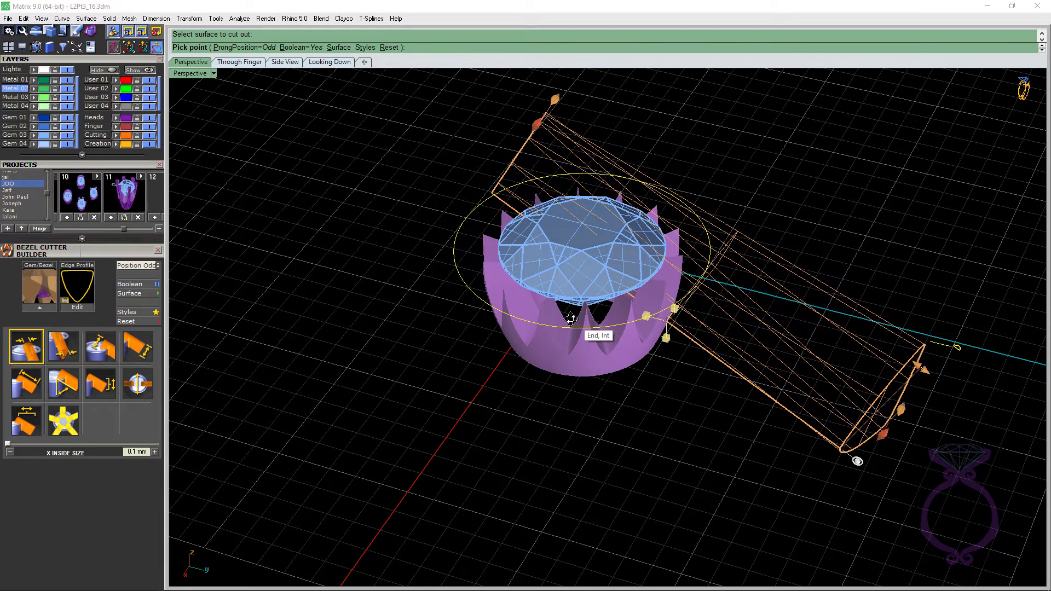
Reduce the number of cutters through the bezel to 2.
{"action": "left_click", "coordinate": [64, 421]}
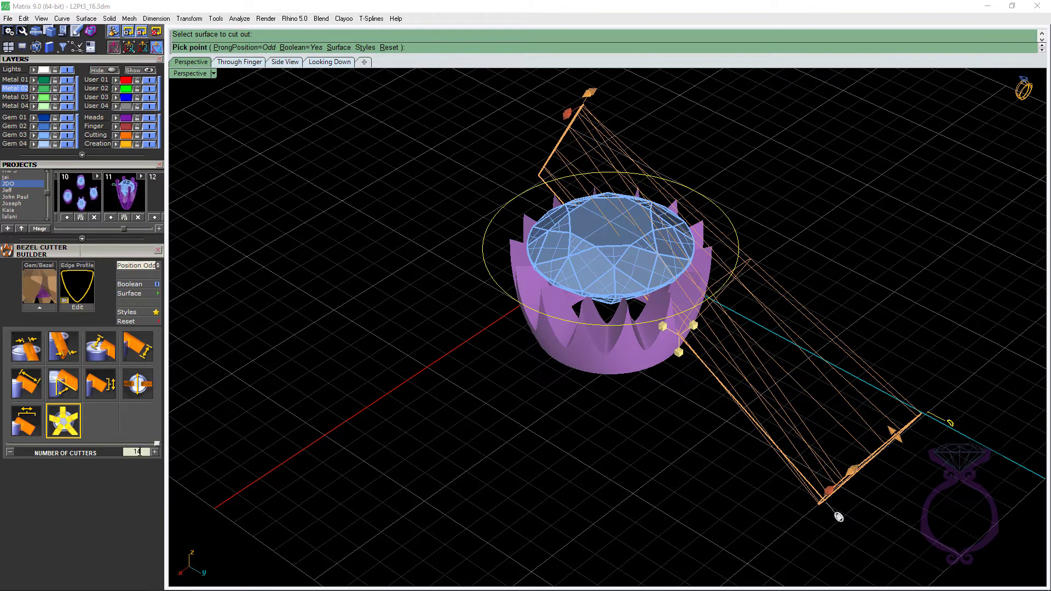
{"action": "left_click_drag", "start_coordinate": [157, 443], "coordinate": [109, 444]}
{"action": "left_click", "coordinate": [148, 444]}
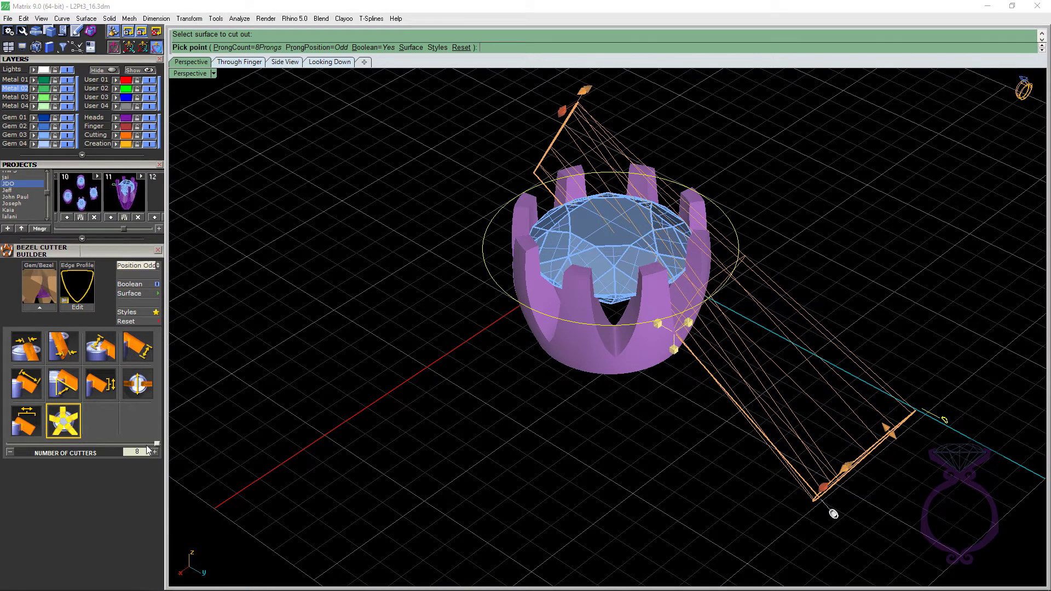
{"action": "left_click_drag", "start_coordinate": [157, 443], "coordinate": [7, 444]}
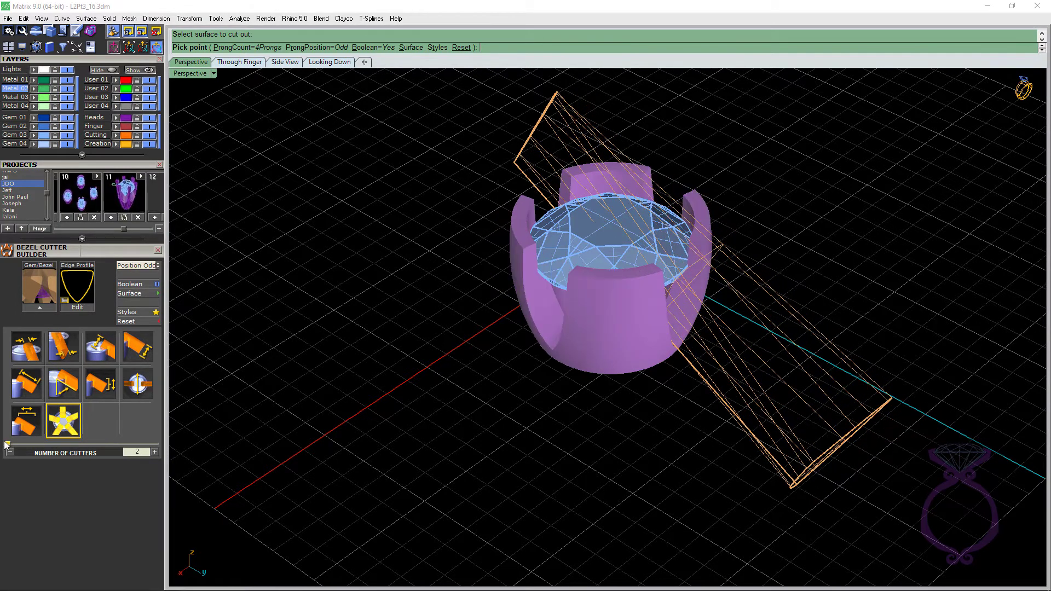
{"action": "right_click_drag", "start_coordinate": [430, 428], "coordinate": [548, 393]}
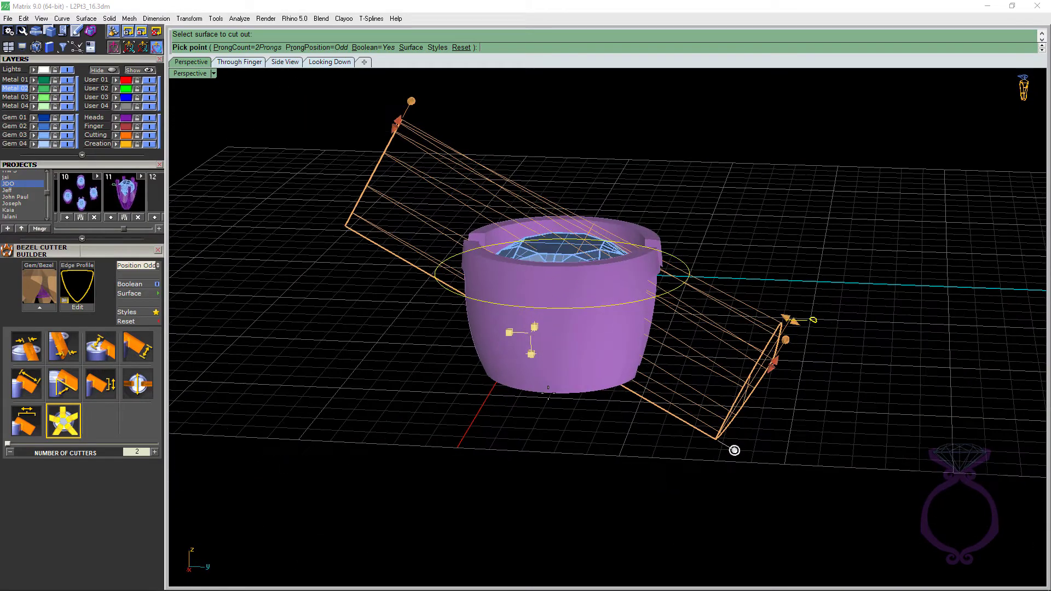
Level the cutters to an angle of 0° and move them outward to a Y offset of about 9.38 mm.
{"action": "left_click_drag", "start_coordinate": [735, 450], "coordinate": [720, 342]}
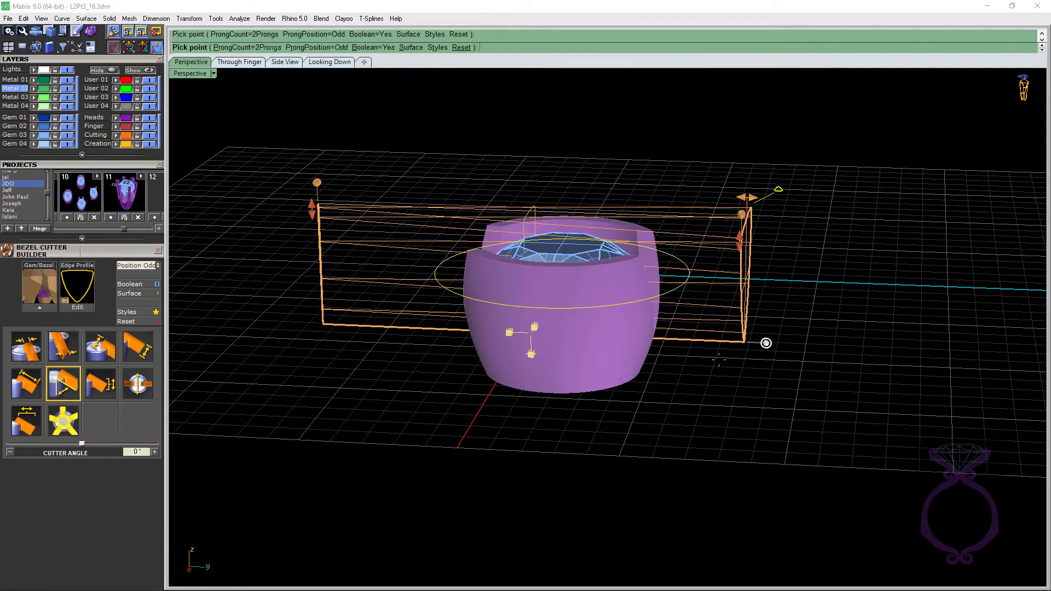
{"action": "right_click_drag", "start_coordinate": [720, 342], "coordinate": [774, 362]}
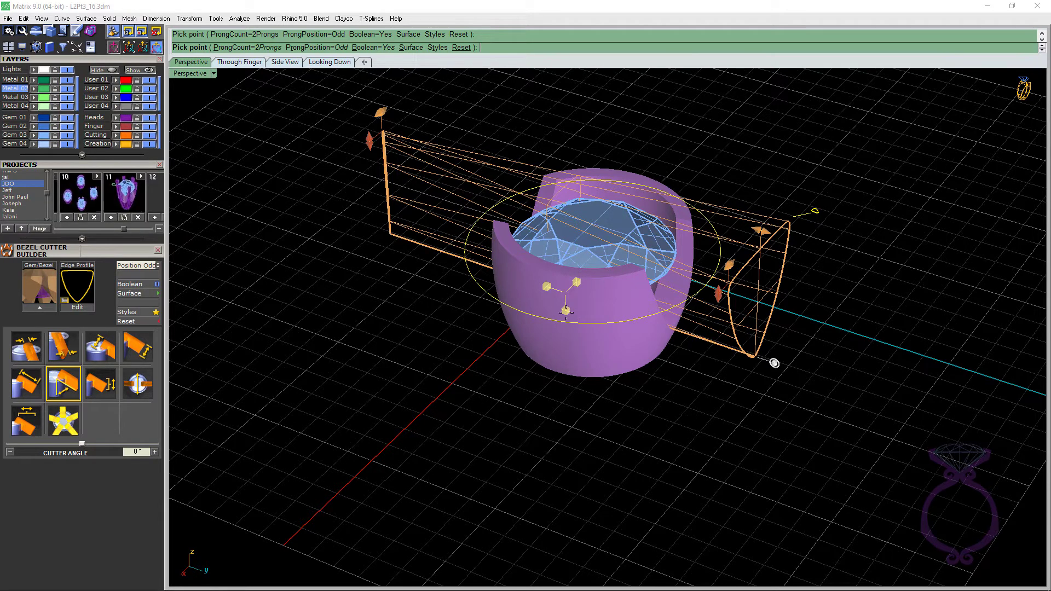
{"action": "left_click_drag", "start_coordinate": [774, 363], "coordinate": [1032, 450]}
{"action": "left_click_drag", "start_coordinate": [792, 400], "coordinate": [796, 402]}
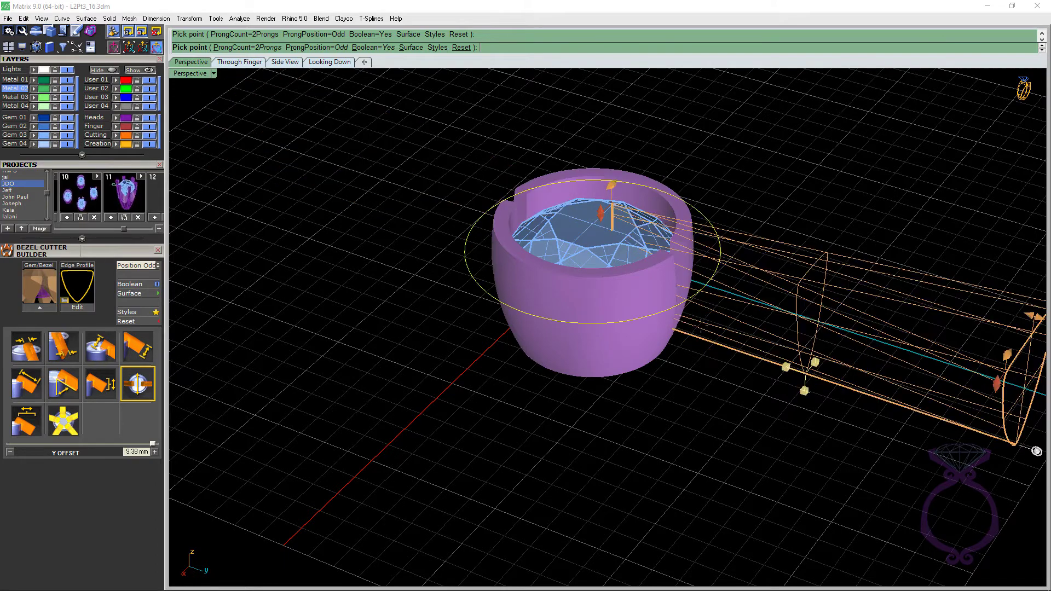
{"action": "right_click_drag", "start_coordinate": [606, 312], "coordinate": [573, 321]}
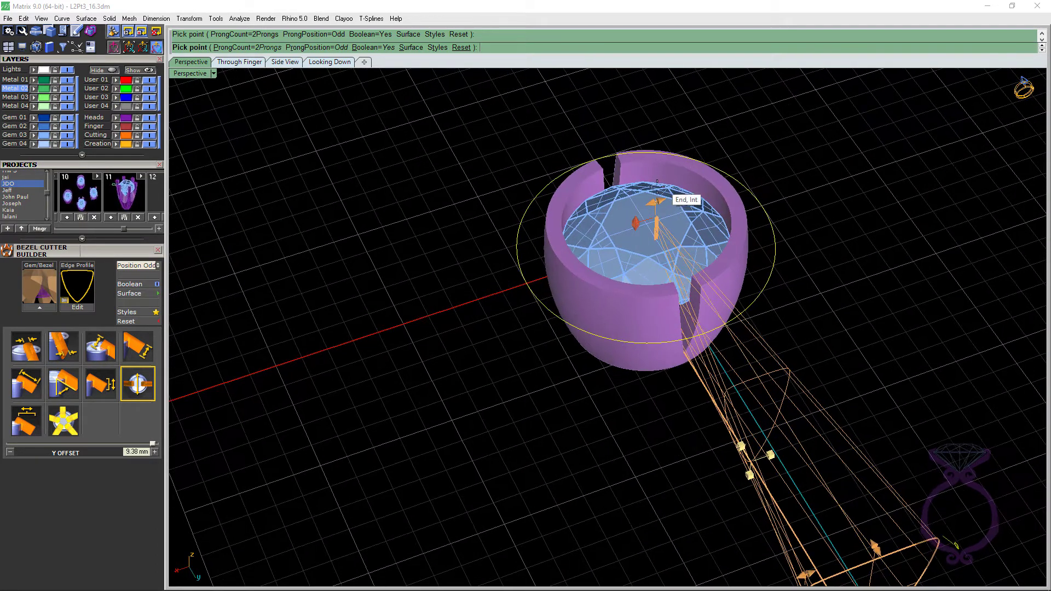
Widen the inner end of the cutters to an X inside size of about 3.54 mm.
{"action": "left_click_drag", "start_coordinate": [656, 202], "coordinate": [572, 220]}
{"action": "mouse_move", "coordinate": [639, 250]}
{"action": "right_mouse_down"}
{"action": "mouse_move", "coordinate": [691, 267]}
{"action": "mouse_move", "coordinate": [646, 282]}
{"action": "mouse_move", "coordinate": [688, 297]}
{"action": "mouse_move", "coordinate": [631, 243]}
{"action": "mouse_move", "coordinate": [630, 257]}
{"action": "right_mouse_up"}
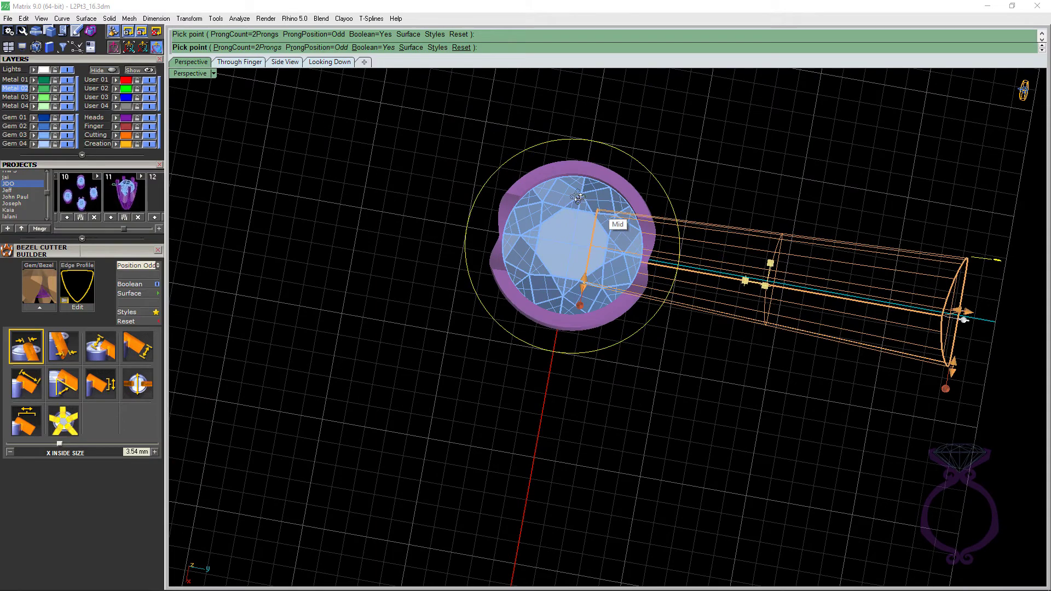
{"action": "right_click_drag", "start_coordinate": [597, 210], "coordinate": [539, 163]}
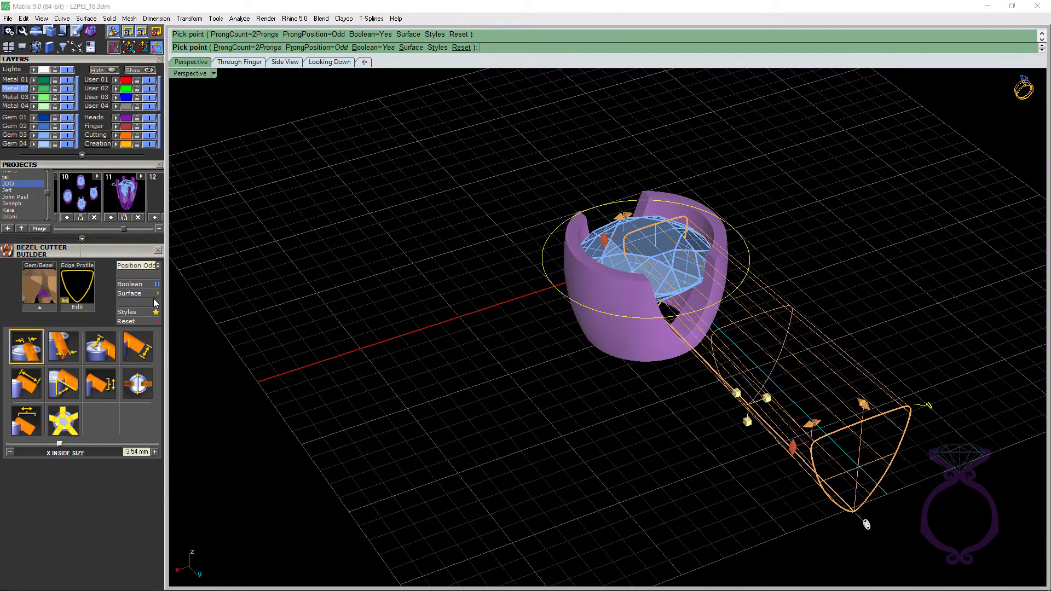
Replace the cutters' edge profile with the round-bottomed bezel 002 shape.
{"action": "left_click", "coordinate": [85, 299]}
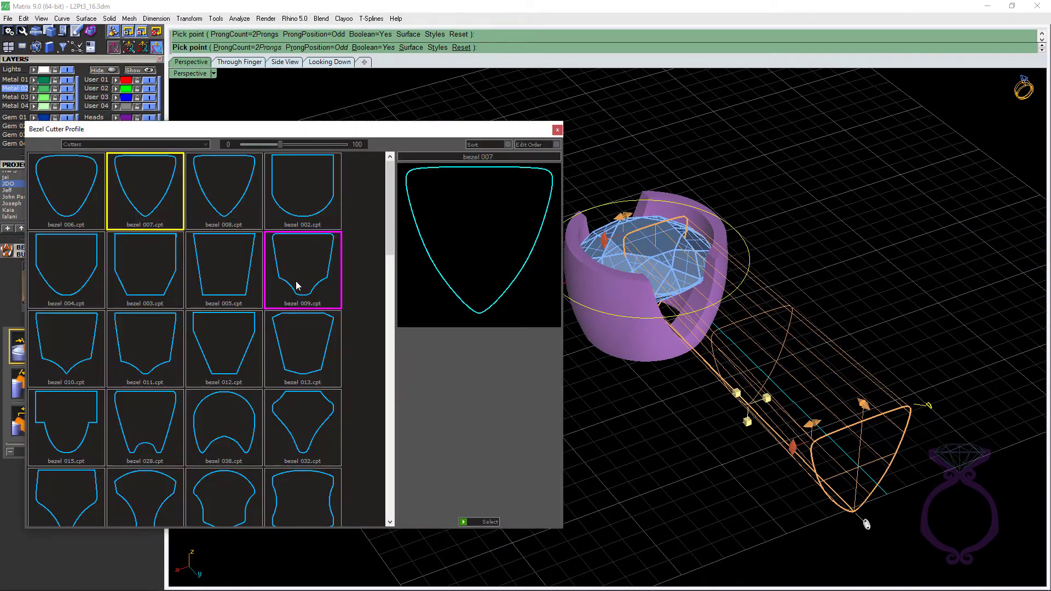
{"action": "left_click", "coordinate": [299, 212]}
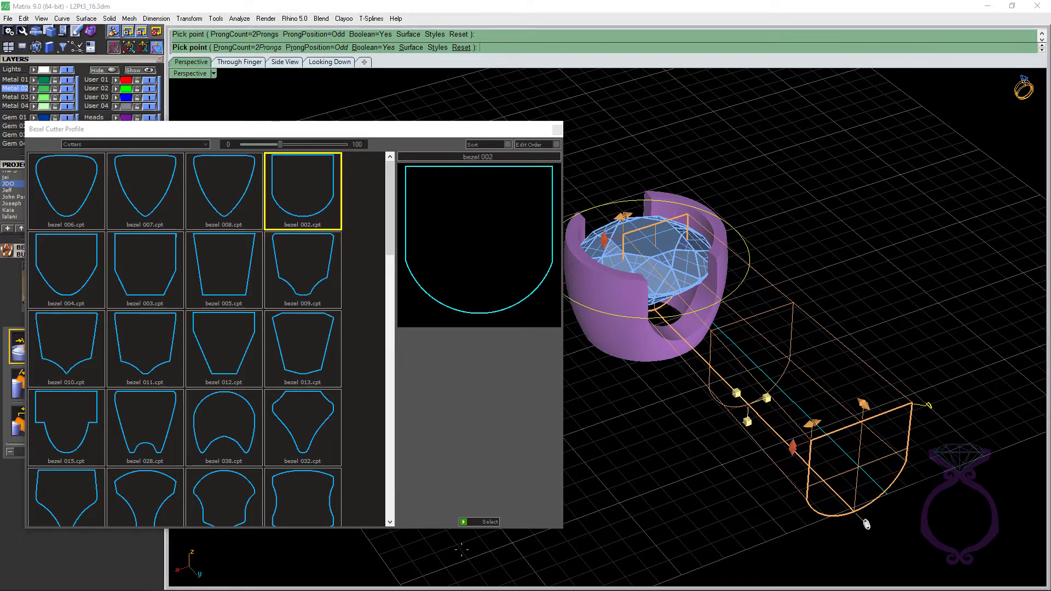
{"action": "left_click", "coordinate": [468, 522]}
{"action": "right_click_drag", "start_coordinate": [524, 497], "coordinate": [556, 435]}
{"action": "scroll", "coordinate": [728, 362], "scroll_direction": "up", "scroll_amount": 3}
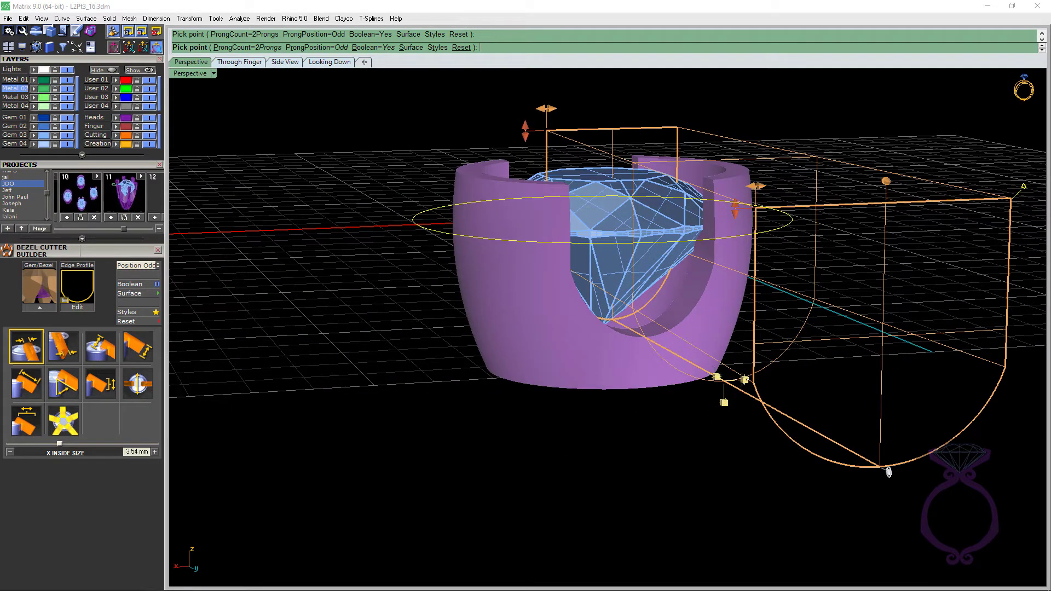
Raise the cutters to a Z offset of about -2.26 mm and apply the cut to the bezel.
{"action": "left_click_drag", "start_coordinate": [744, 379], "coordinate": [744, 365]}
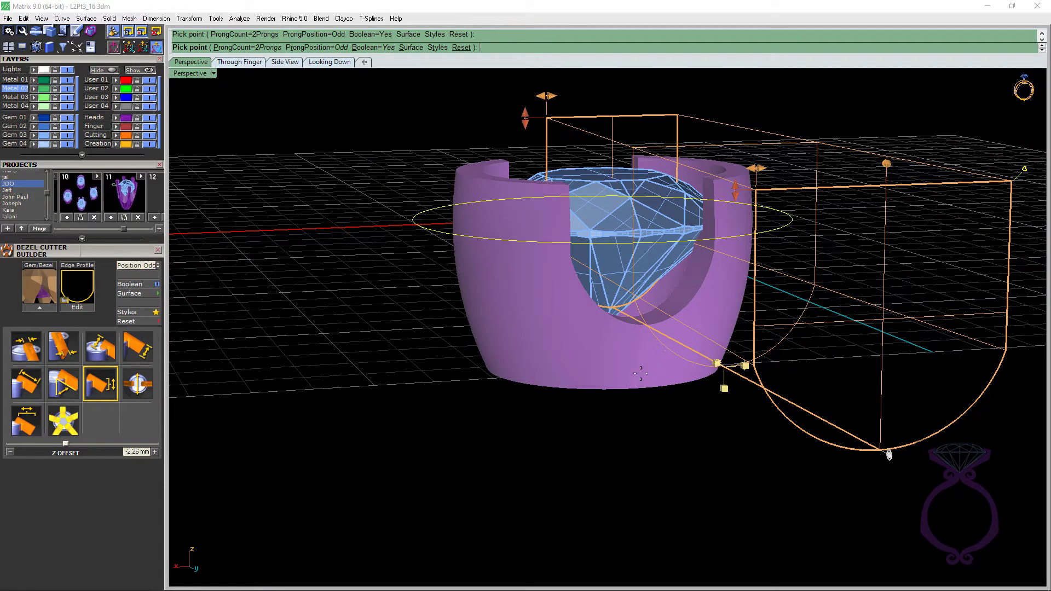
{"action": "right_click_drag", "start_coordinate": [544, 322], "coordinate": [669, 398]}
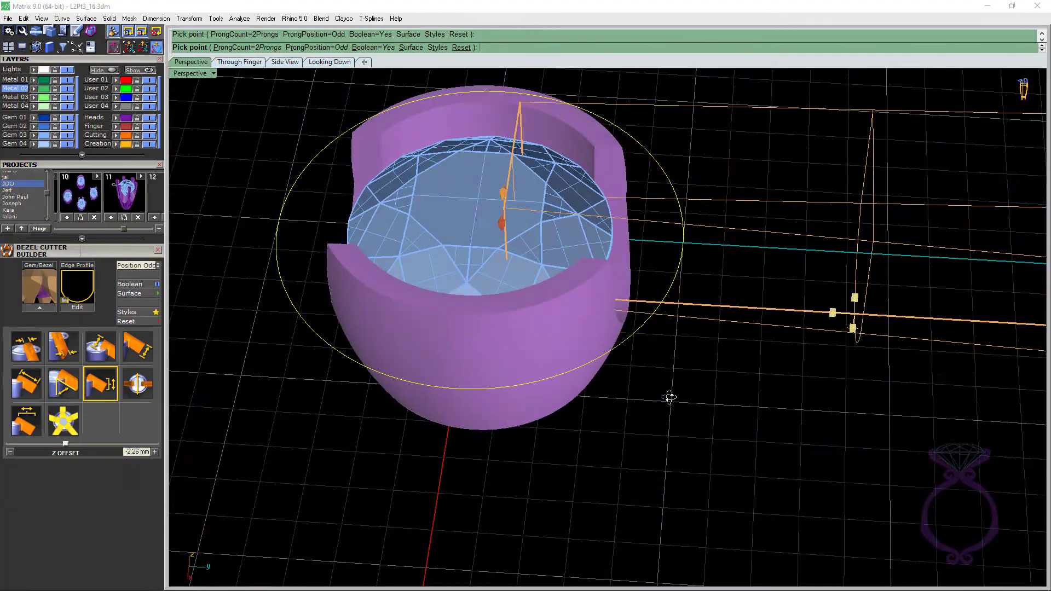
{"action": "right_click", "coordinate": [658, 442]}
{"action": "scroll", "coordinate": [596, 391], "scroll_direction": "down", "scroll_amount": 5}
{"action": "right_click_drag", "start_coordinate": [596, 402], "coordinate": [413, 286]}
{"action": "right_click_drag", "start_coordinate": [409, 278], "coordinate": [538, 337]}
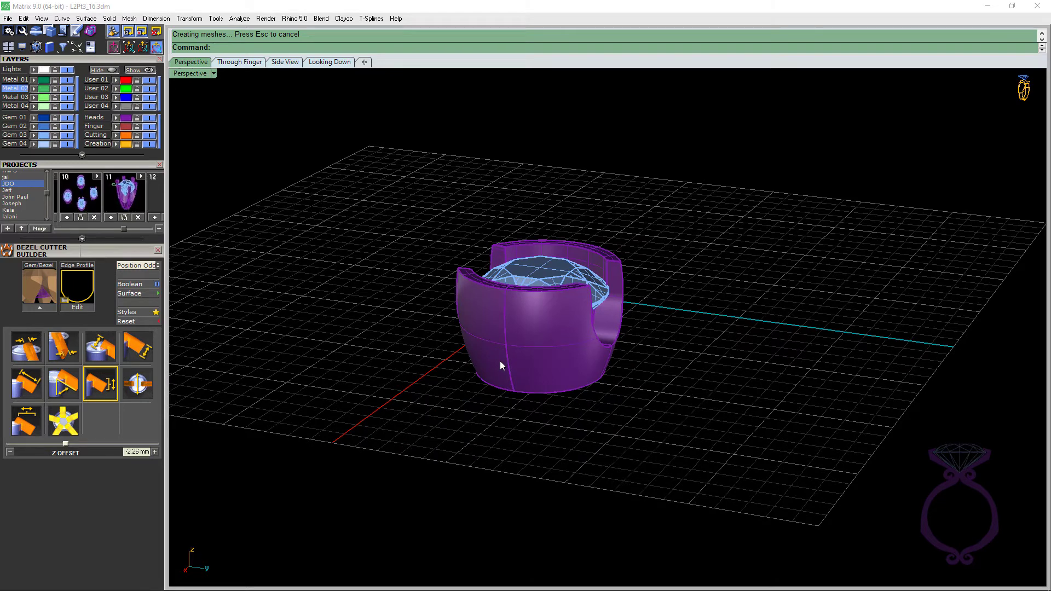
Start Bezel Cutter on the diamond again and set the prong position to Even.
{"action": "left_click", "coordinate": [540, 272]}
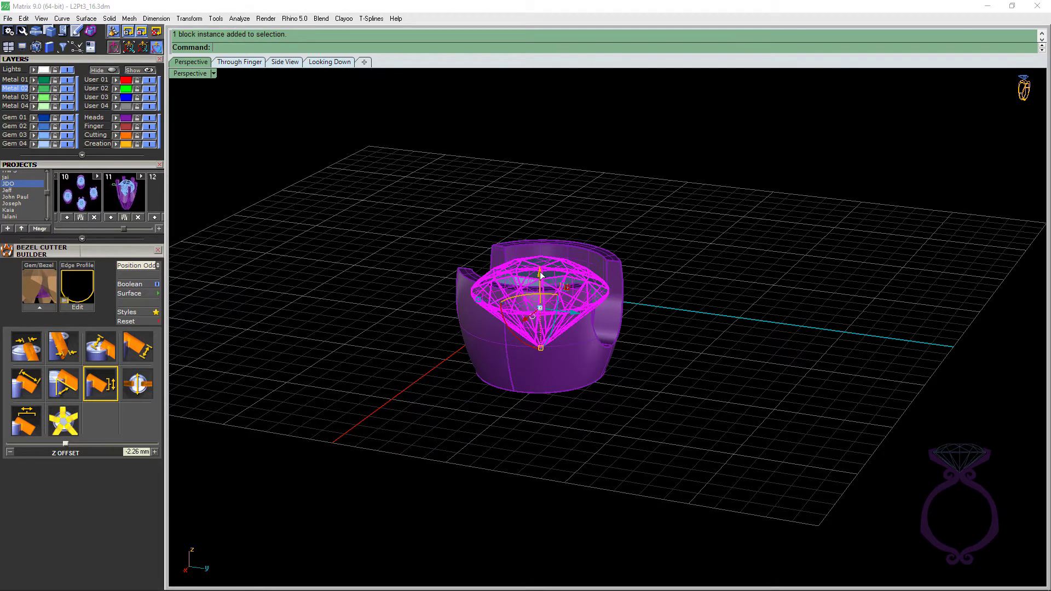
{"action": "key", "text": "F6"}
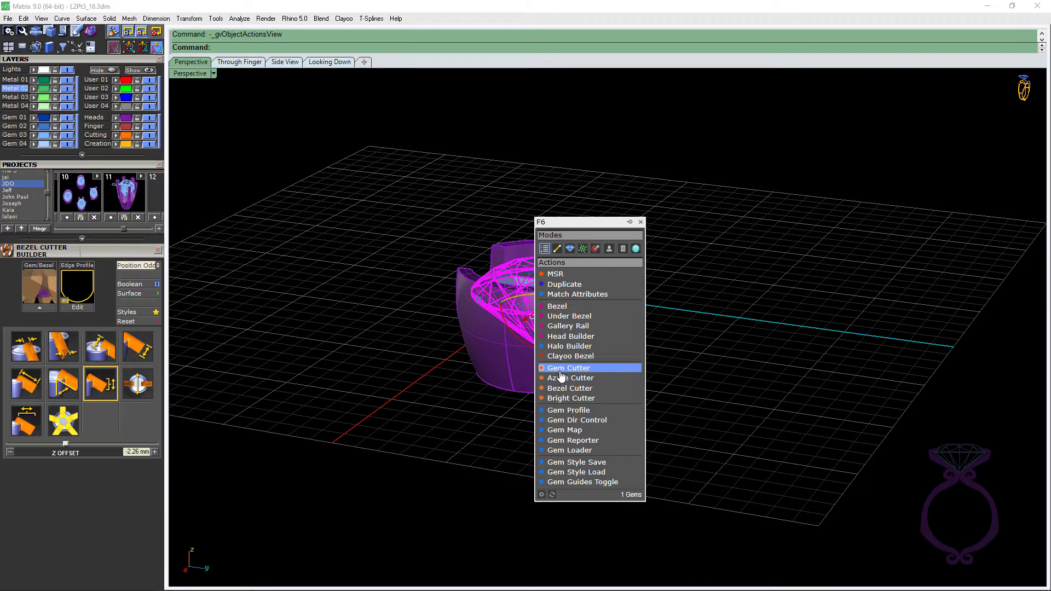
{"action": "left_click", "coordinate": [564, 388]}
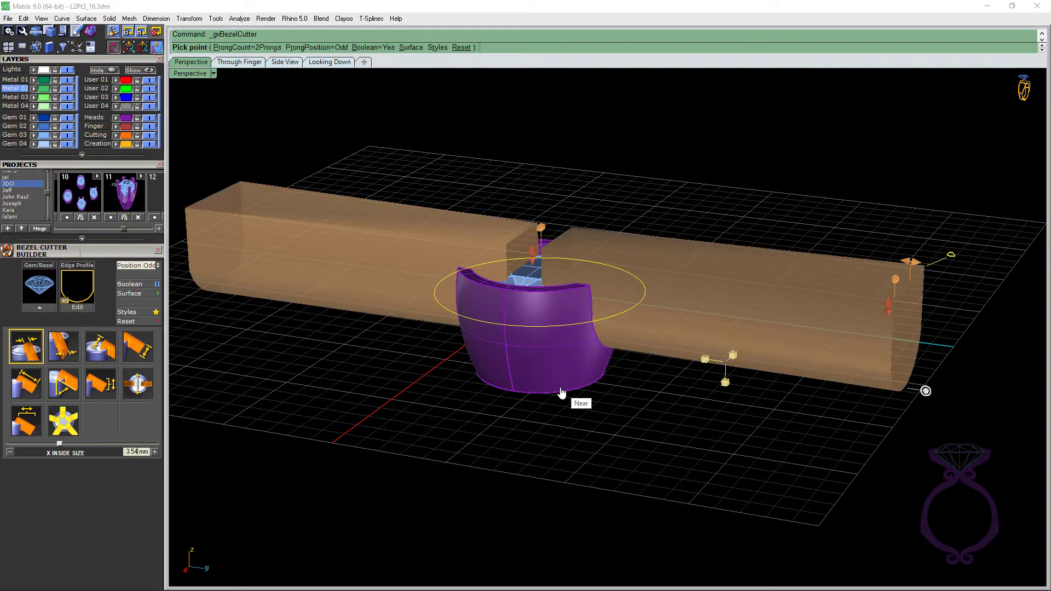
{"action": "left_click", "coordinate": [316, 47]}
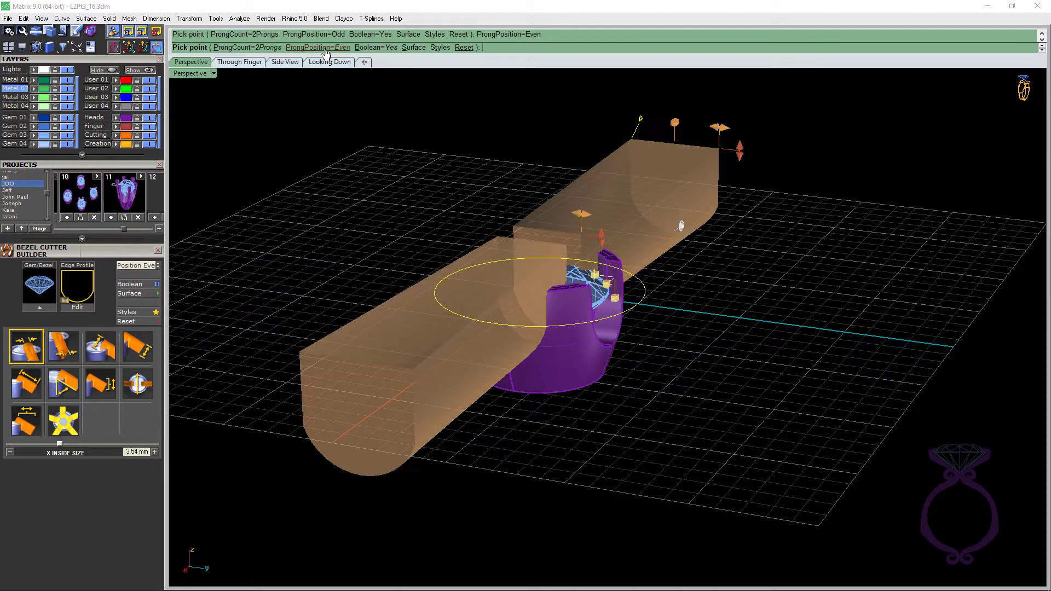
{"action": "right_click_drag", "start_coordinate": [656, 383], "coordinate": [544, 364]}
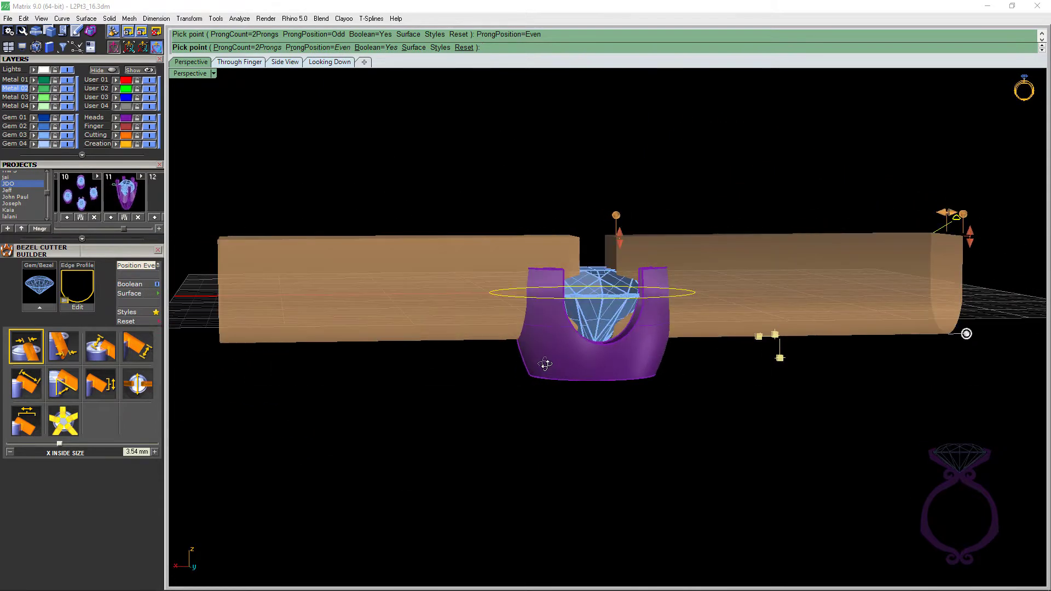
Lower the cutters' tops to a Y inside size of about 2.78 mm and a Y outside size of about 2.34 mm.
{"action": "scroll", "coordinate": [544, 362], "scroll_direction": "down", "scroll_amount": 6}
{"action": "scroll", "coordinate": [771, 289], "scroll_direction": "up", "scroll_amount": 9}
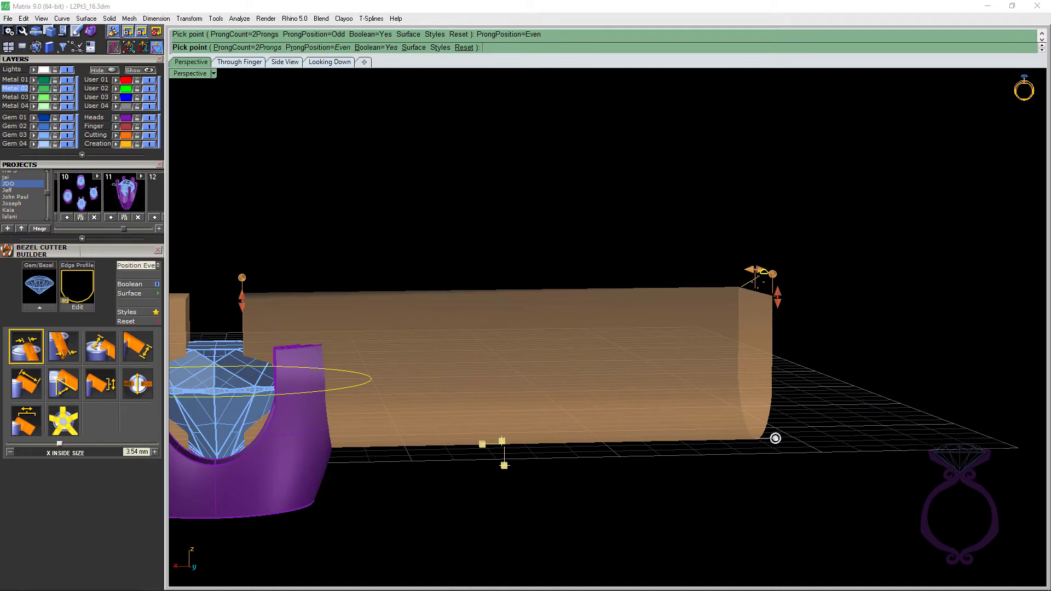
{"action": "scroll", "coordinate": [319, 288], "scroll_direction": "down", "scroll_amount": 4}
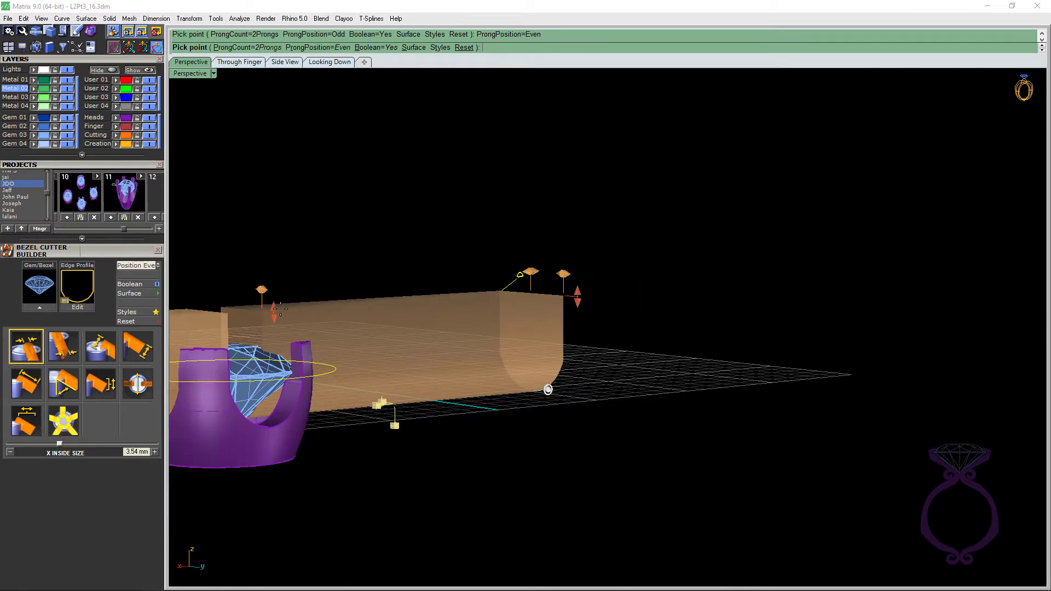
{"action": "left_click_drag", "start_coordinate": [273, 312], "coordinate": [276, 367]}
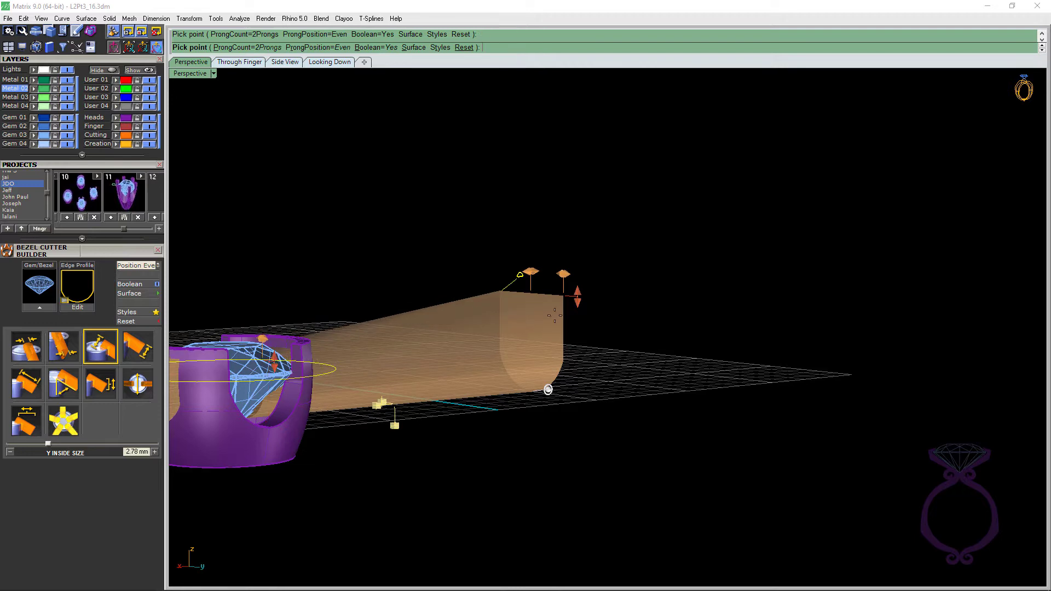
{"action": "left_click_drag", "start_coordinate": [577, 298], "coordinate": [570, 347]}
Choose the already notched bezel as the surface for the second pair of cutters to cut out.
{"action": "right_click_drag", "start_coordinate": [645, 365], "coordinate": [474, 289]}
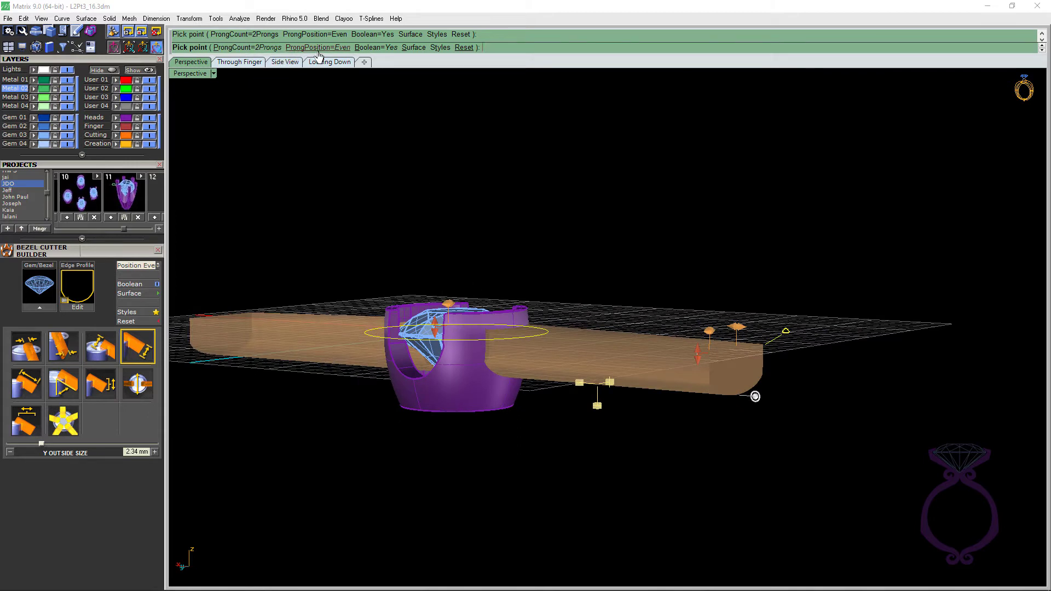
{"action": "left_click", "coordinate": [413, 47]}
{"action": "left_click", "coordinate": [477, 399]}
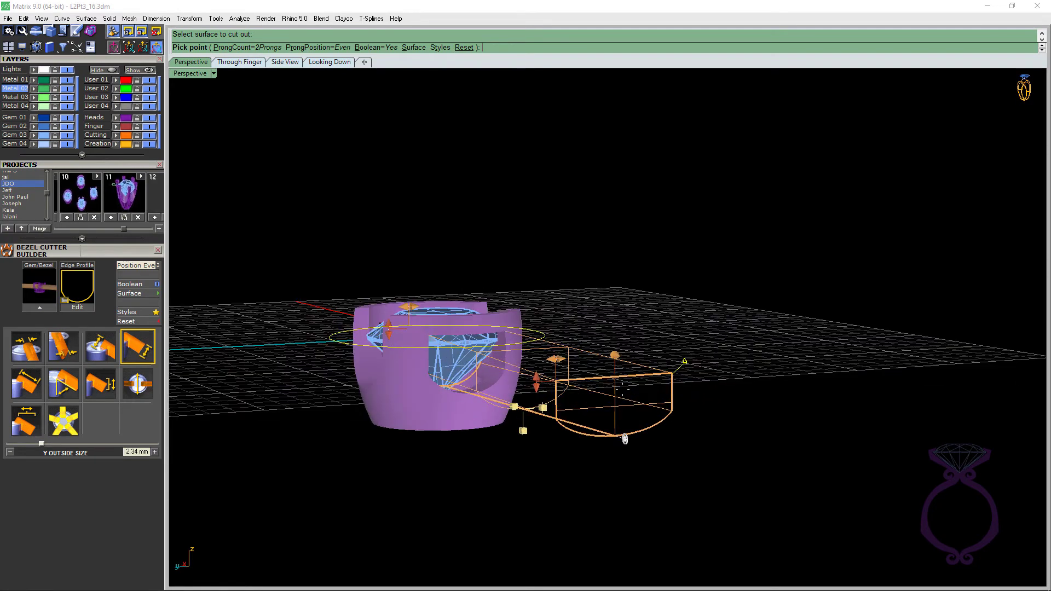
Replace the cutter's edge profile with the fleur-de-lis shape punch 017.
{"action": "left_click", "coordinate": [86, 292]}
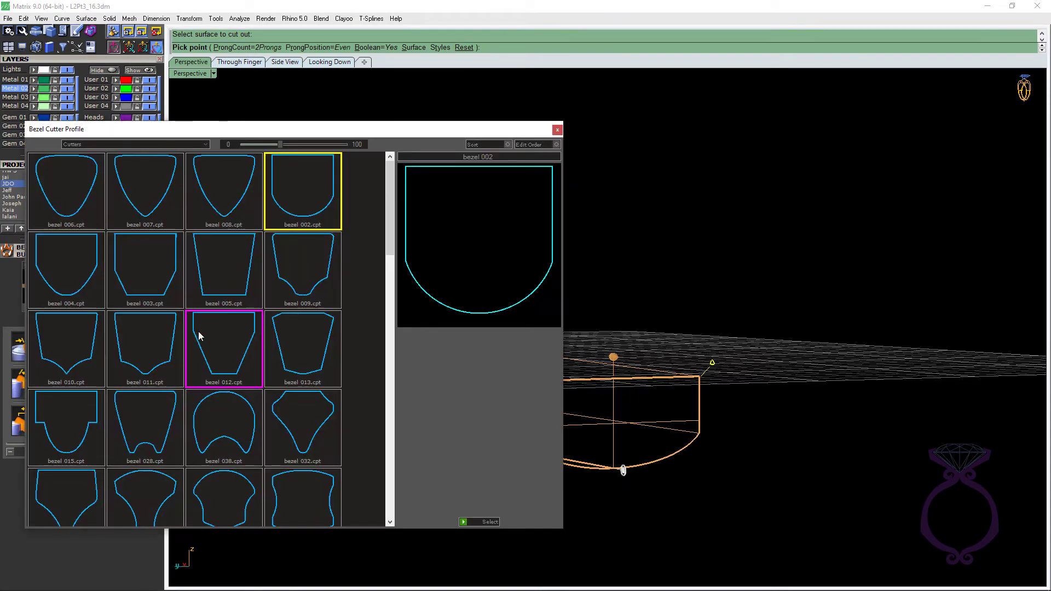
{"action": "scroll", "coordinate": [200, 335], "scroll_direction": "down", "scroll_amount": 5}
{"action": "scroll", "coordinate": [201, 335], "scroll_direction": "down", "scroll_amount": 5}
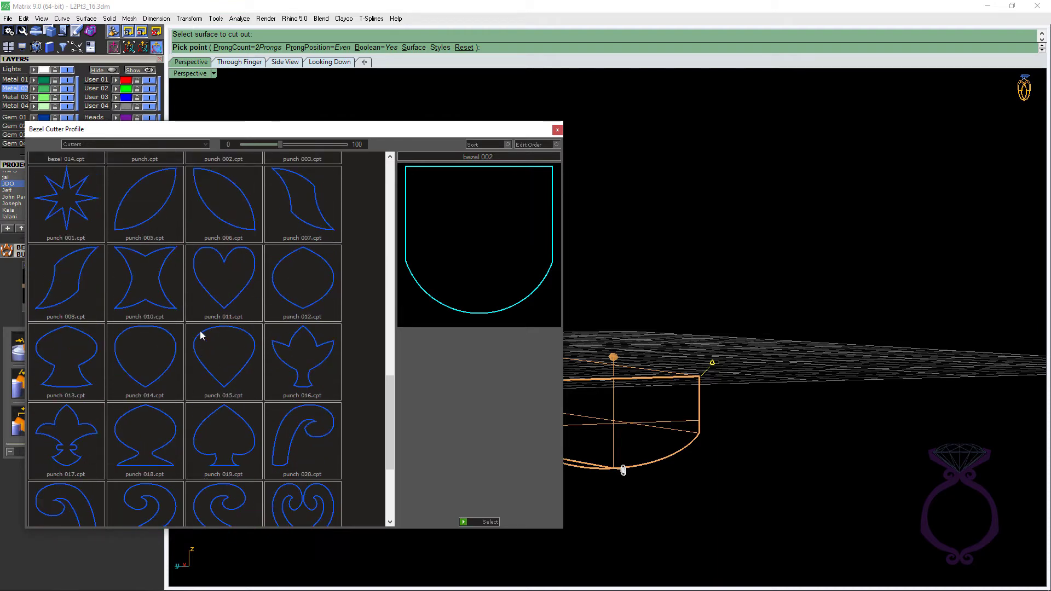
{"action": "left_click", "coordinate": [70, 446]}
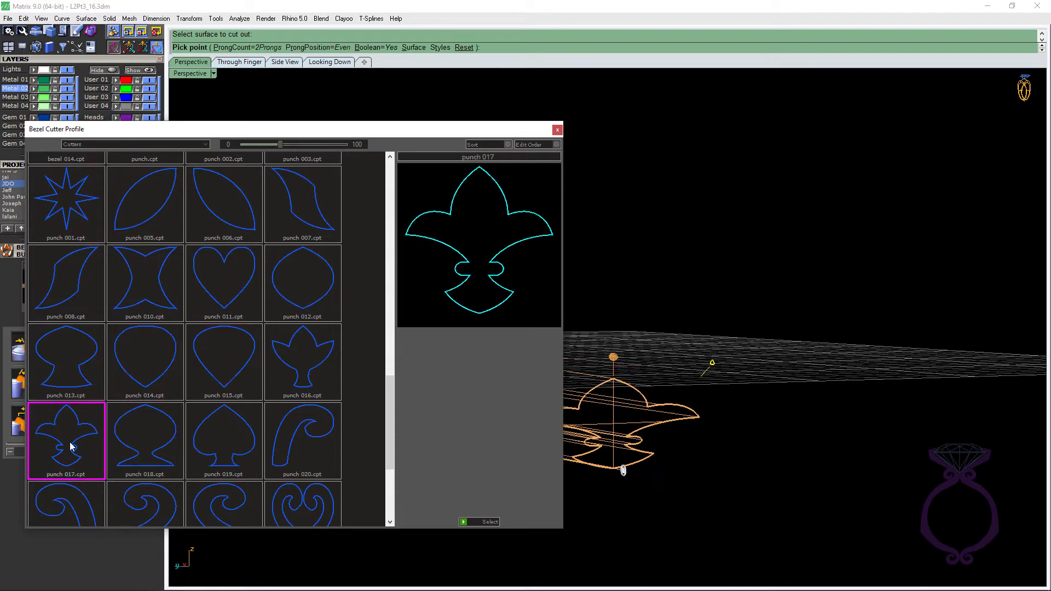
{"action": "left_click", "coordinate": [463, 522]}
Narrow the fleur-de-lis cutters to an X outside size of about 3.9 mm and lower them to a Z offset of about -2.78 mm.
{"action": "scroll", "coordinate": [461, 508], "scroll_direction": "up", "scroll_amount": 5}
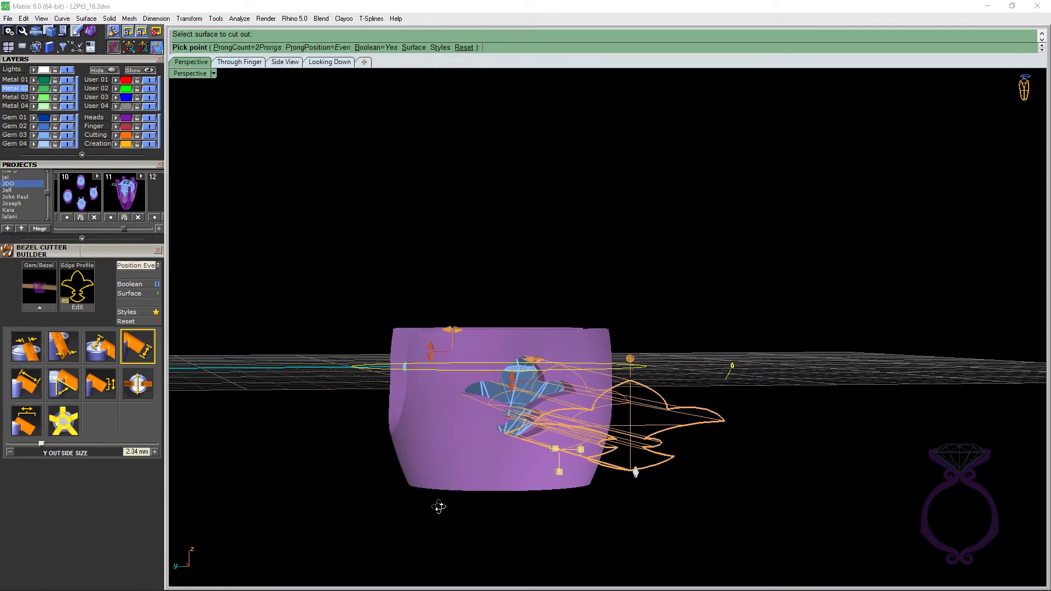
{"action": "right_click_drag", "start_coordinate": [531, 426], "coordinate": [512, 441]}
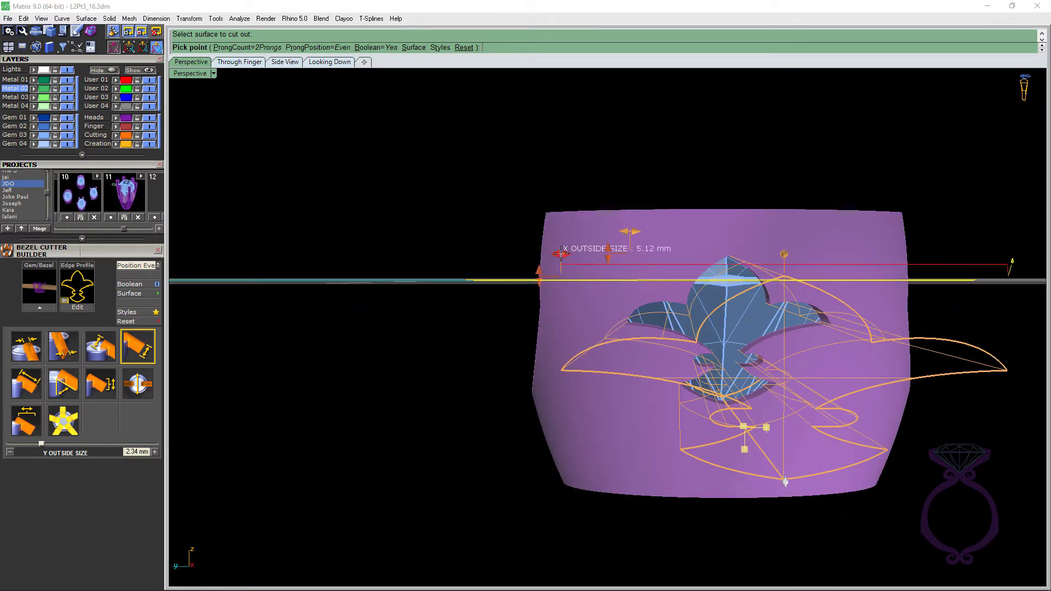
{"action": "mouse_move", "coordinate": [569, 254]}
{"action": "left_mouse_down"}
{"action": "mouse_move", "coordinate": [604, 254]}
{"action": "mouse_move", "coordinate": [640, 232]}
{"action": "mouse_move", "coordinate": [617, 229]}
{"action": "mouse_move", "coordinate": [581, 252]}
{"action": "mouse_move", "coordinate": [650, 255]}
{"action": "left_mouse_up"}
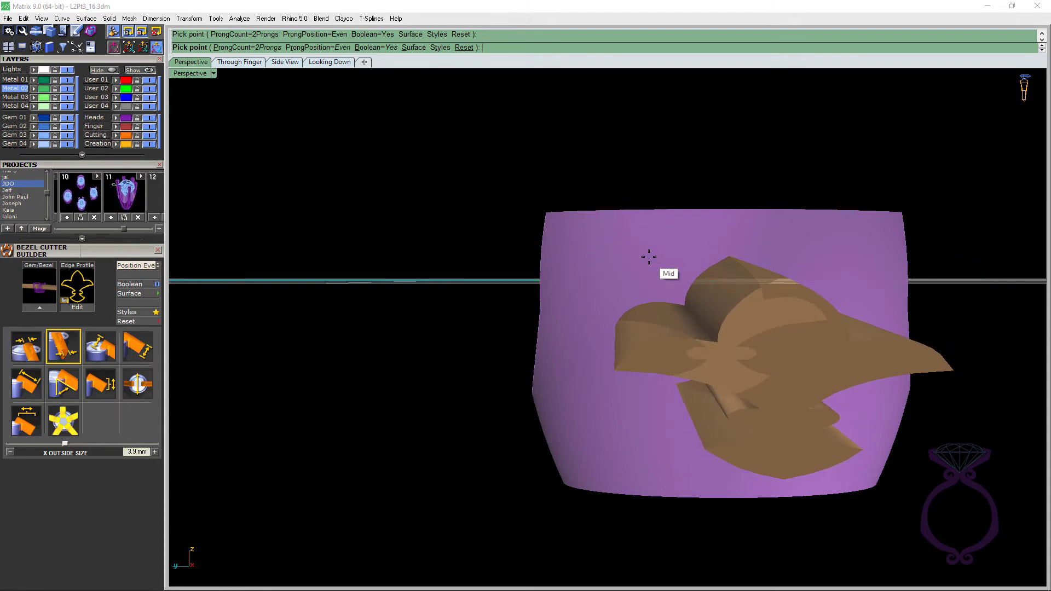
{"action": "right_click_drag", "start_coordinate": [614, 431], "coordinate": [617, 347]}
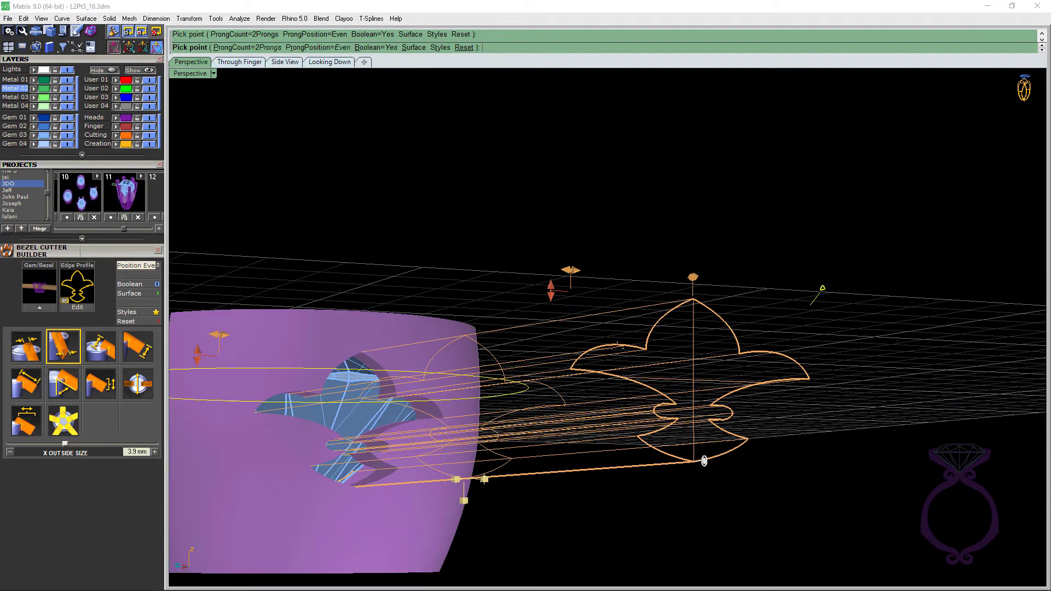
{"action": "scroll", "coordinate": [592, 431], "scroll_direction": "down", "scroll_amount": 4}
{"action": "scroll", "coordinate": [506, 490], "scroll_direction": "up", "scroll_amount": 6}
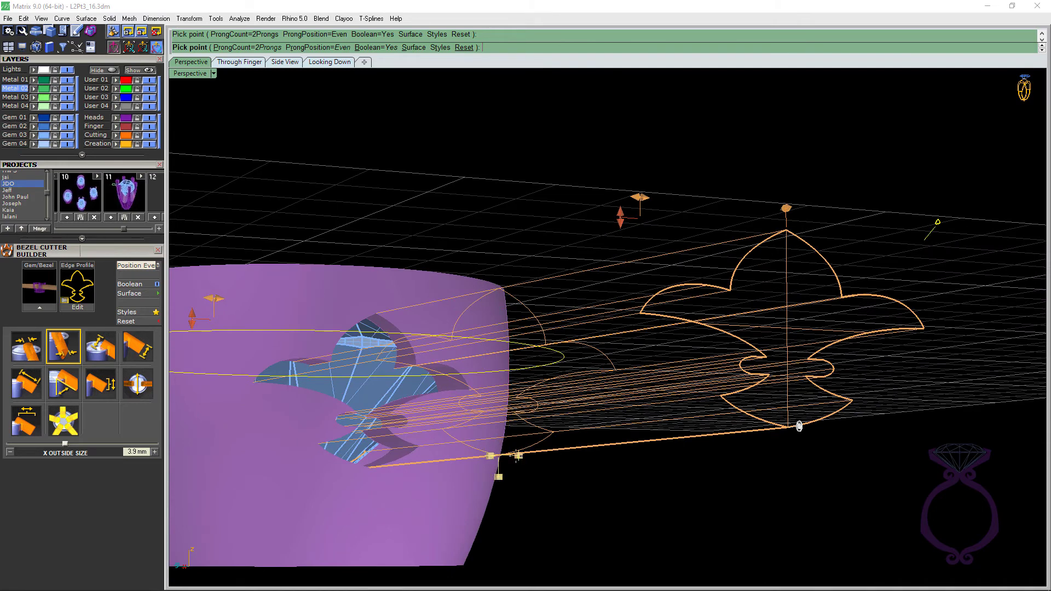
{"action": "left_click_drag", "start_coordinate": [518, 455], "coordinate": [518, 488]}
{"action": "scroll", "coordinate": [559, 338], "scroll_direction": "down", "scroll_amount": 3}
{"action": "right_click_drag", "start_coordinate": [559, 338], "coordinate": [546, 359]}
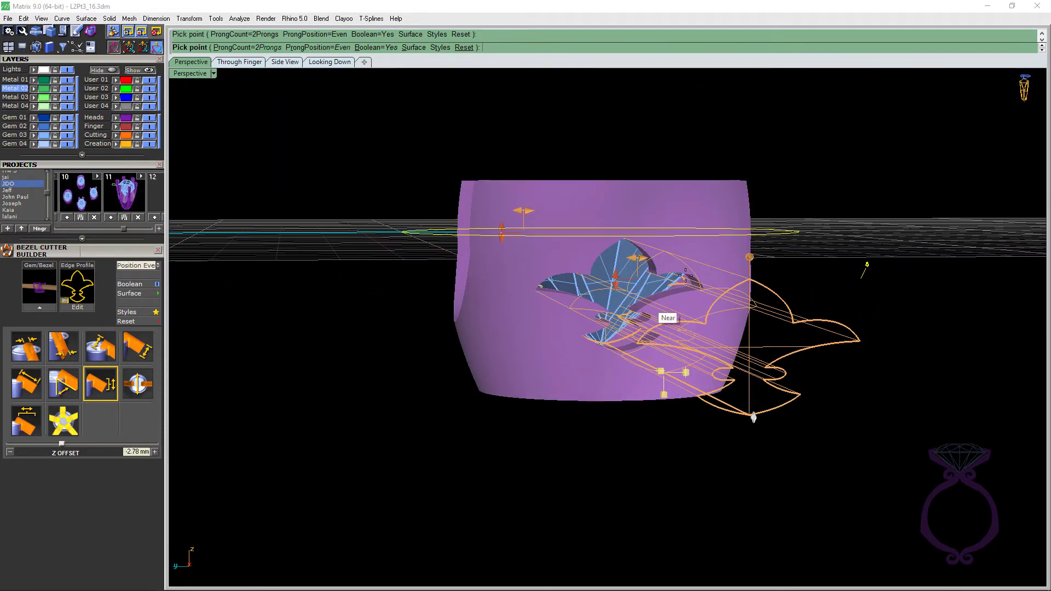
Raise the cutters' tops to a Y outside size of about 2.47 mm and a Y inside size of about 3.06 mm.
{"action": "scroll", "coordinate": [685, 274], "scroll_direction": "up", "scroll_amount": 2}
{"action": "mouse_move", "coordinate": [597, 287]}
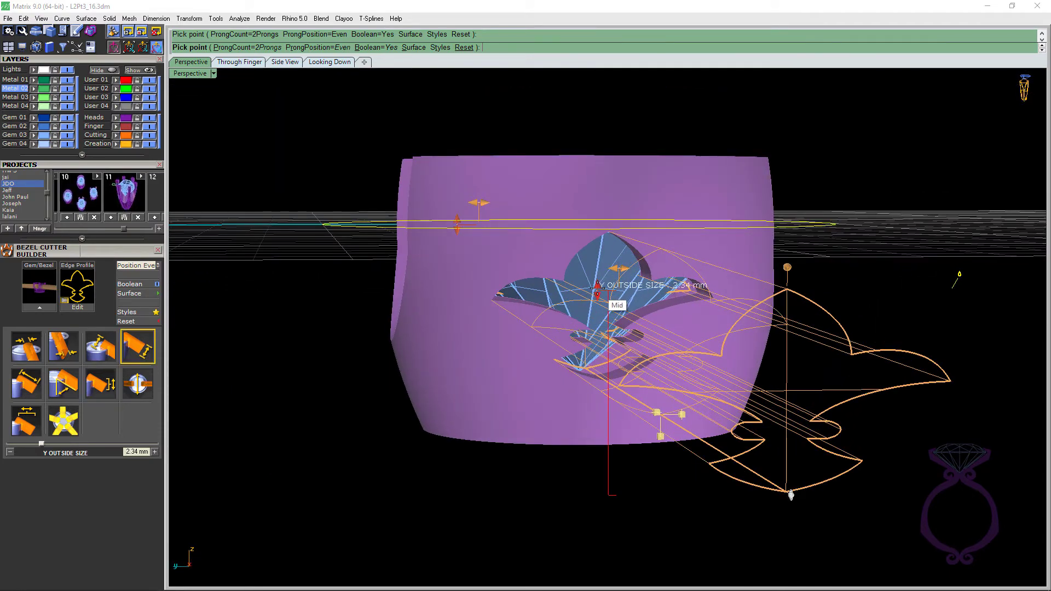
{"action": "left_click_drag", "start_coordinate": [597, 287], "coordinate": [597, 277]}
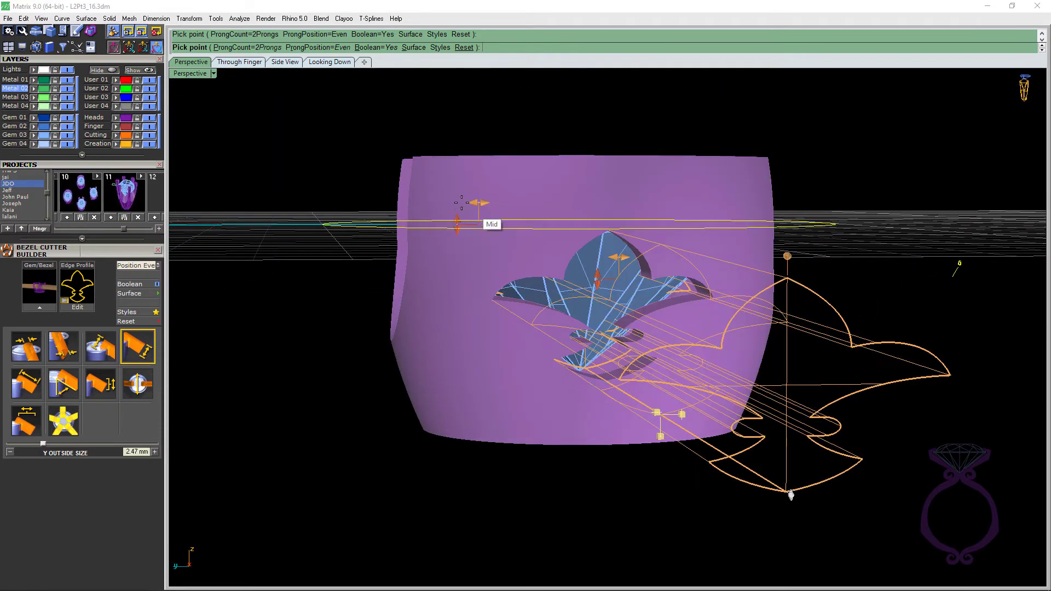
{"action": "left_click_drag", "start_coordinate": [457, 223], "coordinate": [461, 208]}
{"action": "right_click_drag", "start_coordinate": [542, 313], "coordinate": [539, 281]}
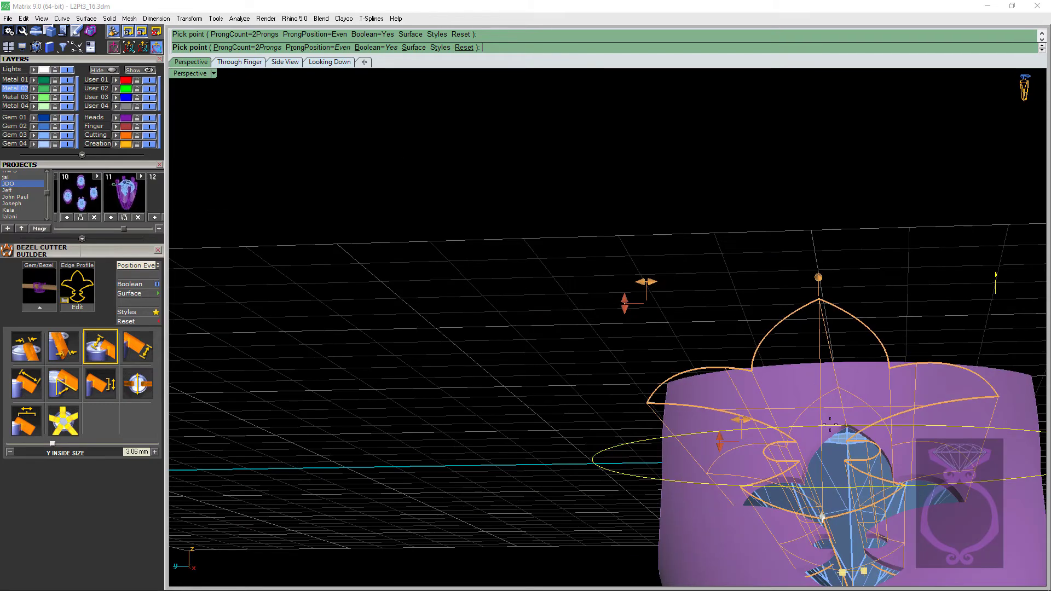
Adjust the cutters' width to an X outside size of about 3.52 mm and an X inside size of about 3.6 mm.
{"action": "right_click_drag", "start_coordinate": [879, 462], "coordinate": [755, 400]}
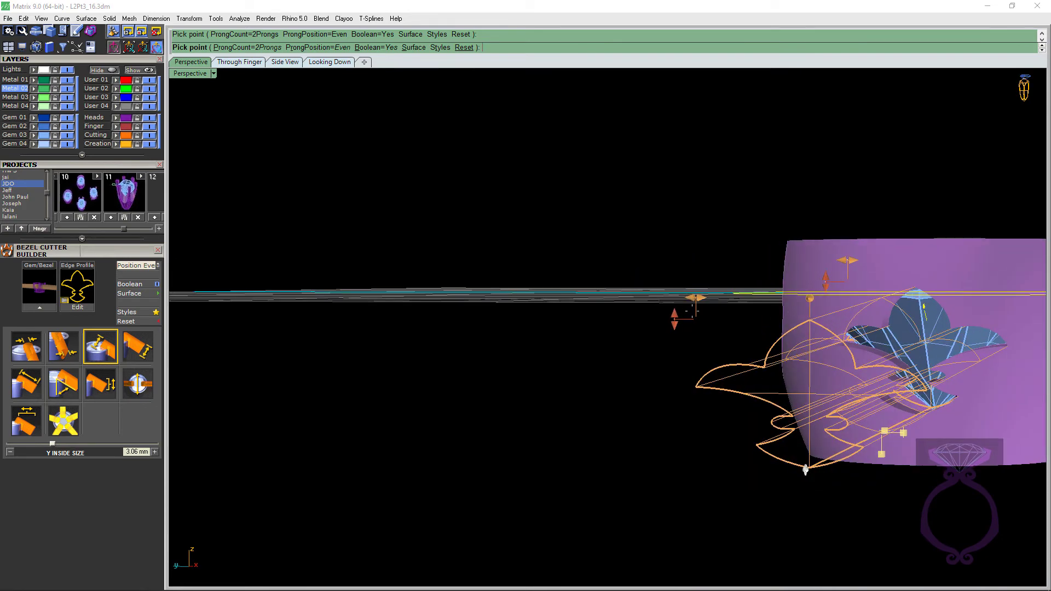
{"action": "left_click_drag", "start_coordinate": [695, 297], "coordinate": [706, 297]}
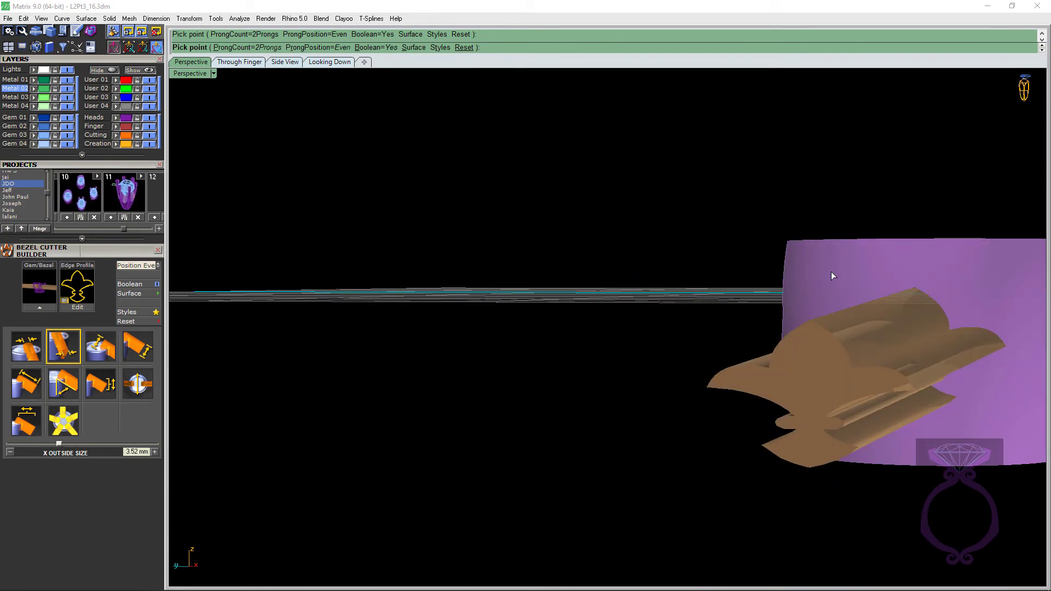
{"action": "left_click_drag", "start_coordinate": [852, 254], "coordinate": [870, 281]}
{"action": "scroll", "coordinate": [628, 340], "scroll_direction": "down", "scroll_amount": 4}
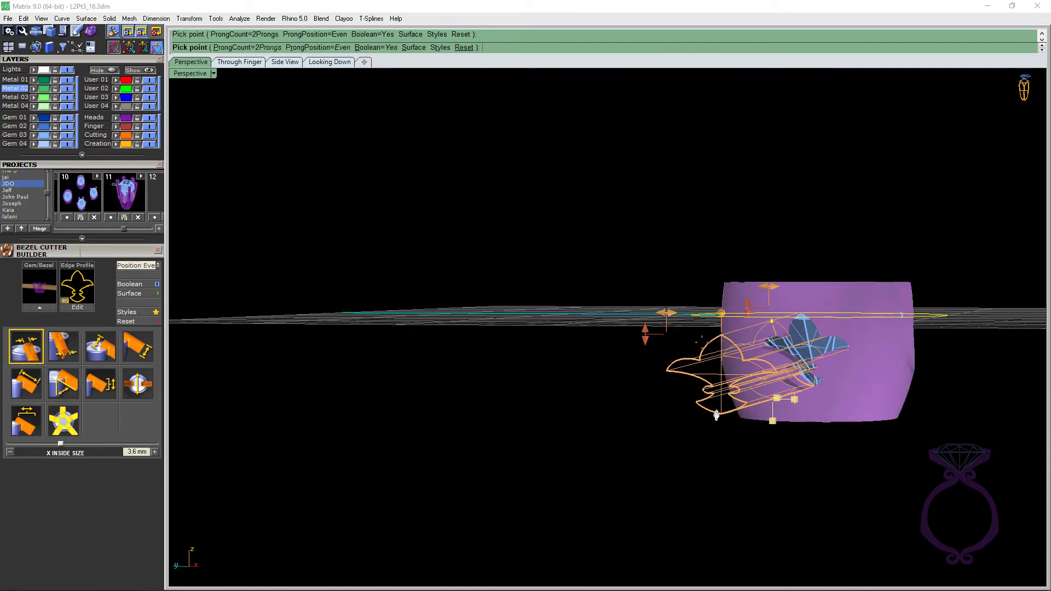
Fine-tune the cutters' inside height and lower them to a Z offset of about -3.02 mm.
{"action": "scroll", "coordinate": [767, 321], "scroll_direction": "up", "scroll_amount": 3}
{"action": "left_click_drag", "start_coordinate": [744, 296], "coordinate": [747, 307]}
{"action": "left_click_drag", "start_coordinate": [796, 429], "coordinate": [797, 440]}
{"action": "right_click_drag", "start_coordinate": [797, 441], "coordinate": [758, 437]}
{"action": "scroll", "coordinate": [577, 366], "scroll_direction": "down", "scroll_amount": 5}
{"action": "scroll", "coordinate": [862, 402], "scroll_direction": "up", "scroll_amount": 3}
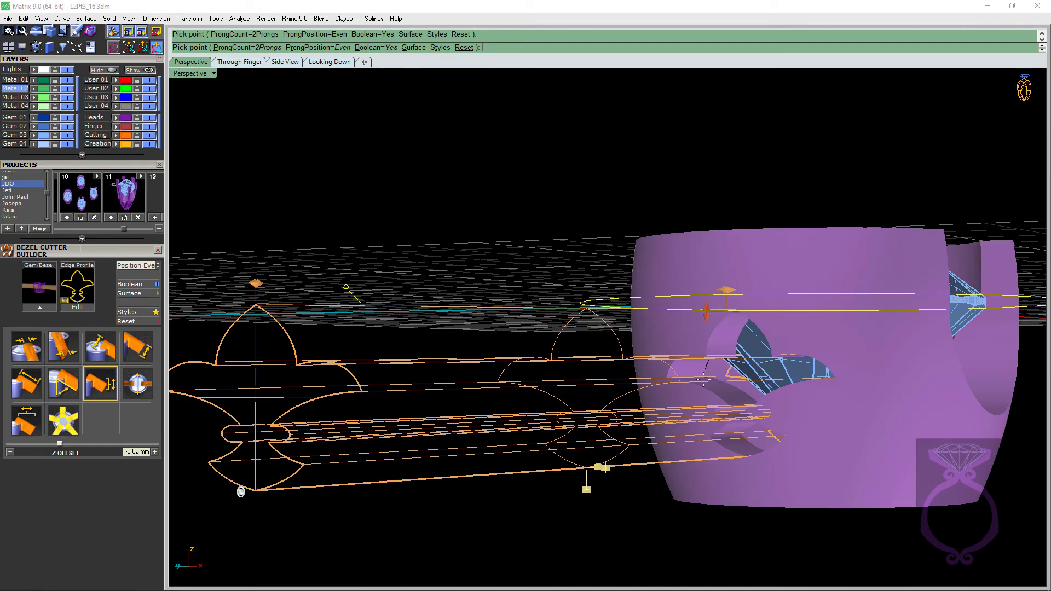
Apply the fleur-de-lis cutters to cut their openings through the notched bezel.
{"action": "scroll", "coordinate": [750, 386], "scroll_direction": "up", "scroll_amount": 4}
{"action": "scroll", "coordinate": [774, 385], "scroll_direction": "down", "scroll_amount": 4}
{"action": "mouse_move", "coordinate": [530, 387]}
{"action": "right_mouse_down"}
{"action": "mouse_move", "coordinate": [631, 388]}
{"action": "mouse_move", "coordinate": [525, 397]}
{"action": "mouse_move", "coordinate": [541, 399]}
{"action": "mouse_move", "coordinate": [533, 391]}
{"action": "right_mouse_up"}
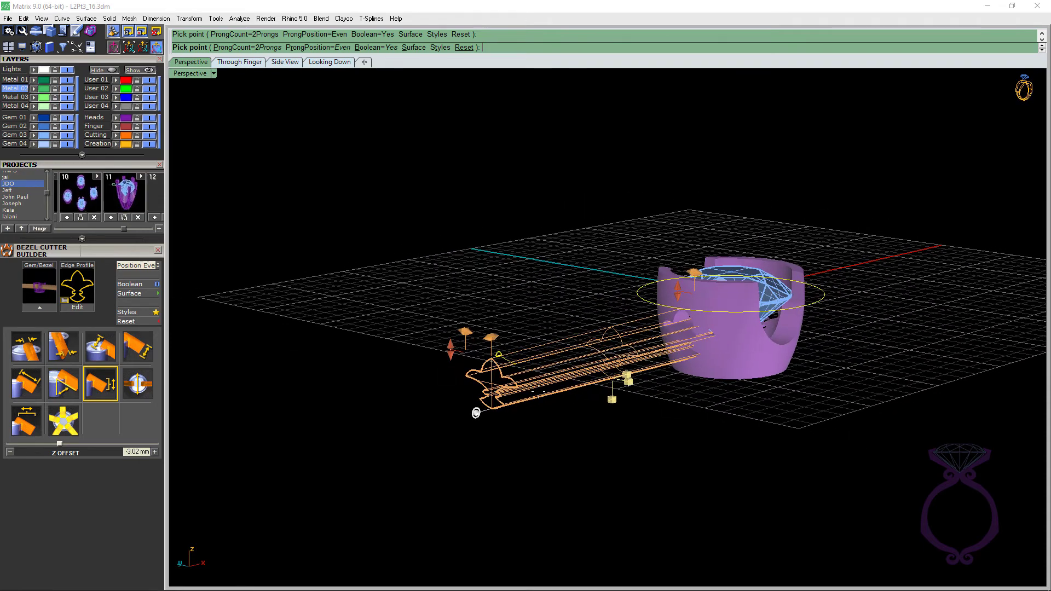
{"action": "right_click", "coordinate": [538, 391]}
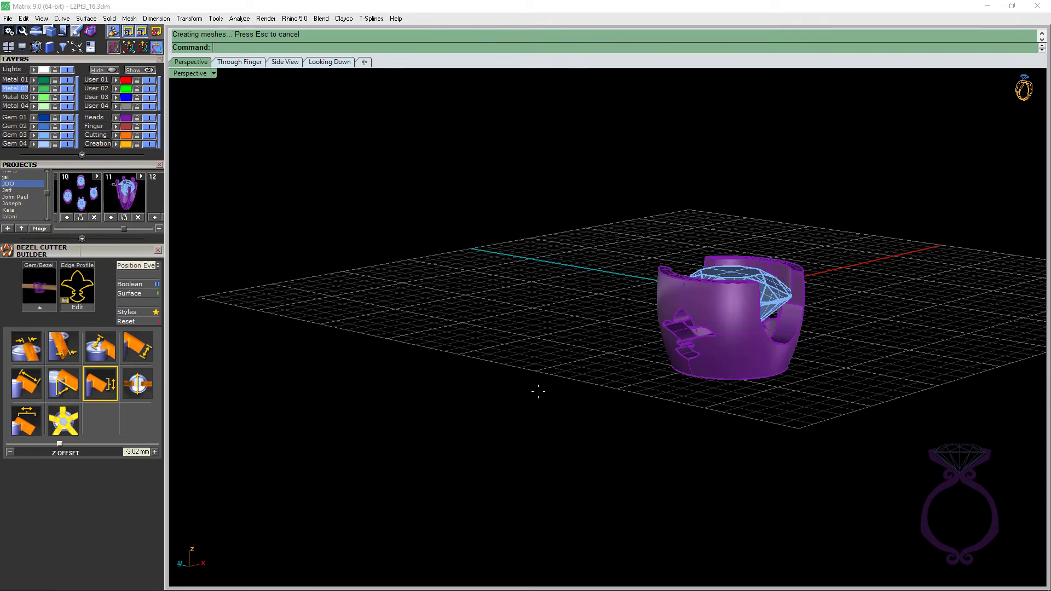
{"action": "right_click_drag", "start_coordinate": [523, 369], "coordinate": [611, 384]}
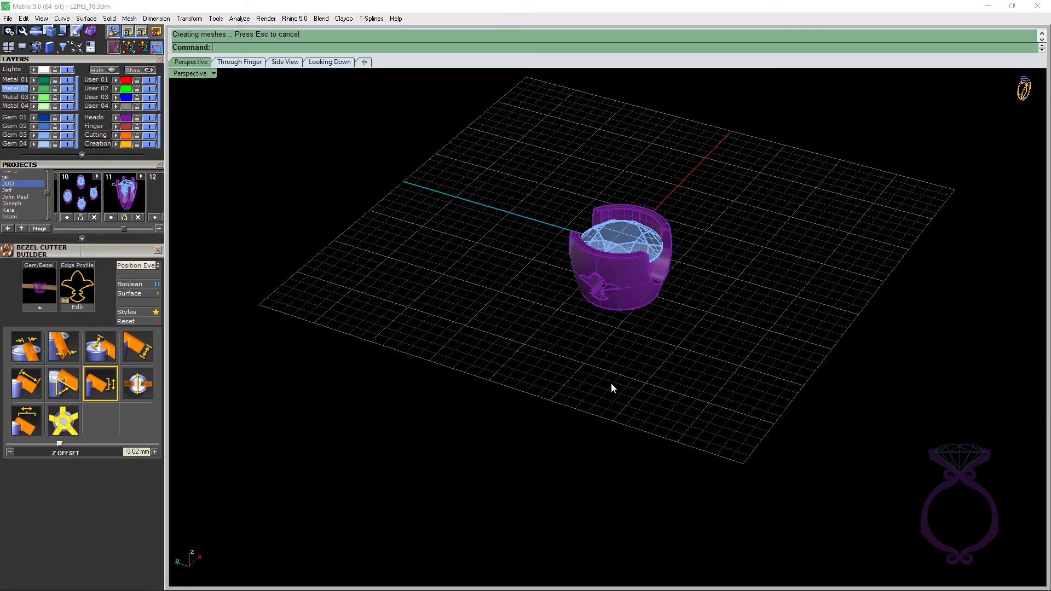